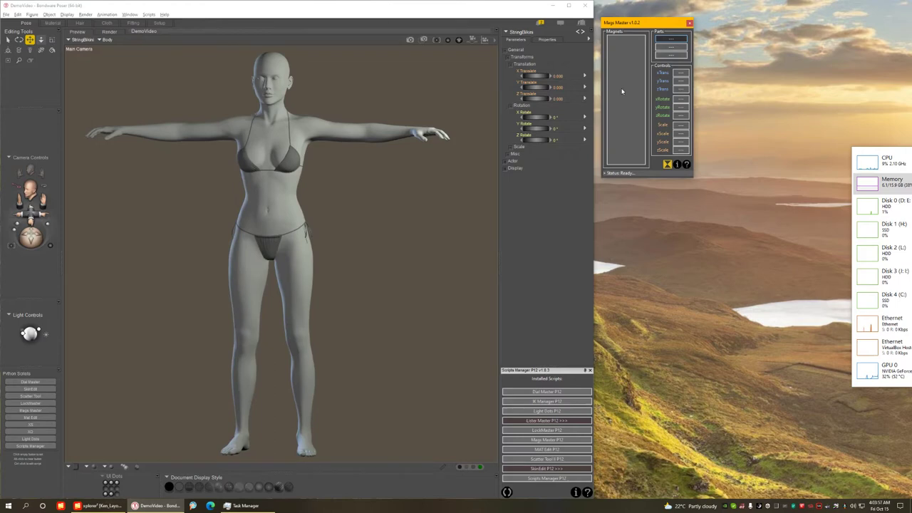
- Select the figure's hip and create a magnet on it
click(271, 229)
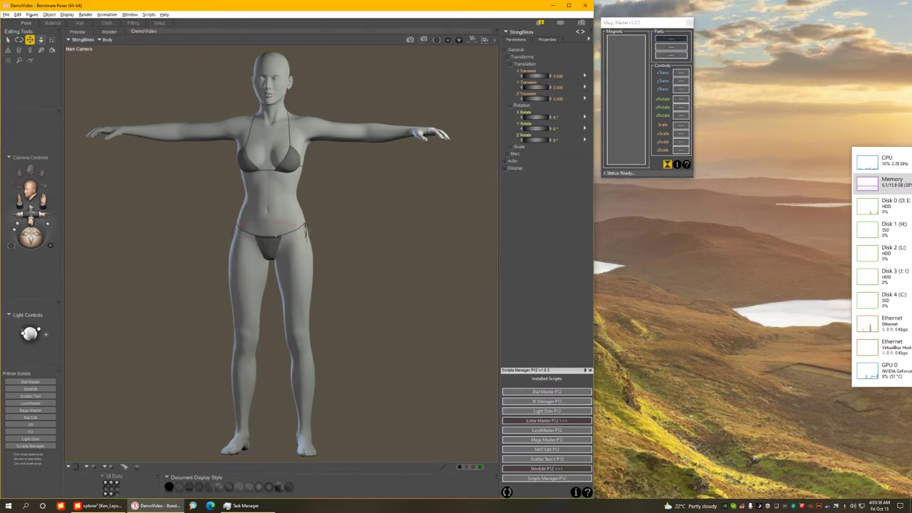
right_click(622, 45)
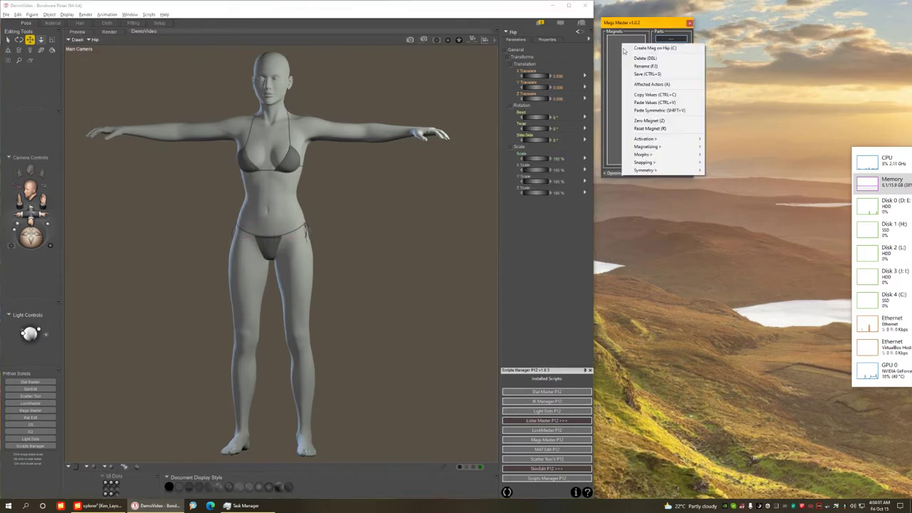
click(671, 48)
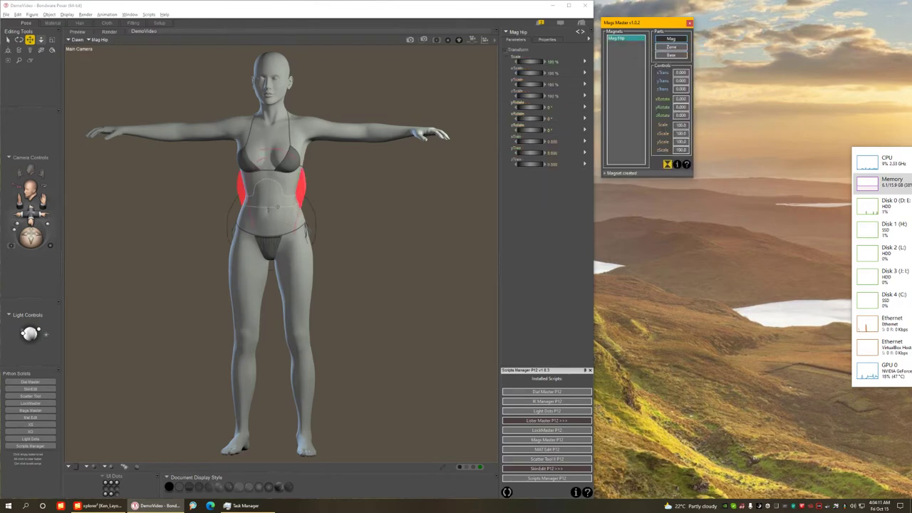
- Snap the hip magnet's base to the object center and its zone to the base
right_click(618, 48)
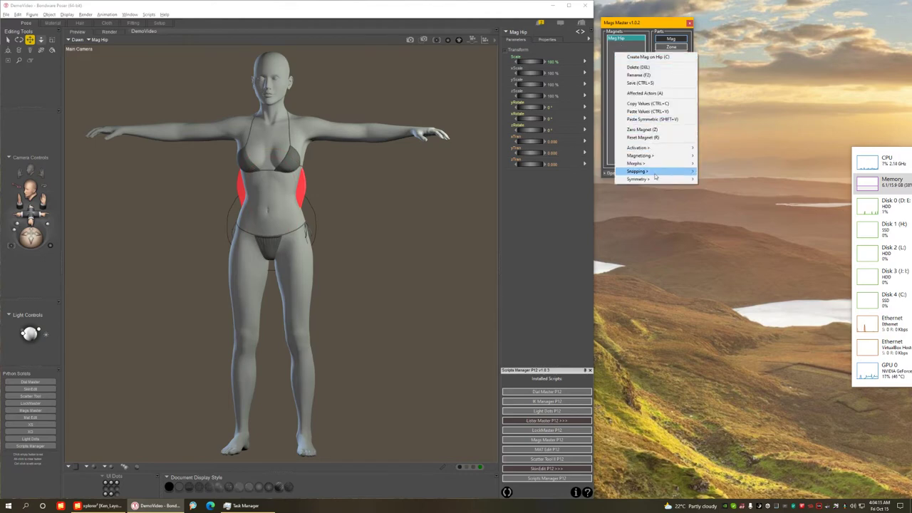
mouse_move(659, 173)
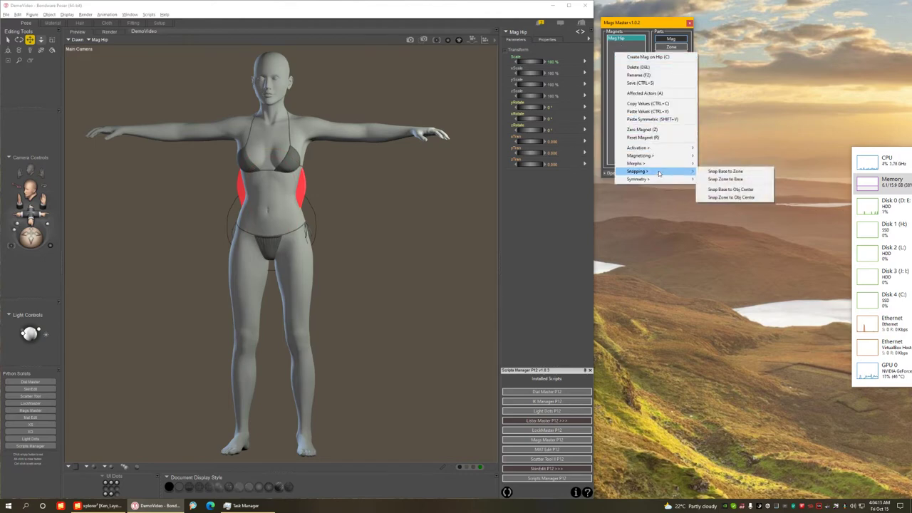
click(726, 192)
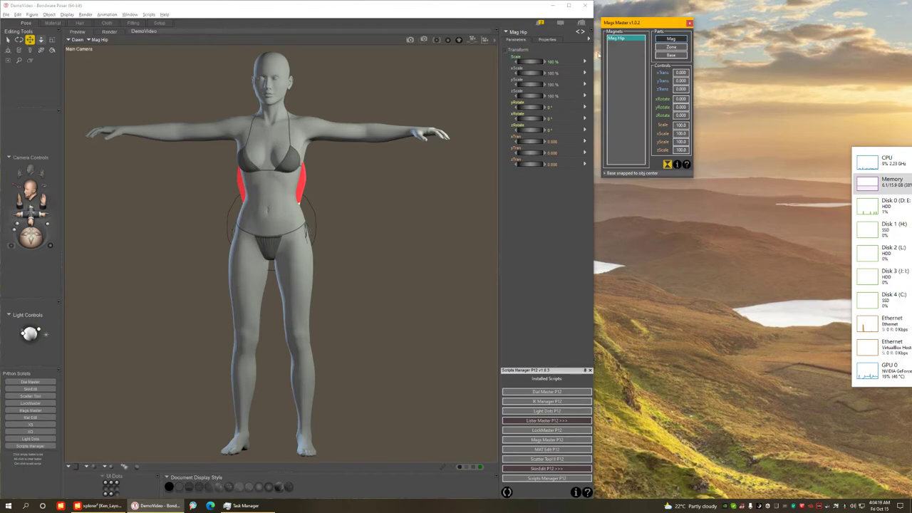
right_click(624, 56)
mouse_move(664, 171)
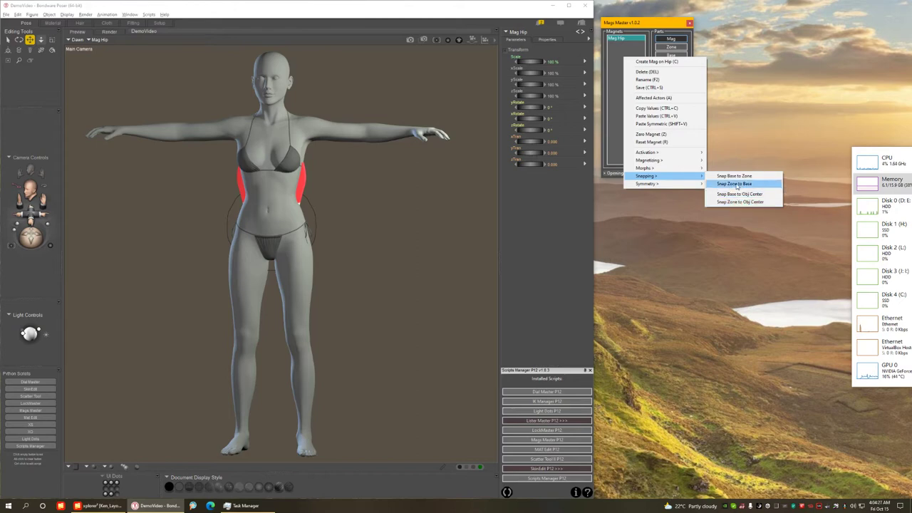
click(737, 187)
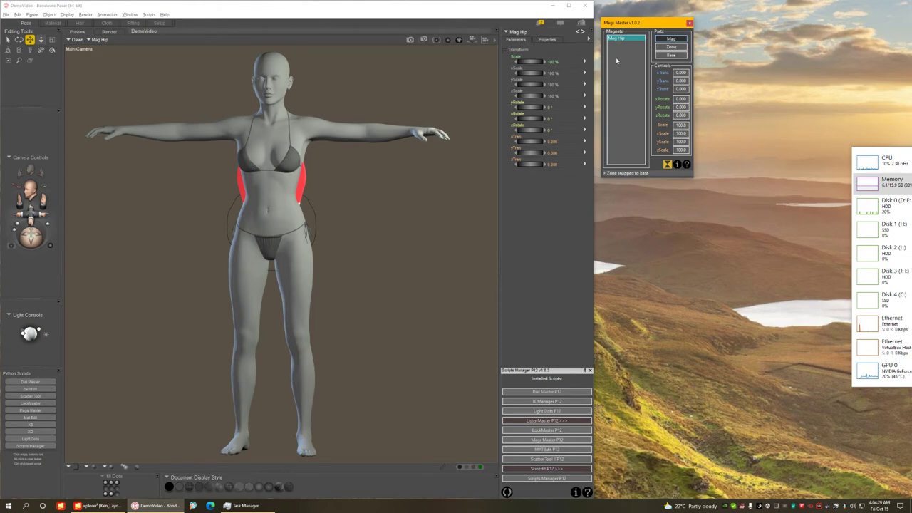
- Enlarge the hip magnet's zone to a scale of about 13.3 and lower its Y translation to about 38
click(672, 47)
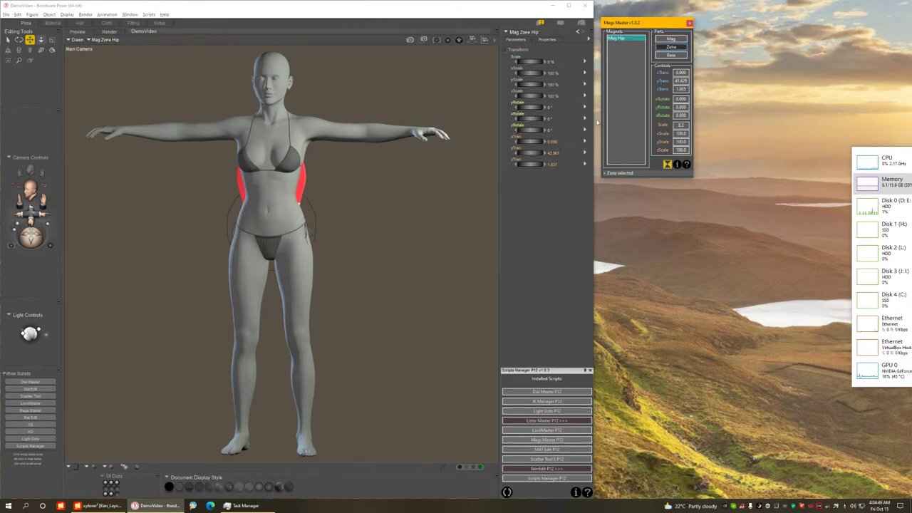
click(672, 46)
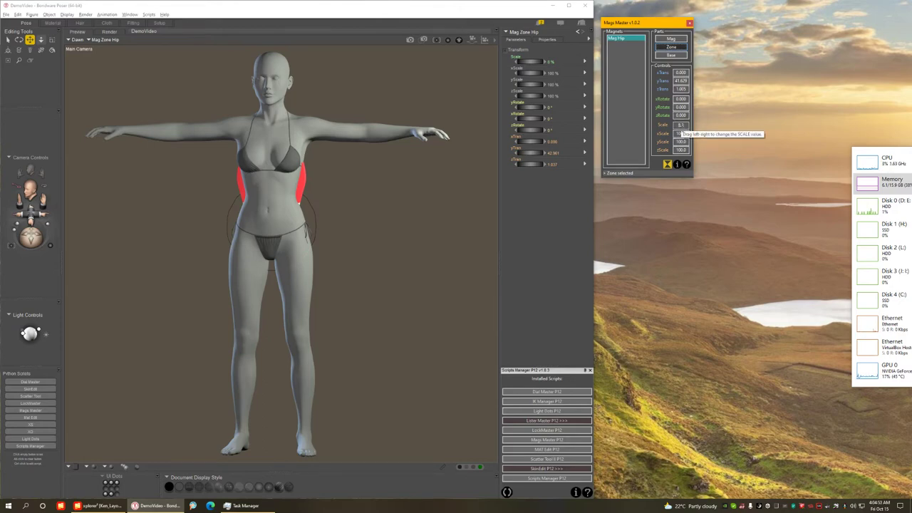
drag(682, 126, 682, 127)
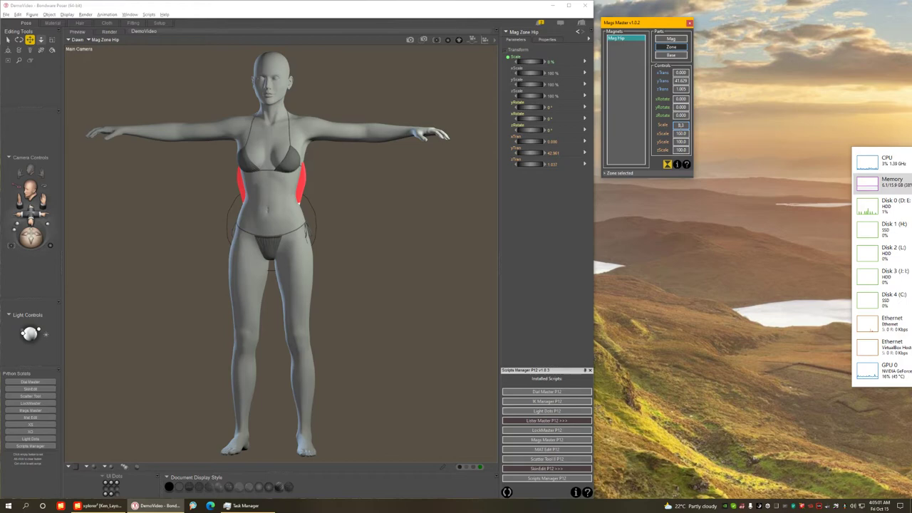
drag(681, 126, 703, 128)
drag(681, 80, 675, 81)
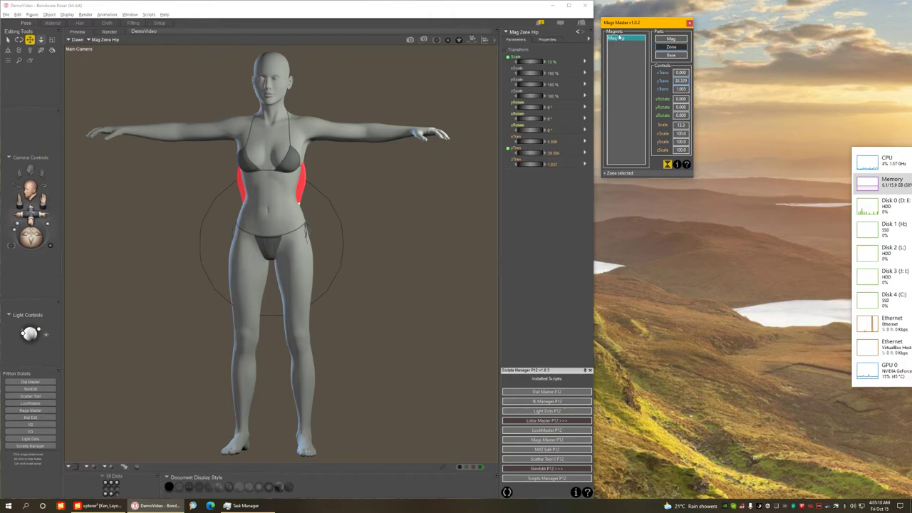
- Set the X scale of the hip magnet's Mag part to 150
click(678, 40)
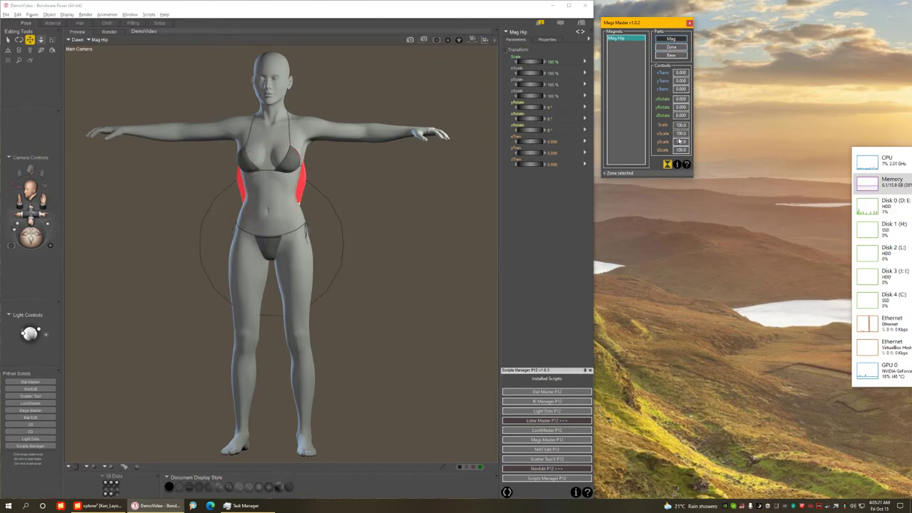
drag(681, 140, 695, 138)
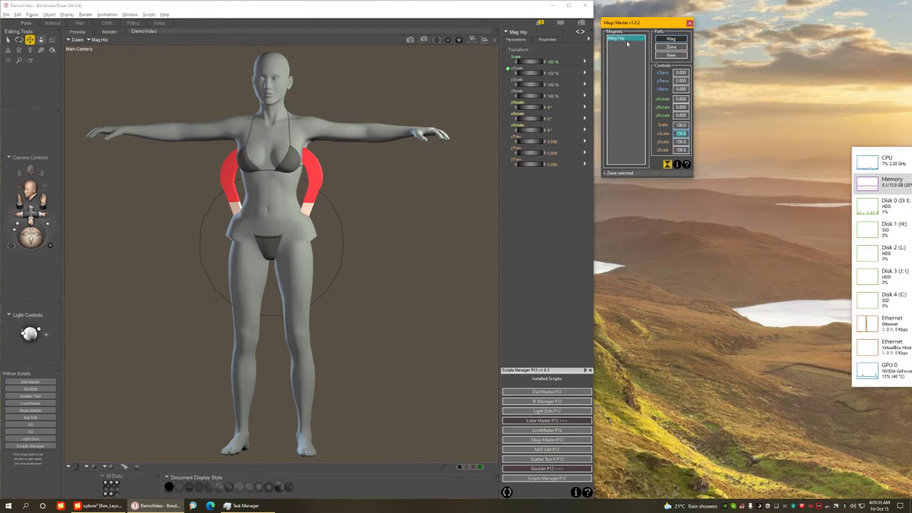
- Add abdomen, abdomen2, chest, pelvis, rThigh and lThigh to the hip magnet's affected actors
right_click(627, 40)
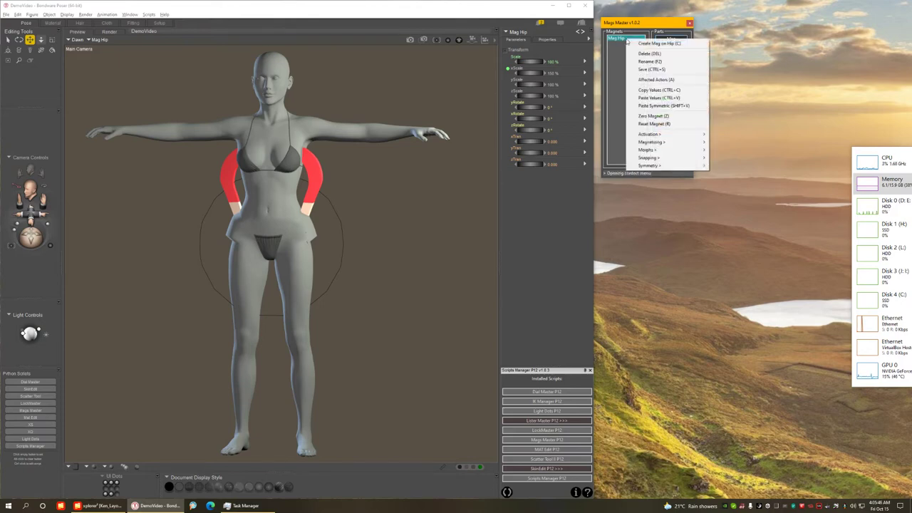
click(651, 82)
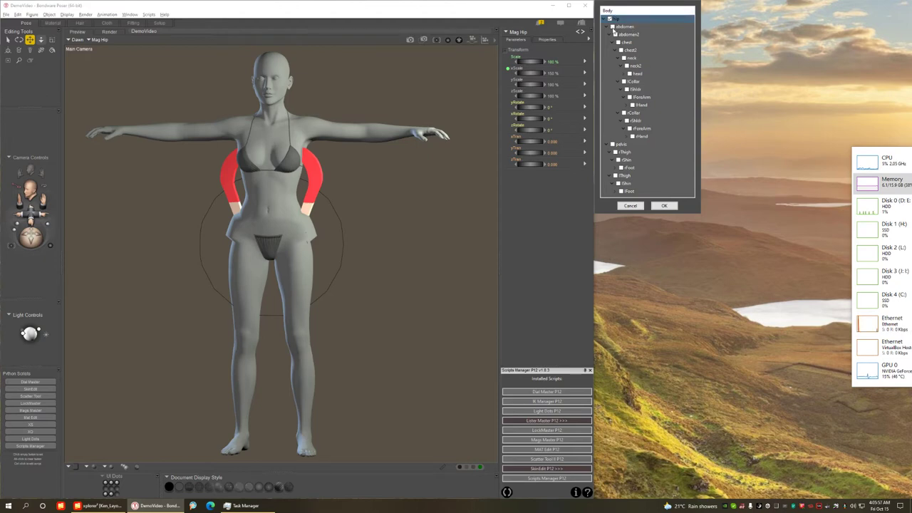
click(613, 26)
click(615, 34)
click(618, 42)
click(614, 43)
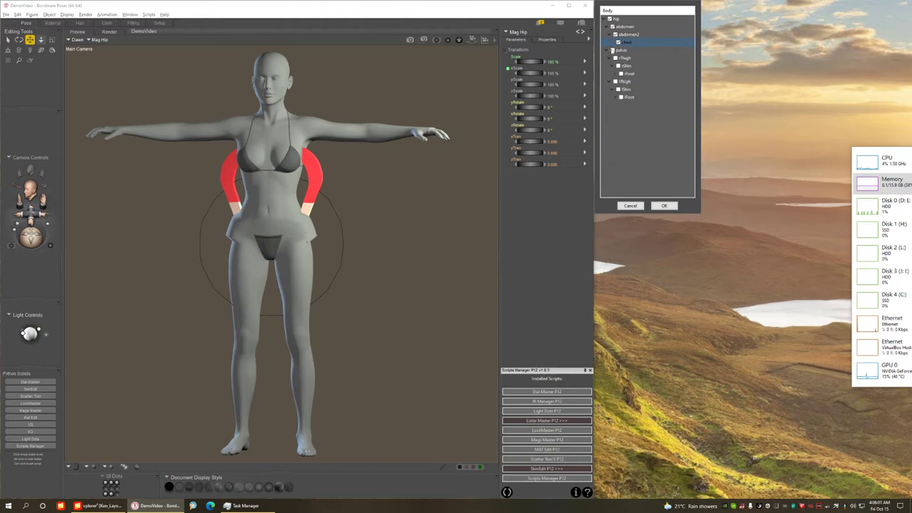
click(613, 49)
click(616, 58)
click(616, 82)
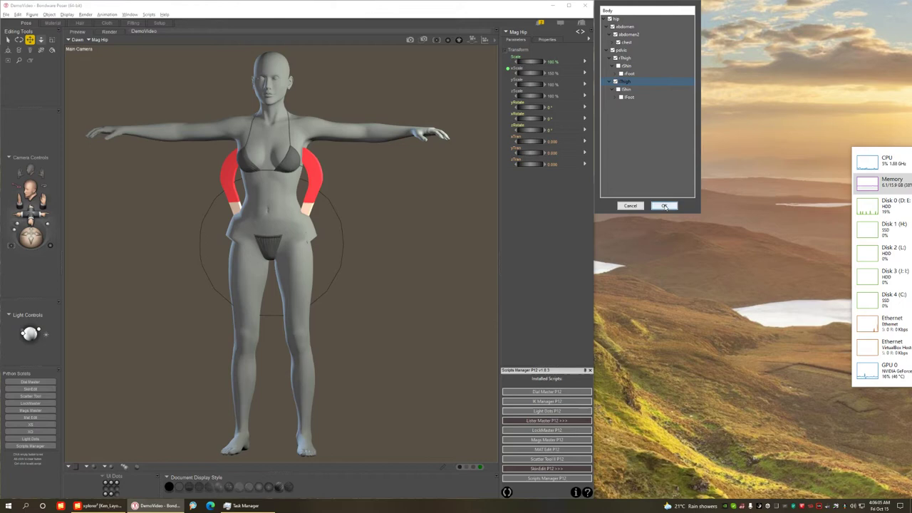
click(664, 206)
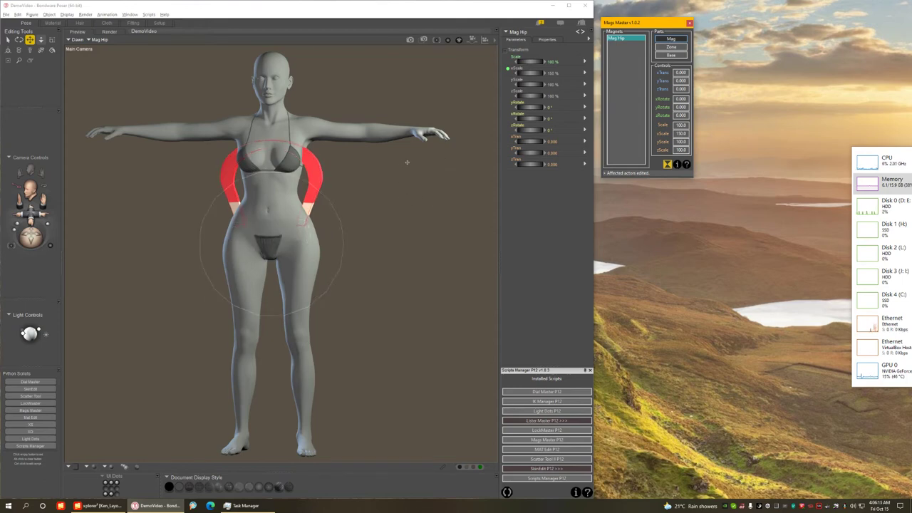
- Magnetize all clothing items conformed to the figure with the hip magnet
right_click(620, 67)
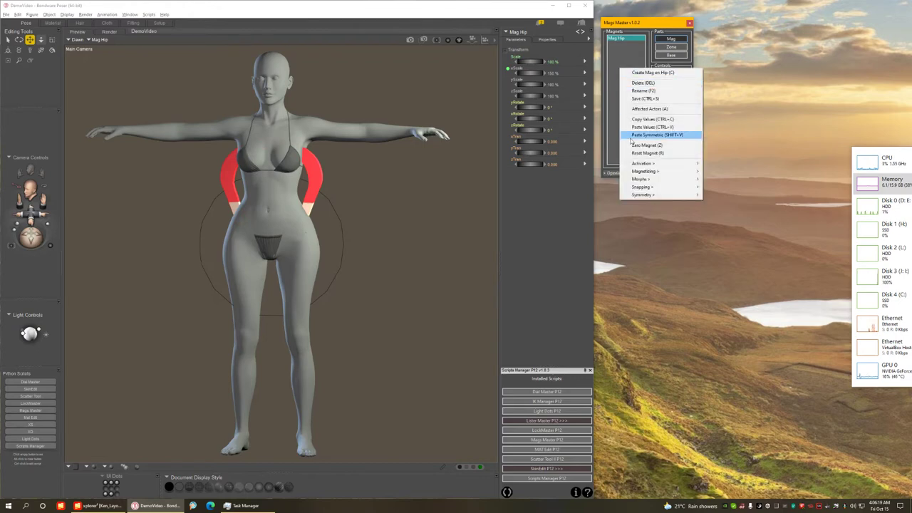
mouse_move(646, 174)
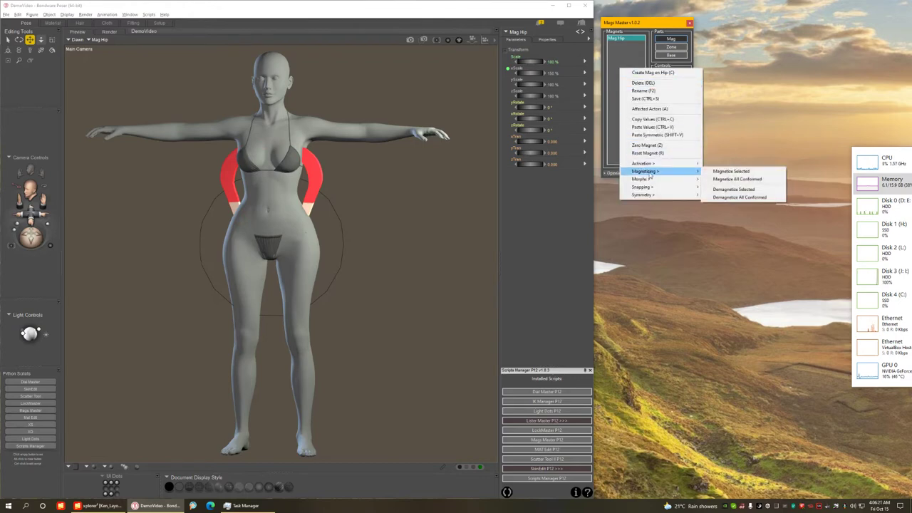
click(737, 179)
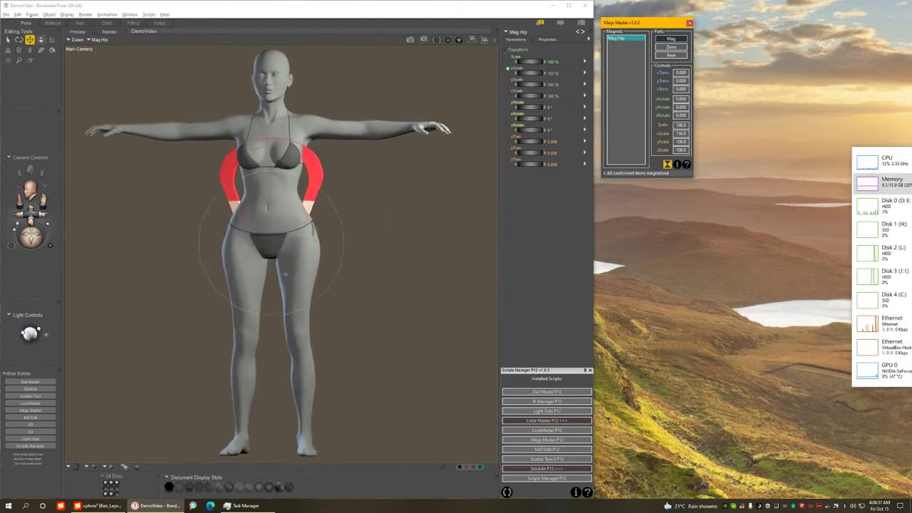
click(626, 41)
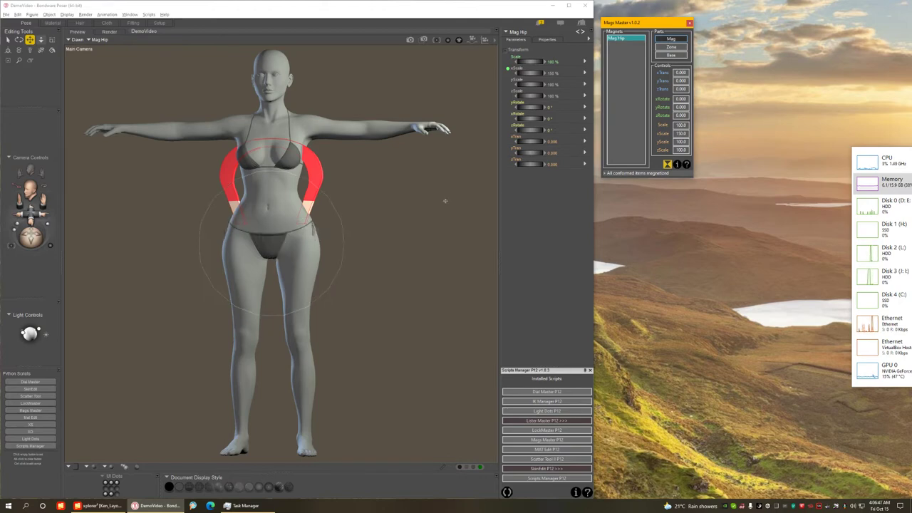
- Set the hip magnet's Z scale to 150 while viewing the figure from the side
middle_drag(308, 118, 293, 111)
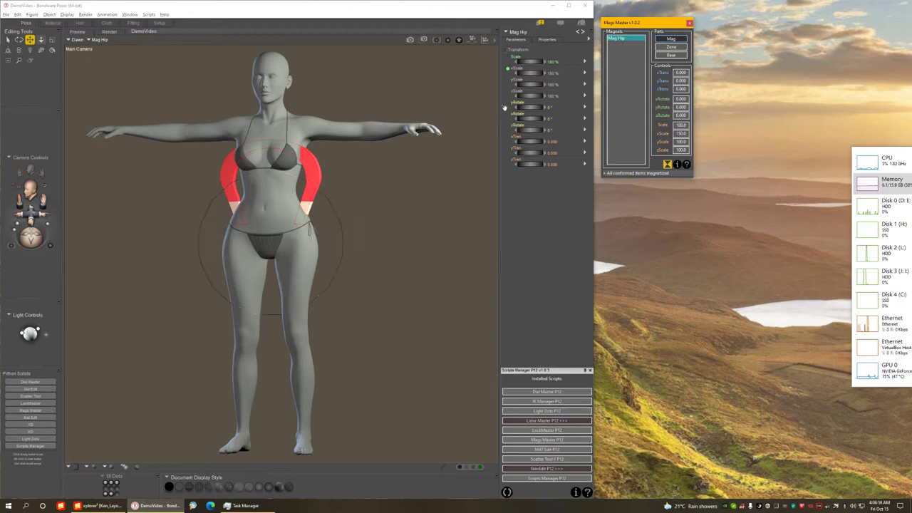
middle_drag(477, 182, 464, 198)
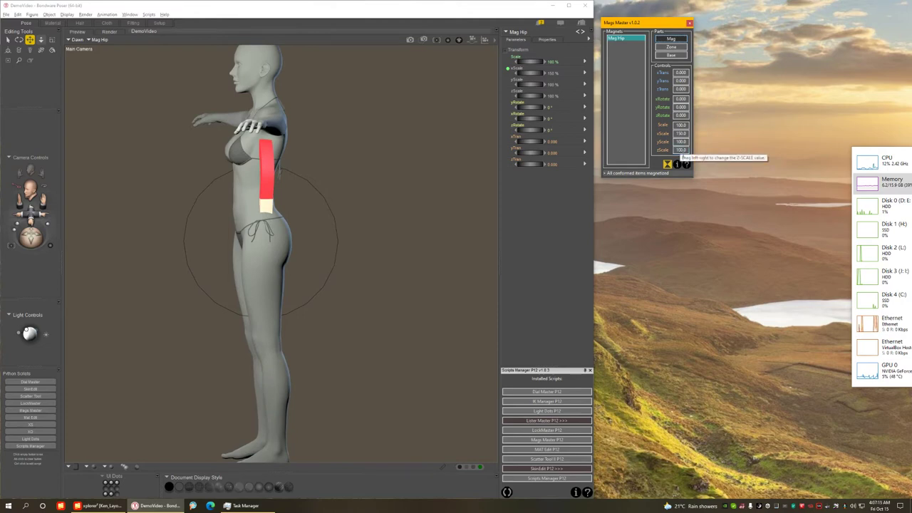
drag(683, 151, 688, 154)
drag(688, 156, 687, 156)
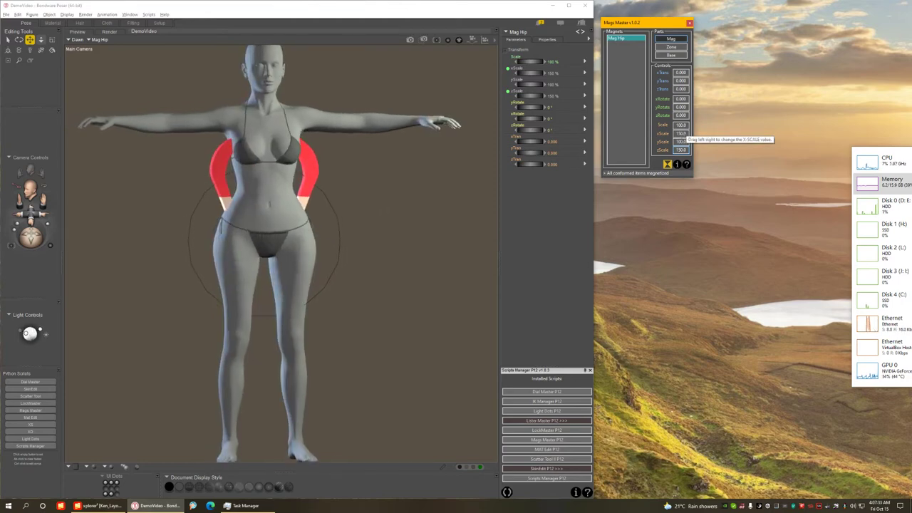
- Vary the hip magnet's X scale to test the shape and bring it back to 150
drag(685, 134, 683, 134)
scroll(684, 134, up, 1)
scroll(685, 134, down, 1)
scroll(684, 134, up, 4)
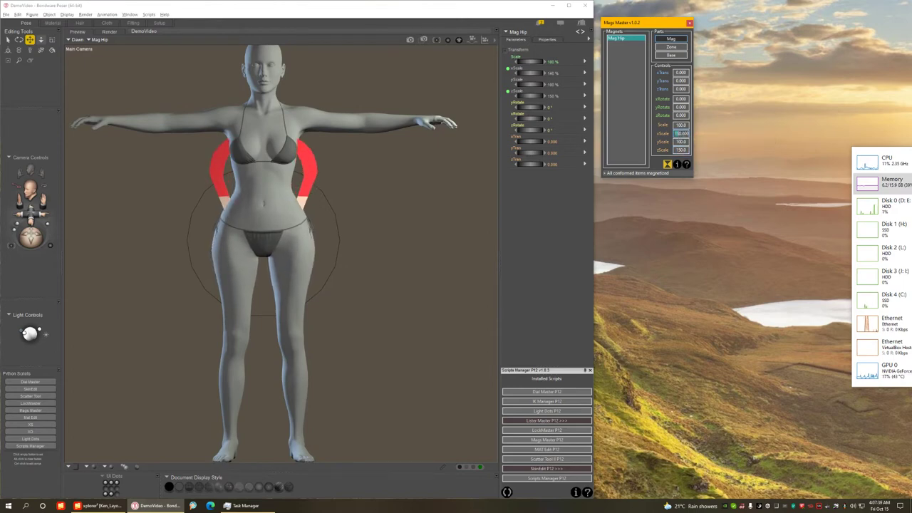
scroll(685, 134, down, 2)
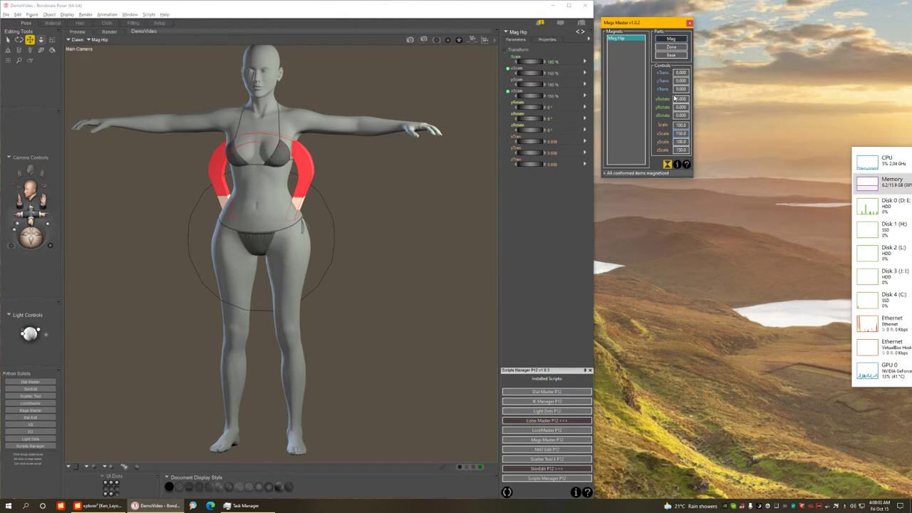
- Dock the Mags Master window inside Poser above the magnet's parameter dials
drag(656, 23, 548, 64)
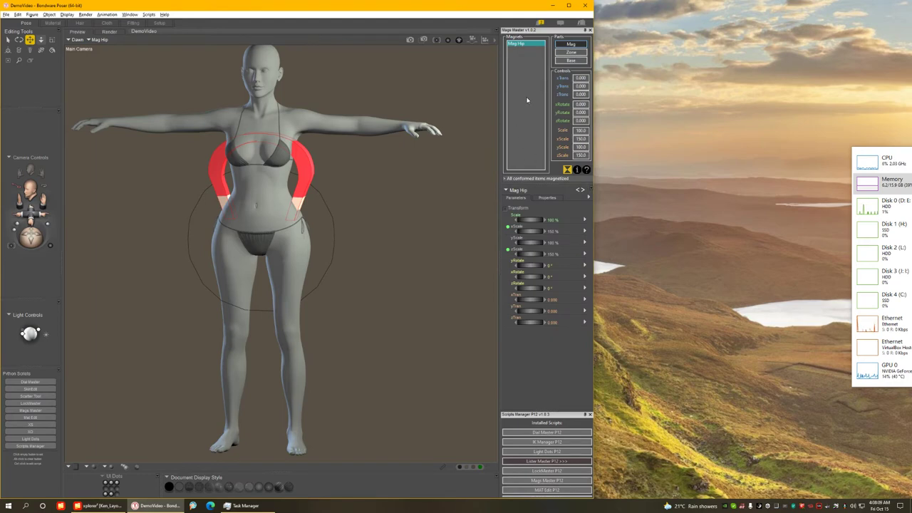
mouse_move(483, 140)
middle_down()
mouse_move(503, 131)
mouse_move(484, 135)
middle_up()
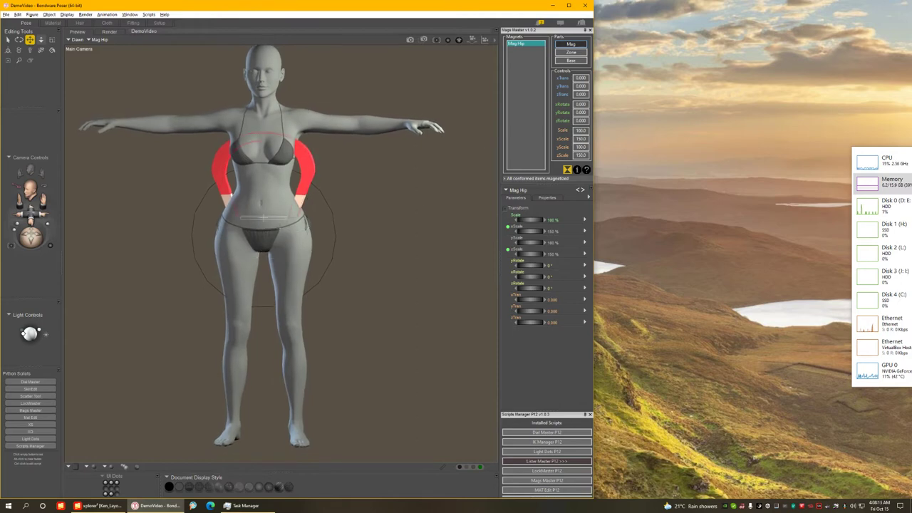
- Spawn a morph named "Big Hip" from the hip magnet
right_click(530, 45)
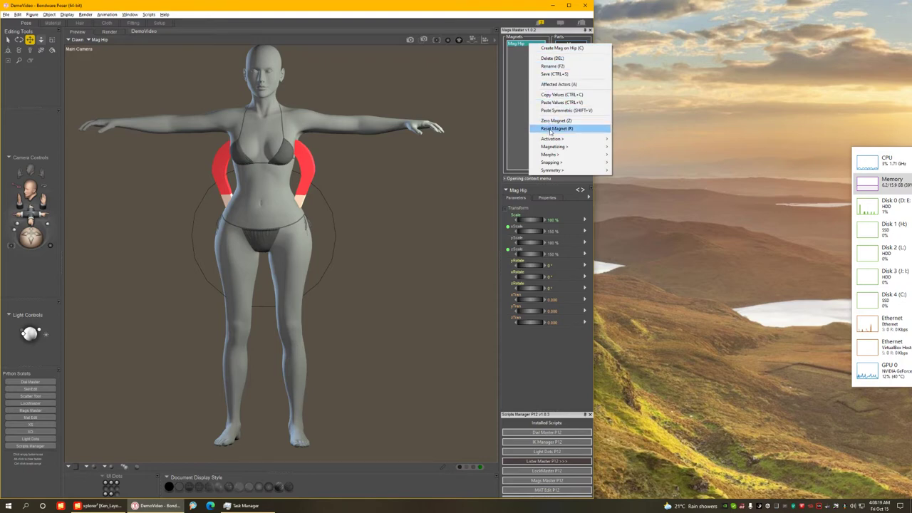
mouse_move(556, 155)
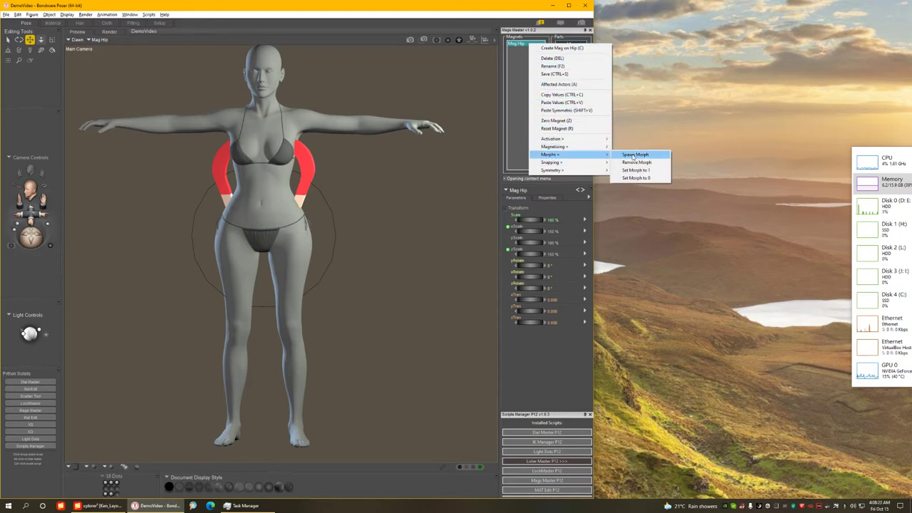
click(635, 155)
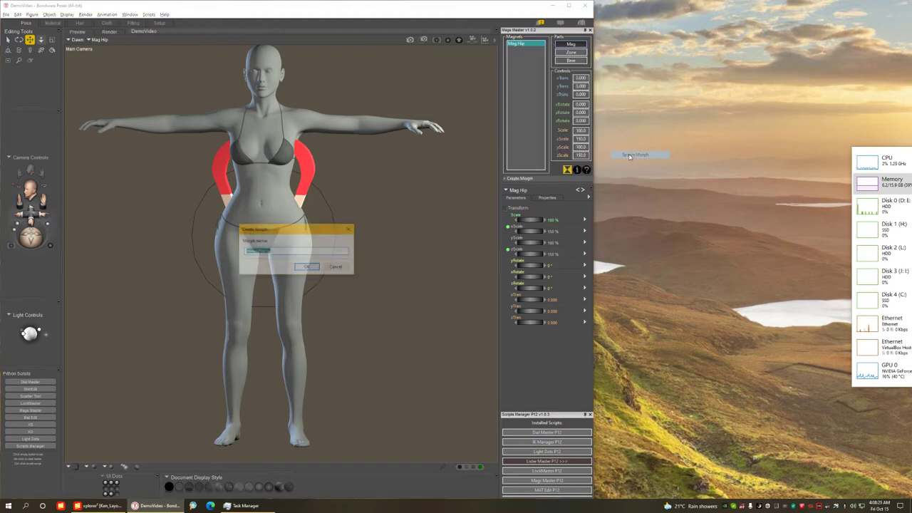
text(B)
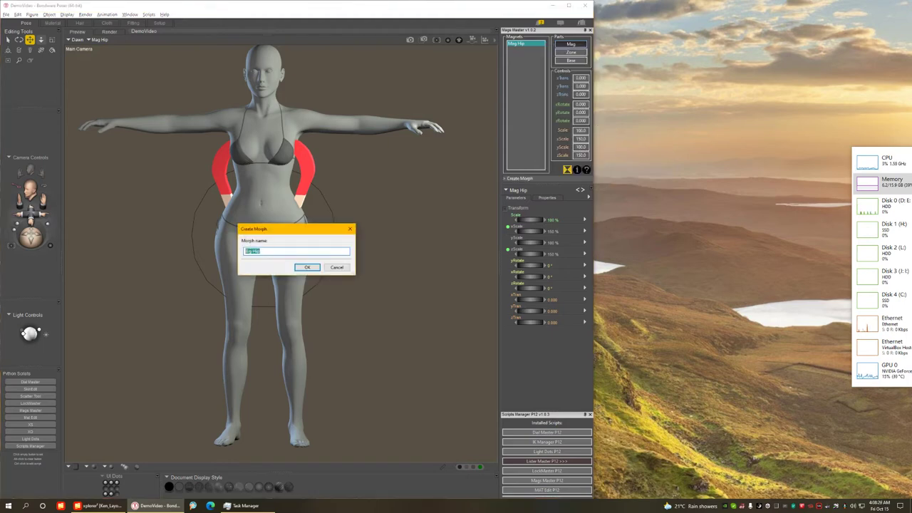
click(308, 267)
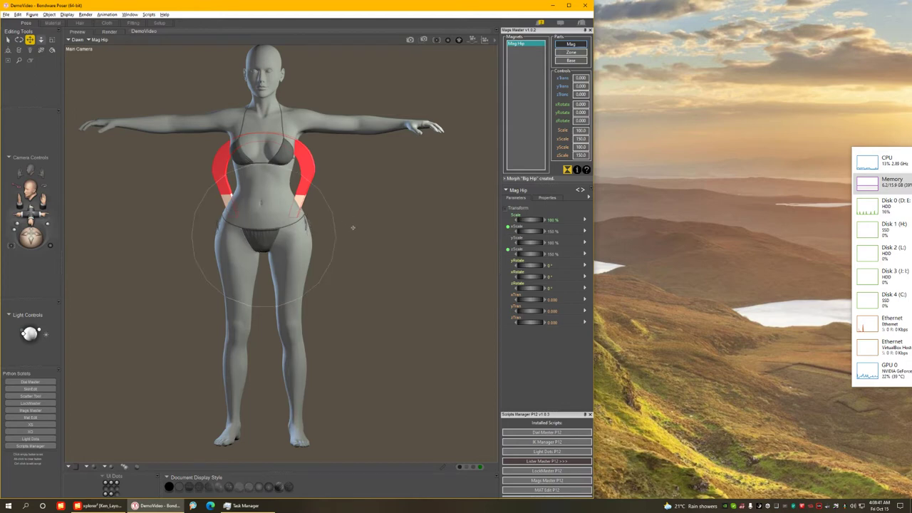
- Select Dawn's body, test the Big Hip morph dial, check its parameter settings and return the morph to 0
scroll(335, 235, up, 2)
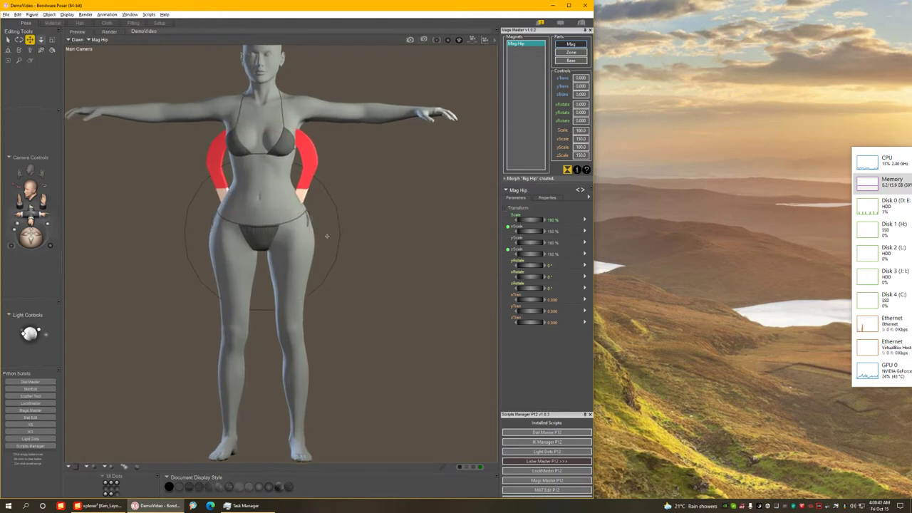
scroll(327, 236, up, 2)
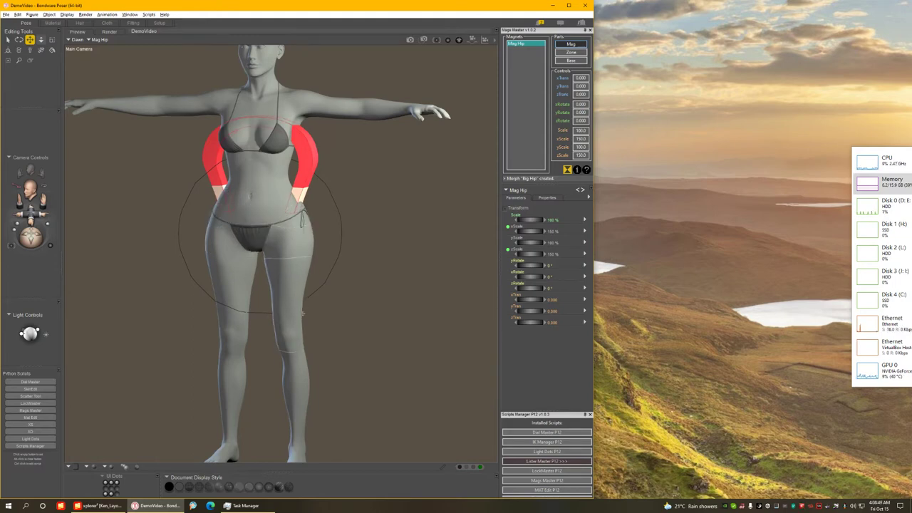
click(303, 313)
click(303, 316)
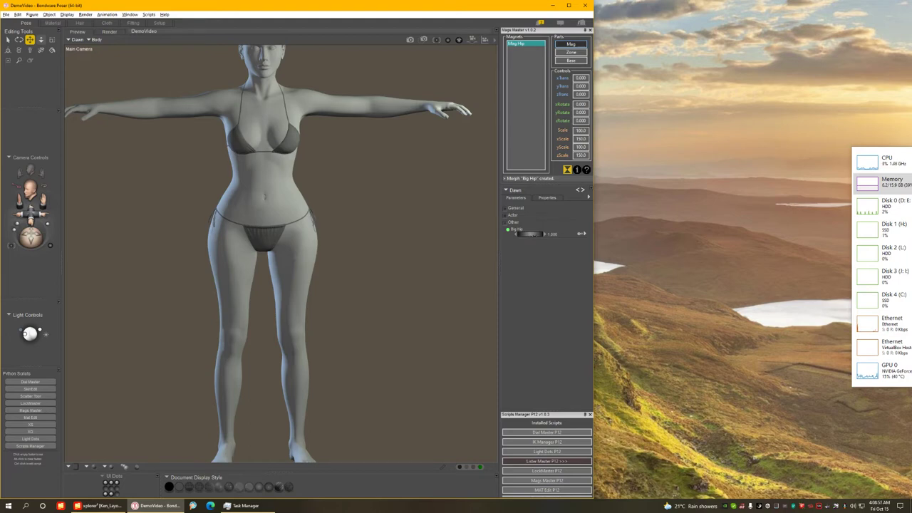
mouse_move(536, 234)
mouse_down()
mouse_move(525, 234)
mouse_move(536, 234)
mouse_up()
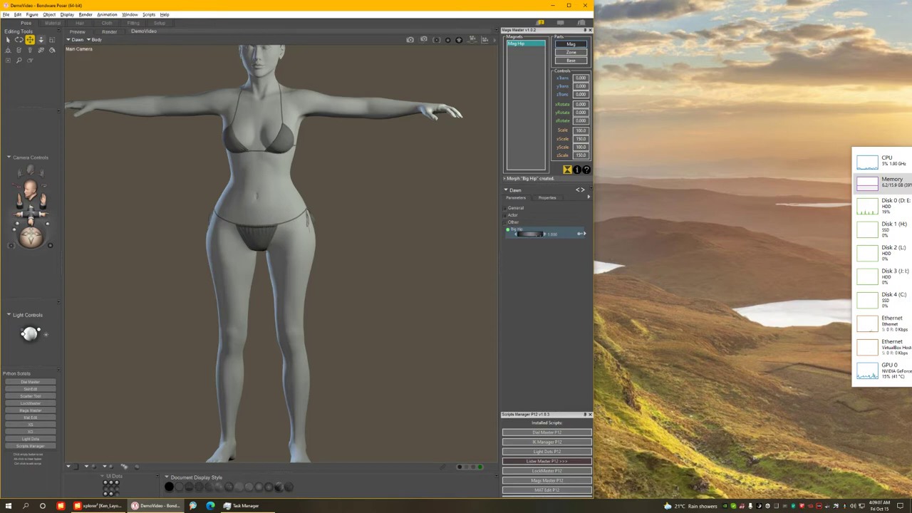
double_click(519, 233)
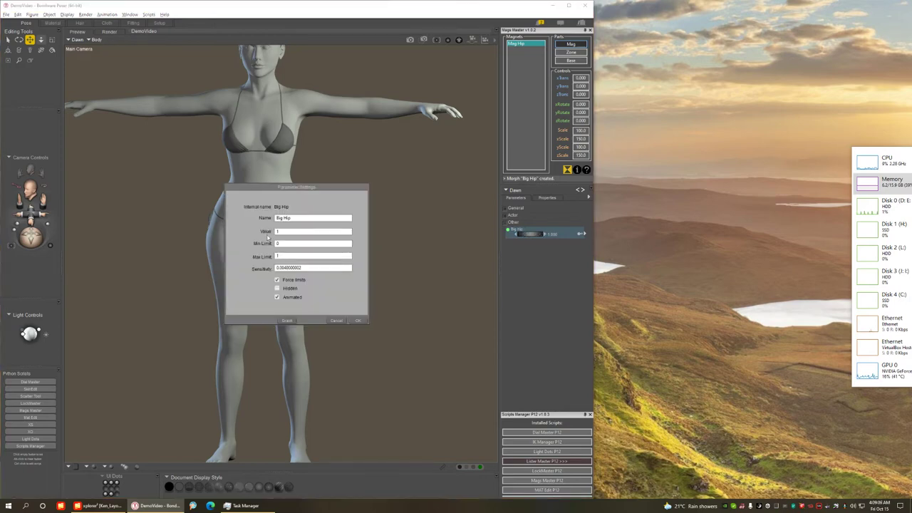
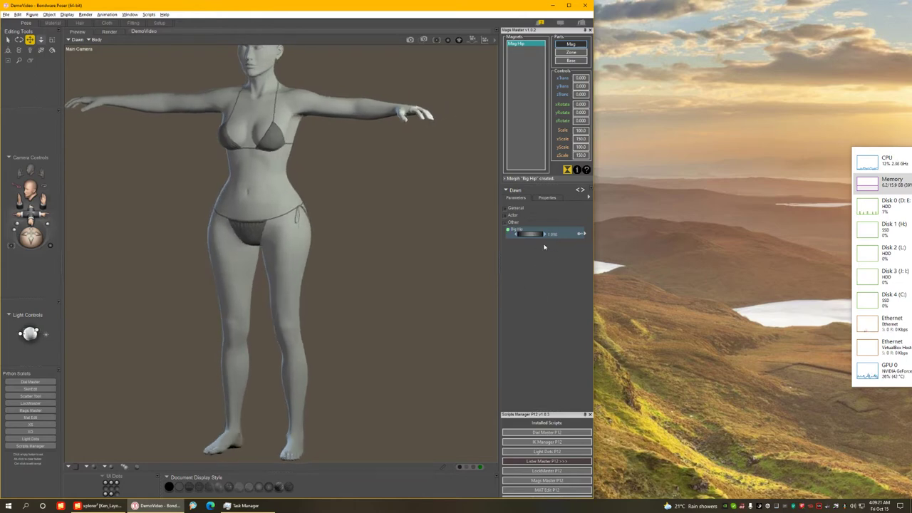
mouse_move(531, 235)
mouse_down()
mouse_move(520, 234)
mouse_move(536, 235)
mouse_move(527, 234)
mouse_up()
- Demagnetize all conformed items from the hip magnet
right_click(532, 79)
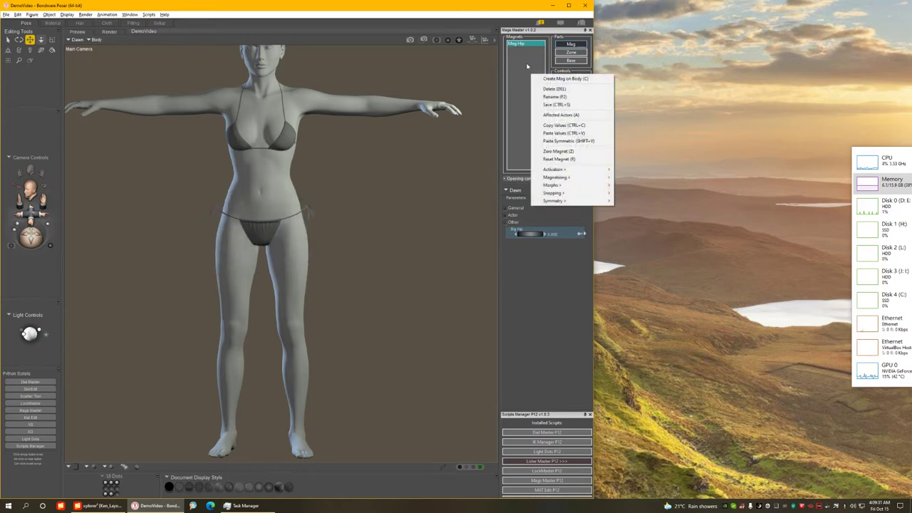
mouse_move(584, 181)
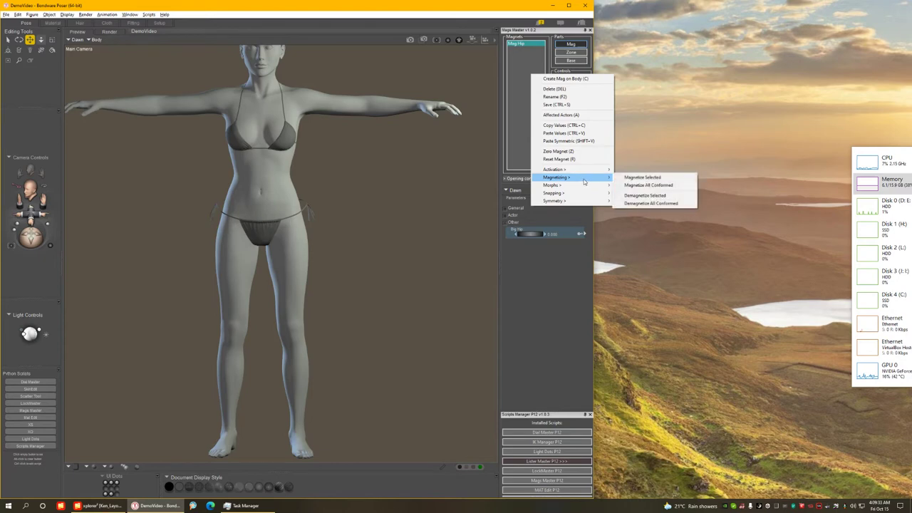
click(652, 204)
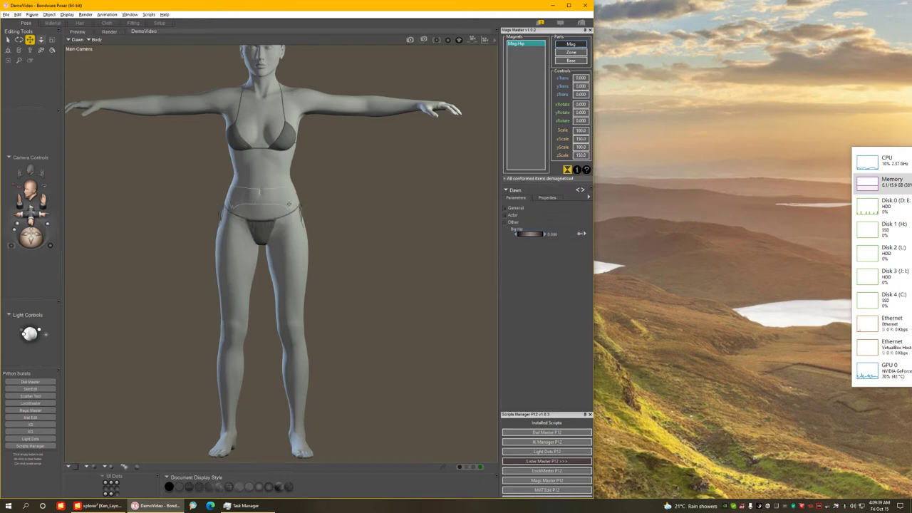
- Copy only the Big Hip morph from Dawn to the conformed string bikini bottom
scroll(431, 231, up, 6)
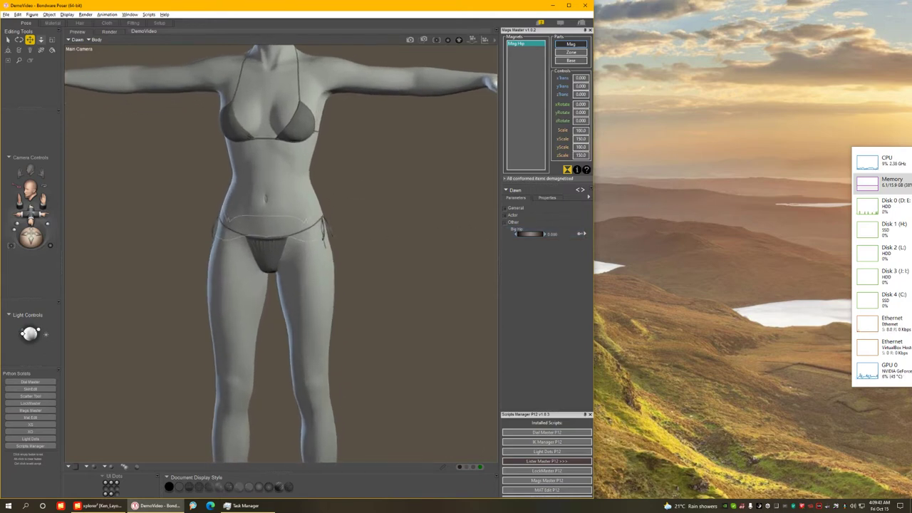
click(270, 250)
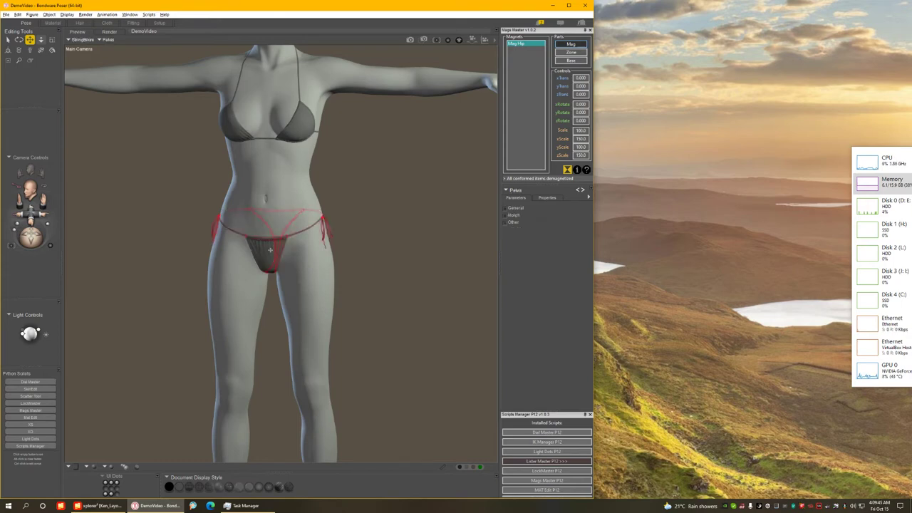
key(ctrl+shift+m)
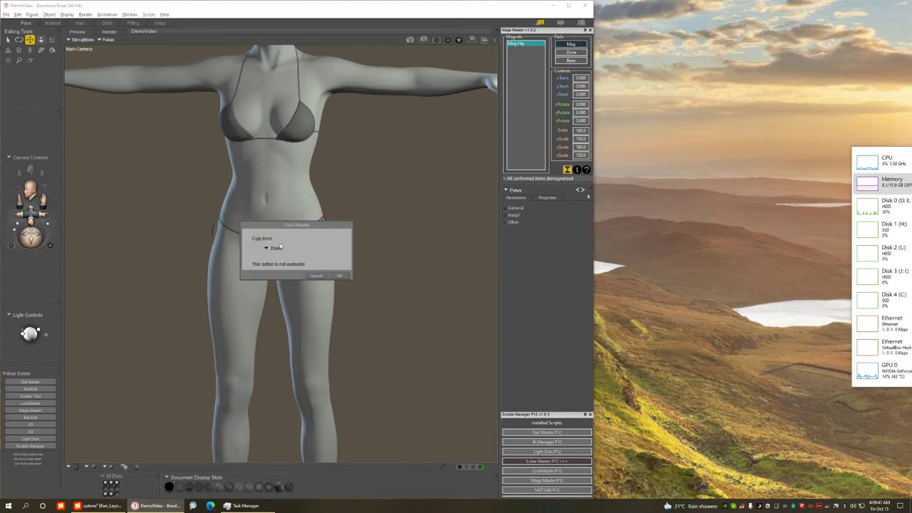
click(318, 276)
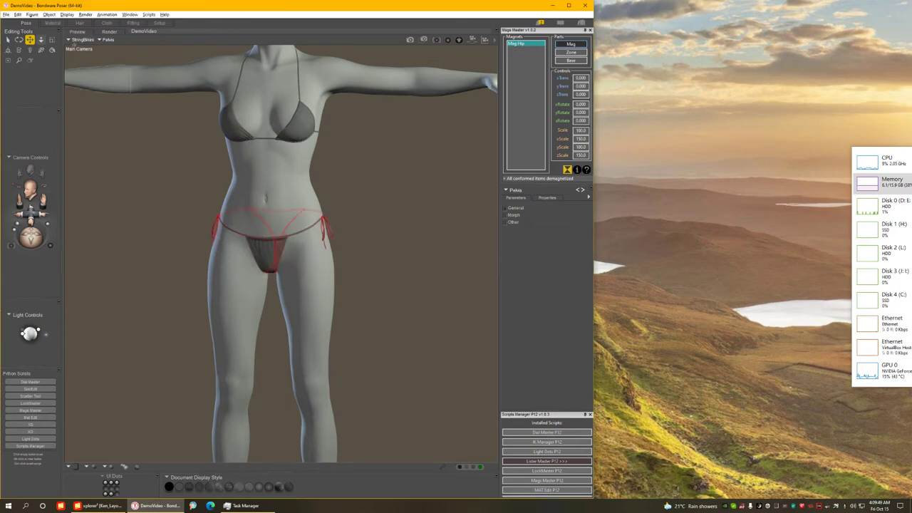
click(32, 15)
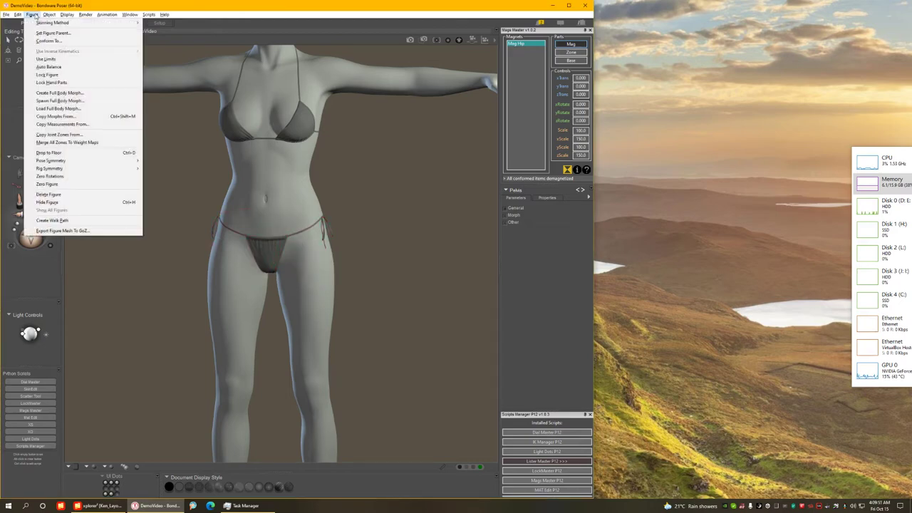
click(70, 117)
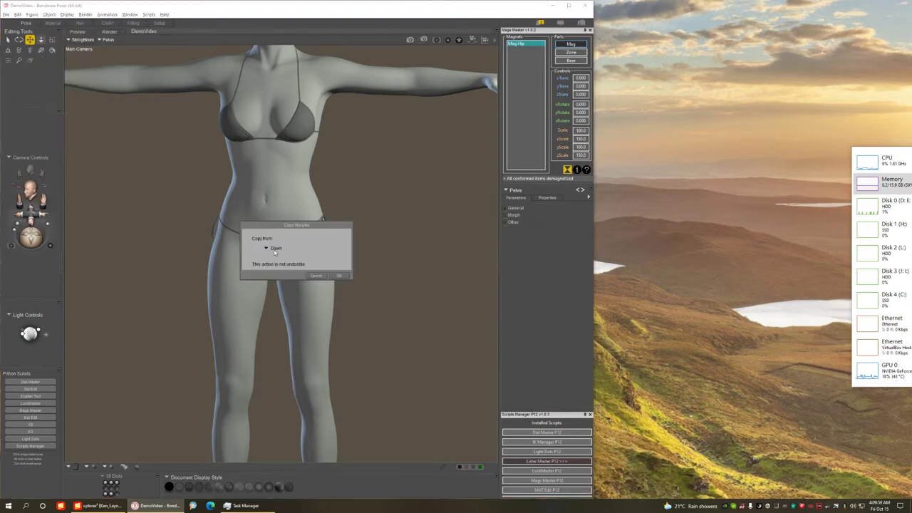
click(339, 275)
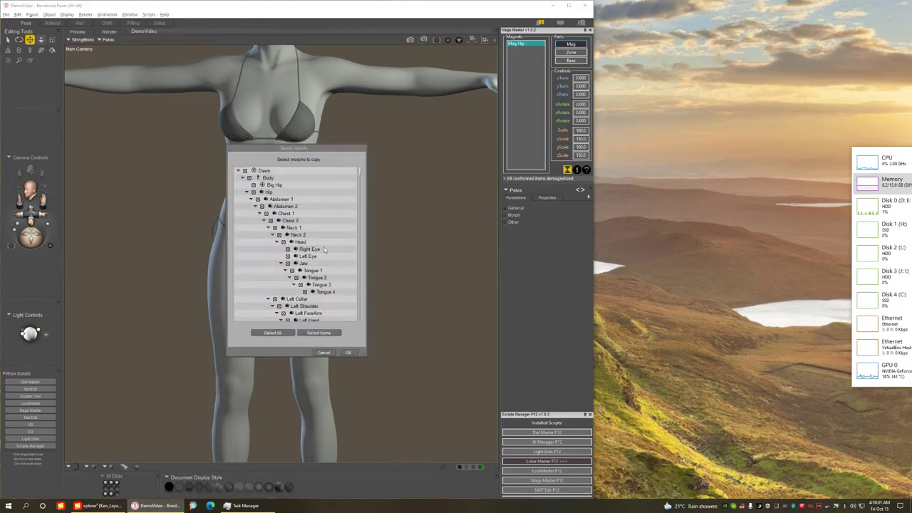
click(322, 333)
click(254, 186)
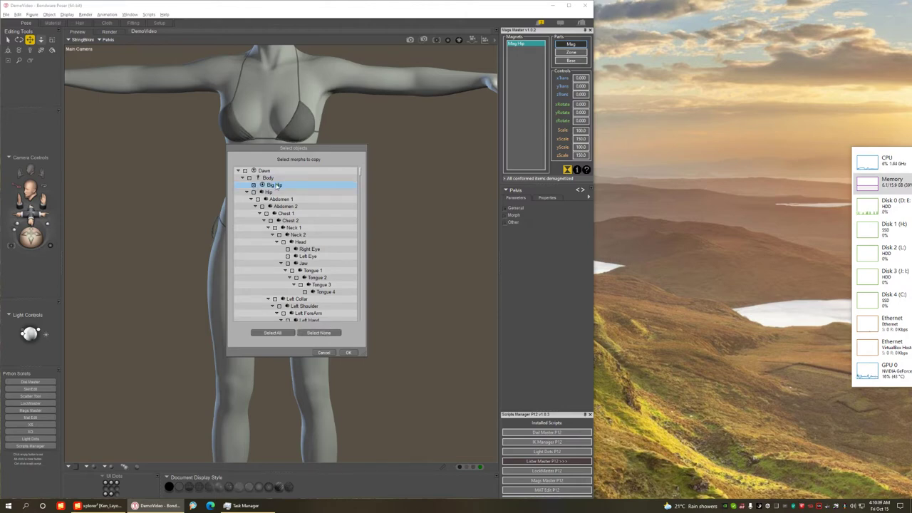
click(350, 354)
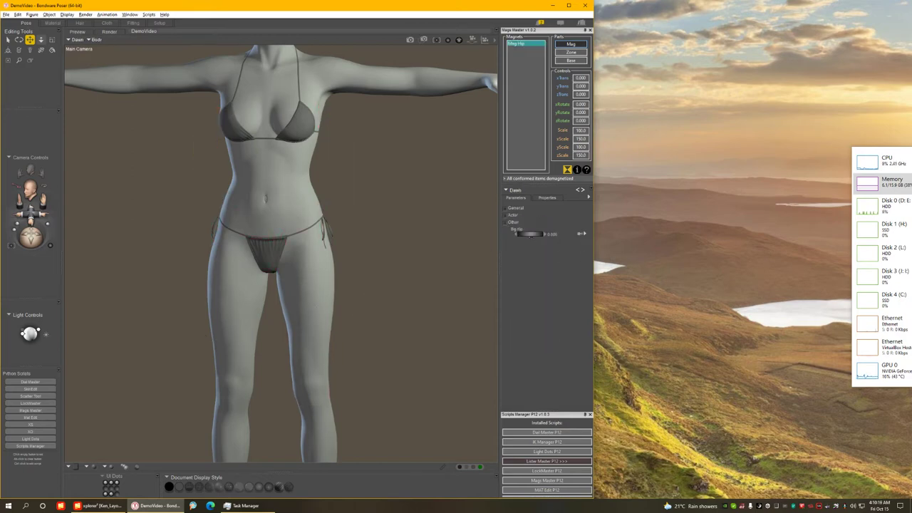
- Turn Dawn's Big Hip morph up to 1 to check how the bikini bottom follows the hips
drag(529, 236, 545, 237)
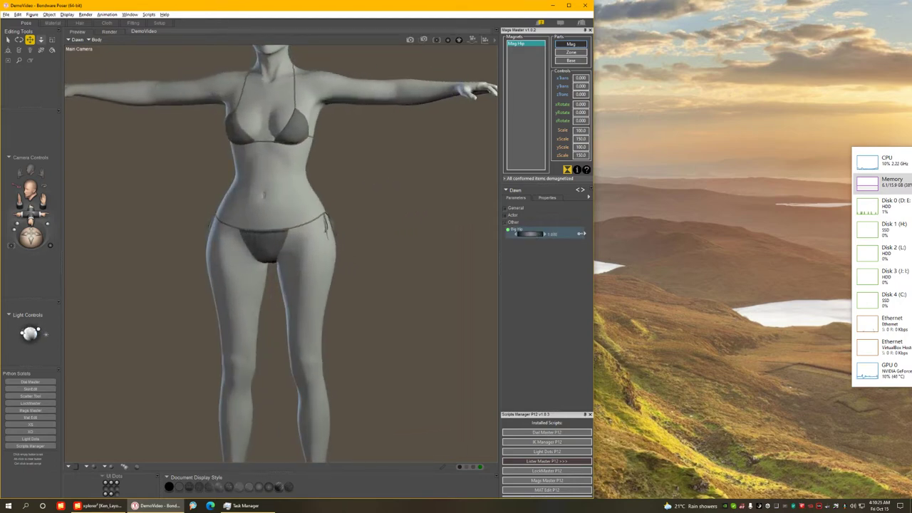
key(ctrl+z)
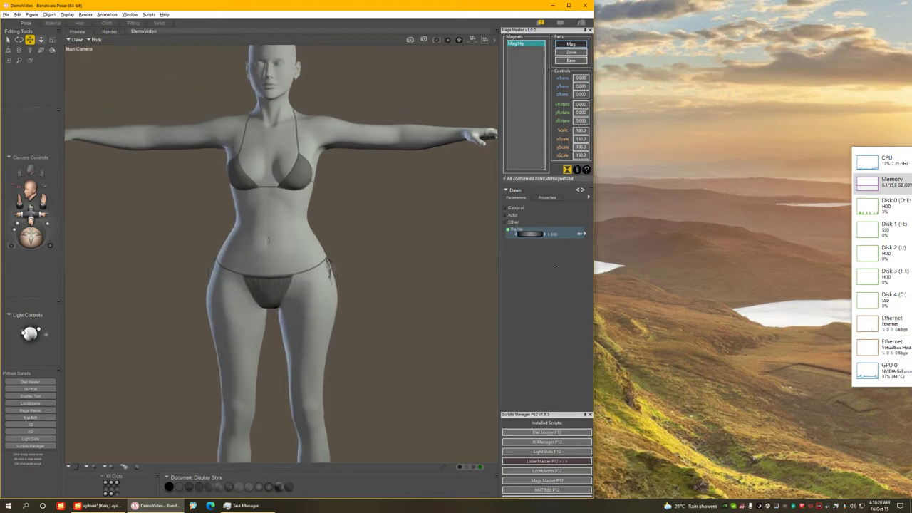
- Delete the hip magnet and test Dawn's Big Hip morph without it, returning the morph to 0
click(525, 45)
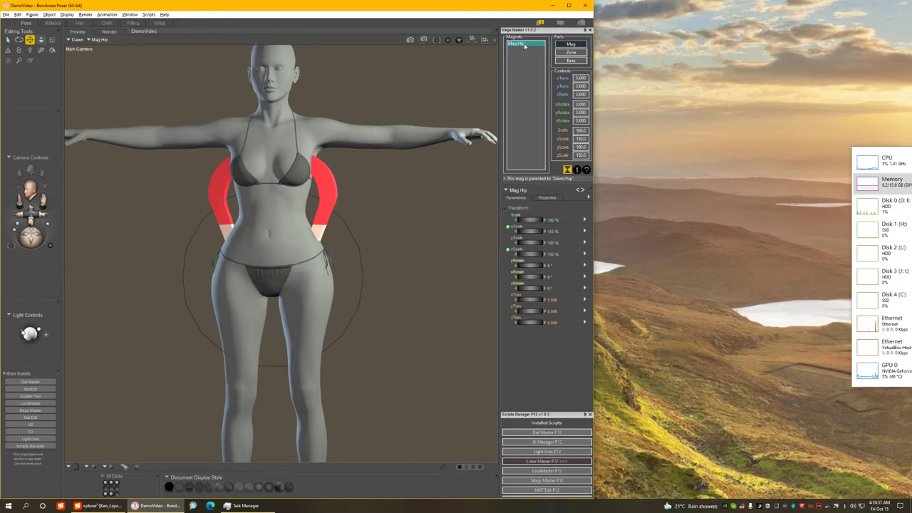
key(Delete)
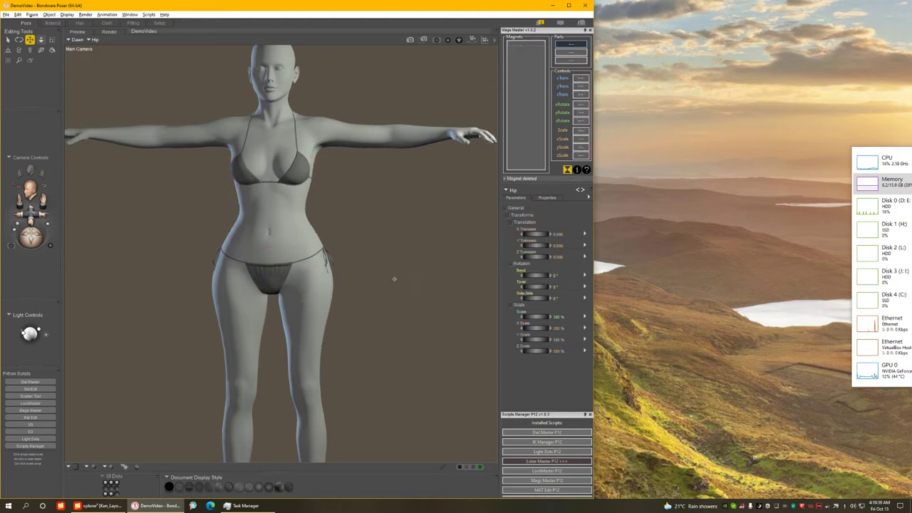
click(425, 269)
mouse_move(530, 234)
mouse_down()
mouse_move(502, 234)
mouse_move(546, 235)
mouse_up()
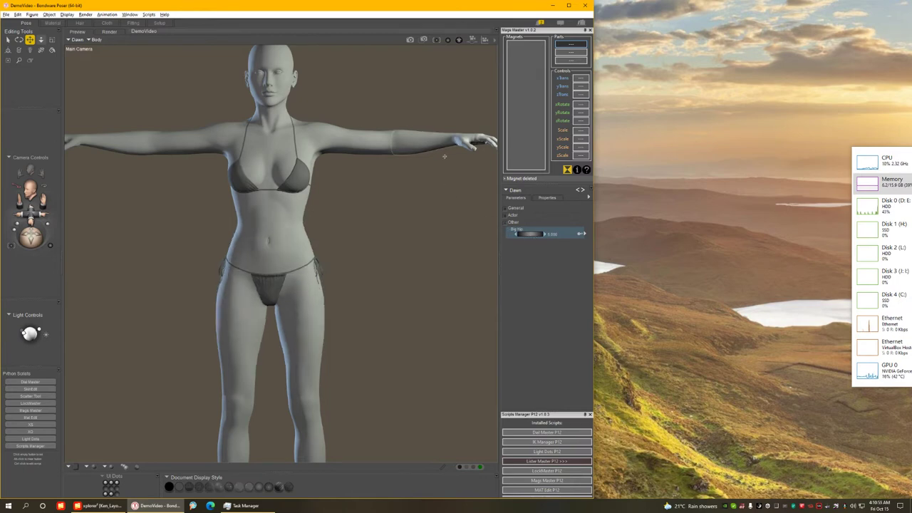
- Create a new magnet on Dawn's head
scroll(432, 143, up, 6)
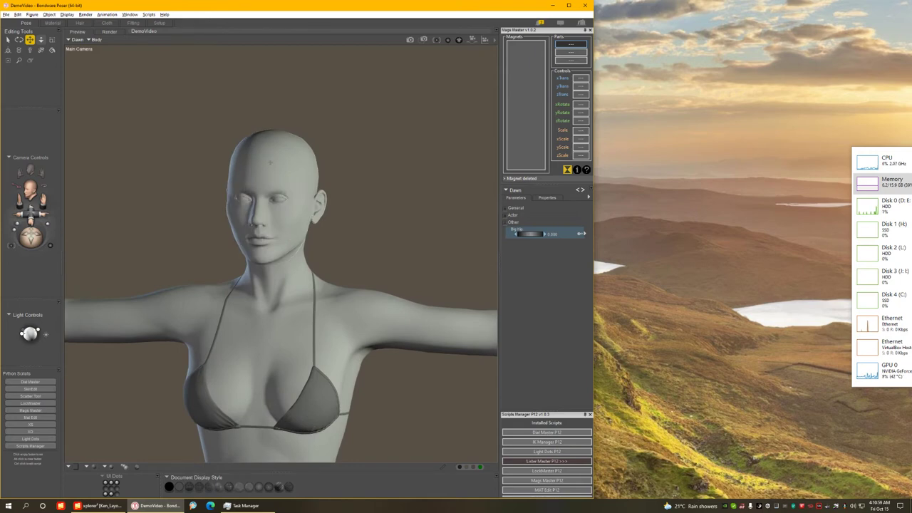
click(269, 162)
right_click(527, 62)
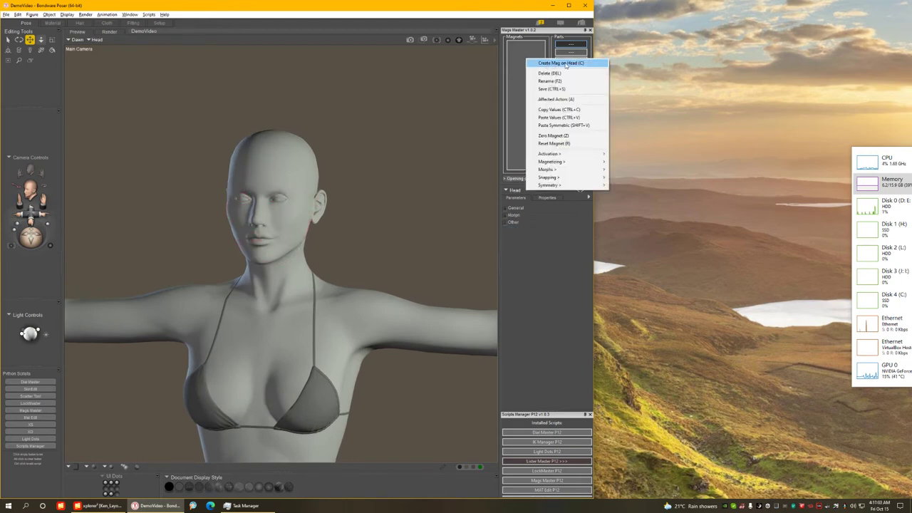
click(571, 65)
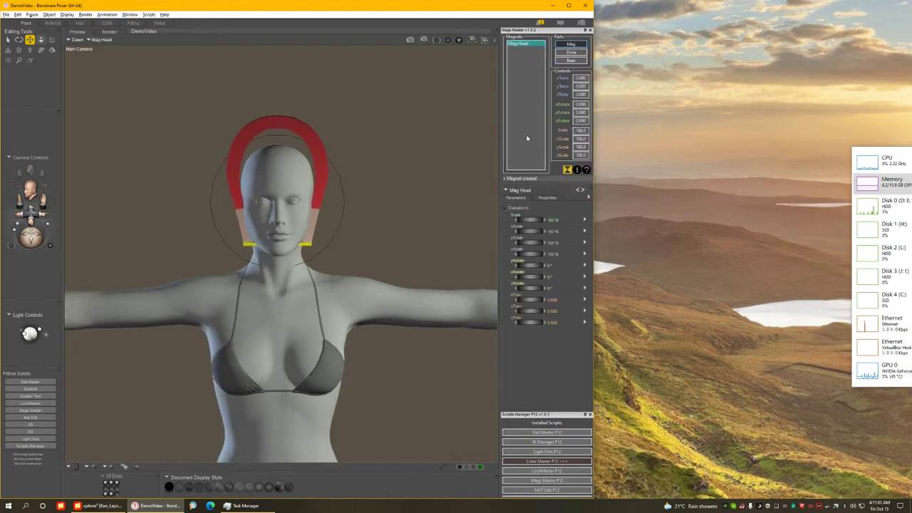
- Snap the head magnet's base to the object center
right_click(529, 101)
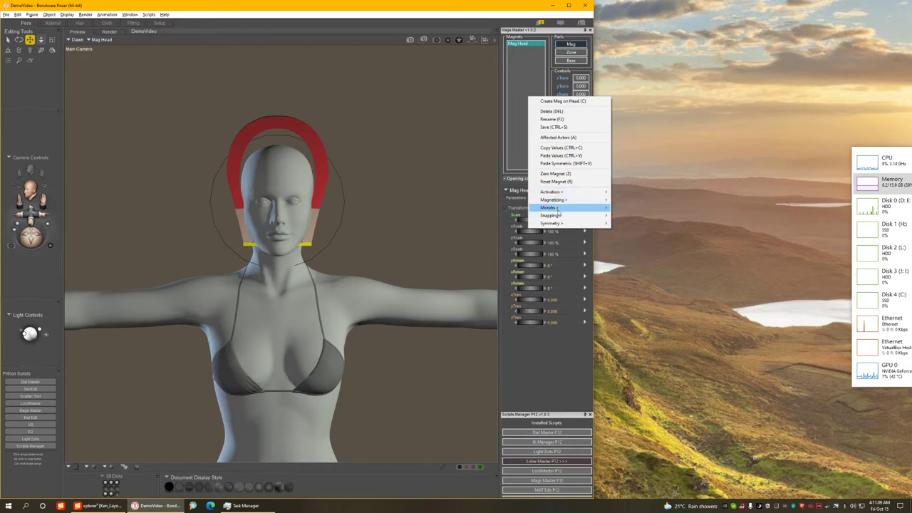
mouse_move(558, 216)
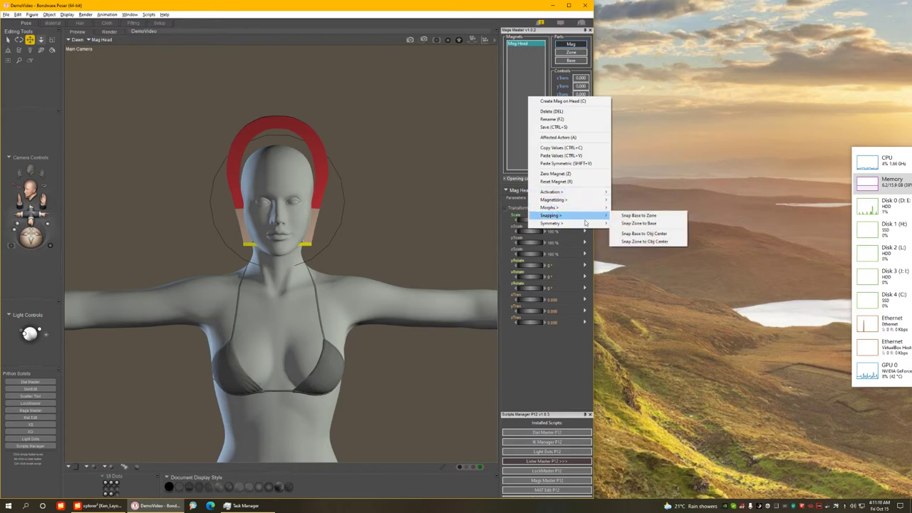
click(641, 235)
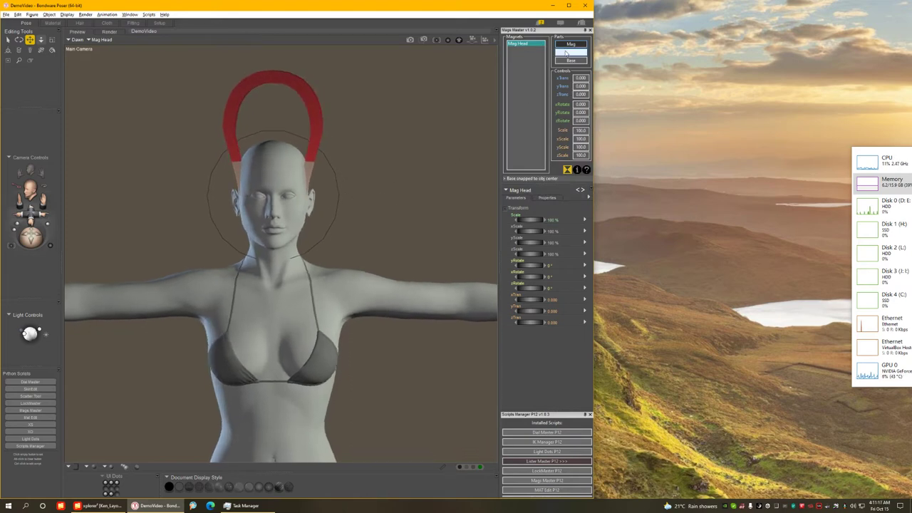
- Enlarge the head magnet's zone to scale 8 and raise its Y translation to about 71.49
click(567, 53)
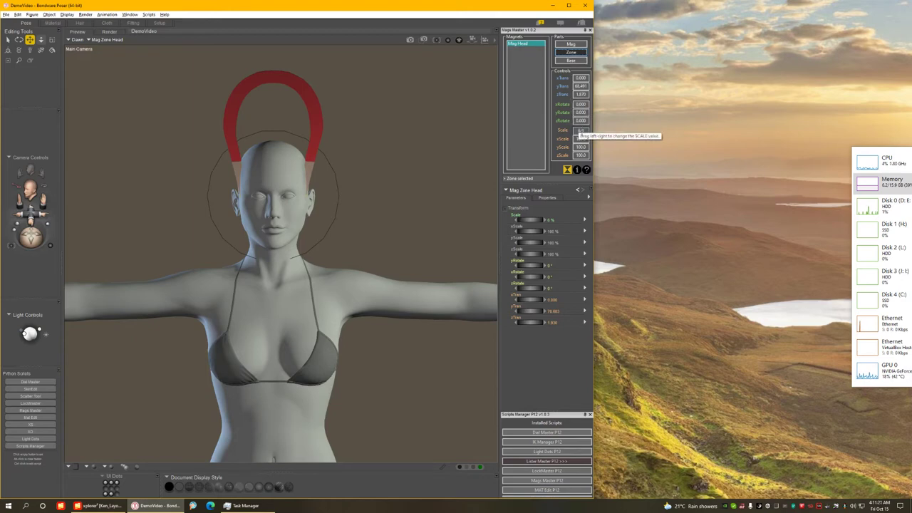
drag(581, 131, 595, 131)
drag(581, 86, 642, 83)
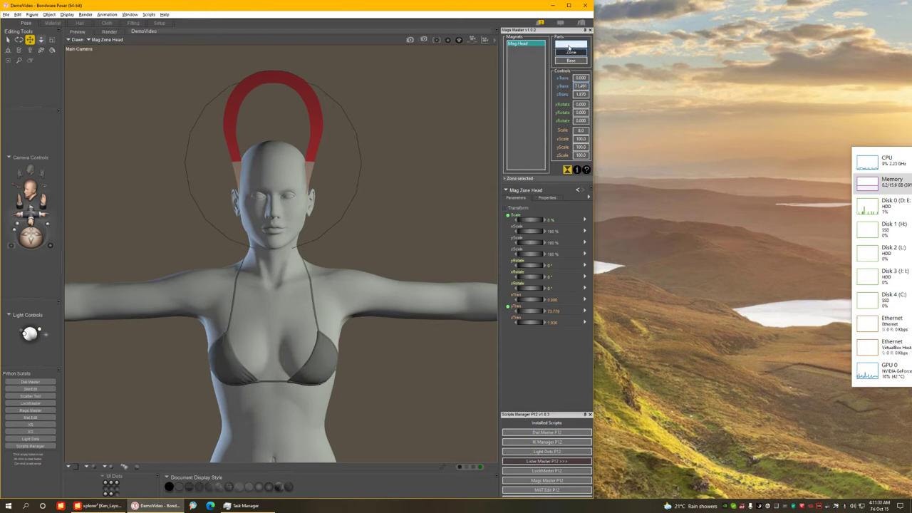
- Increase the head magnet's overall scale to 144 to enlarge the upper head, checking it from an angle
click(570, 46)
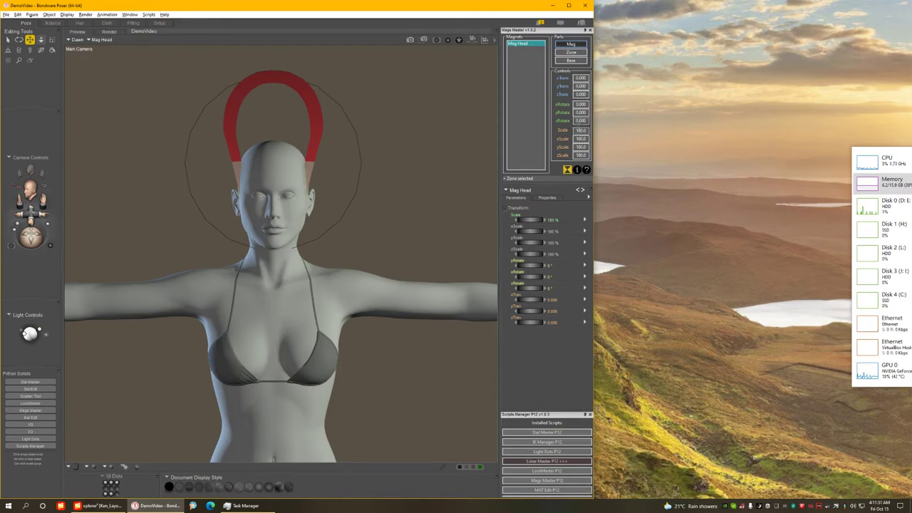
mouse_move(579, 131)
mouse_down()
mouse_move(607, 136)
mouse_move(584, 133)
mouse_up()
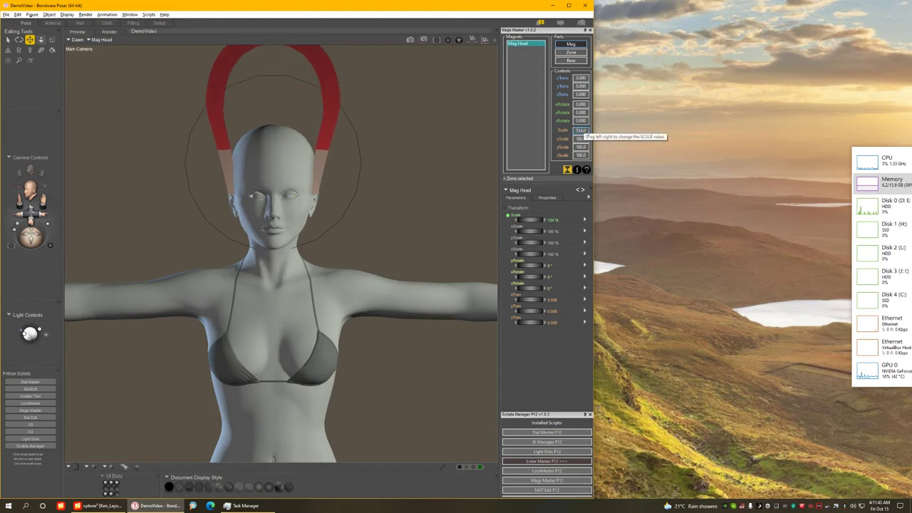
middle_drag(479, 166, 452, 169)
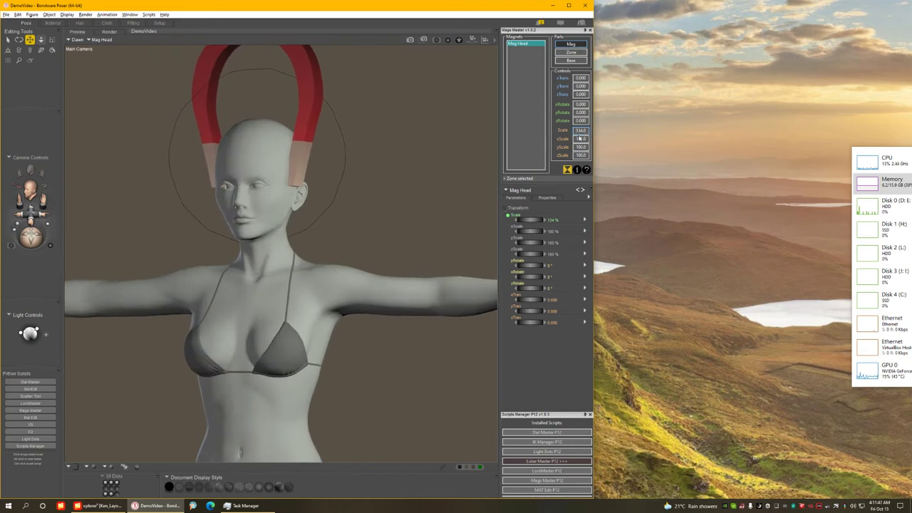
scroll(584, 132, up, 1)
middle_drag(480, 167, 454, 204)
scroll(455, 204, up, 4)
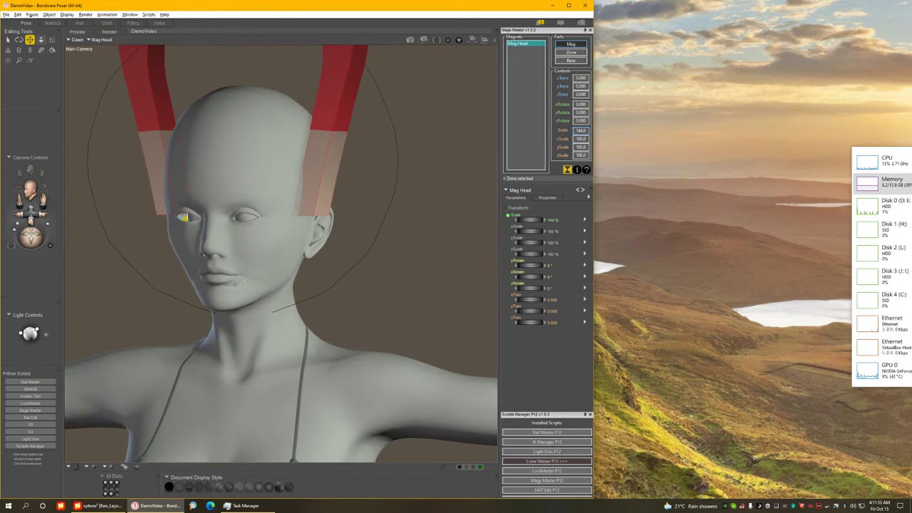
- Add both eyes, the lower jaw and tongue02 to tongue04 to the head magnet's affected actors
drag(279, 277, 418, 281)
middle_drag(420, 280, 447, 260)
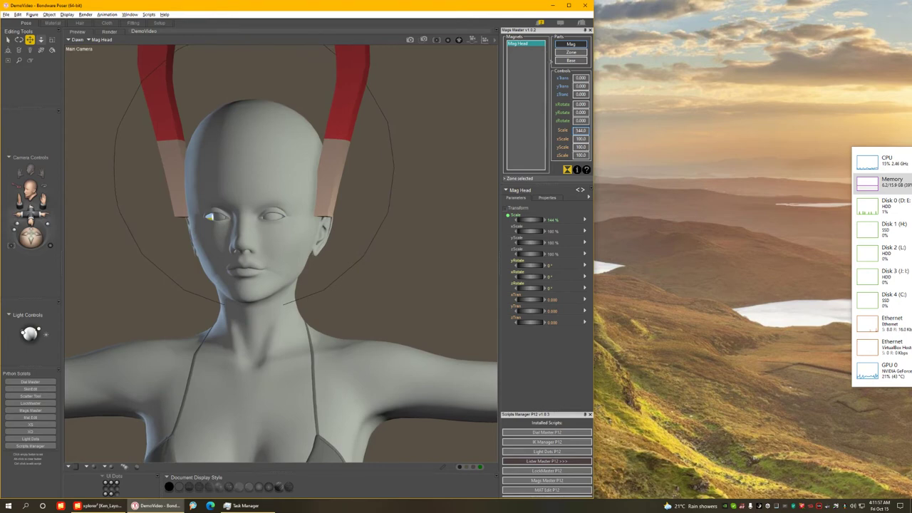
right_click(520, 43)
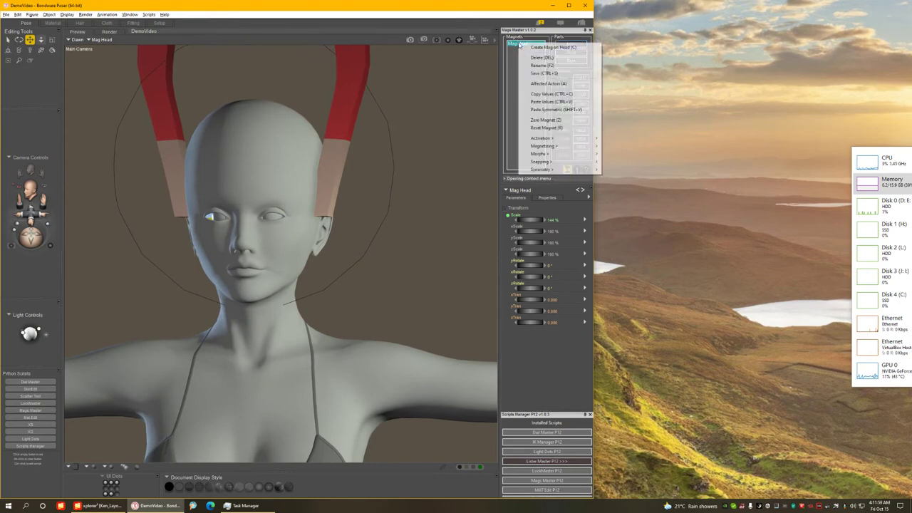
click(545, 85)
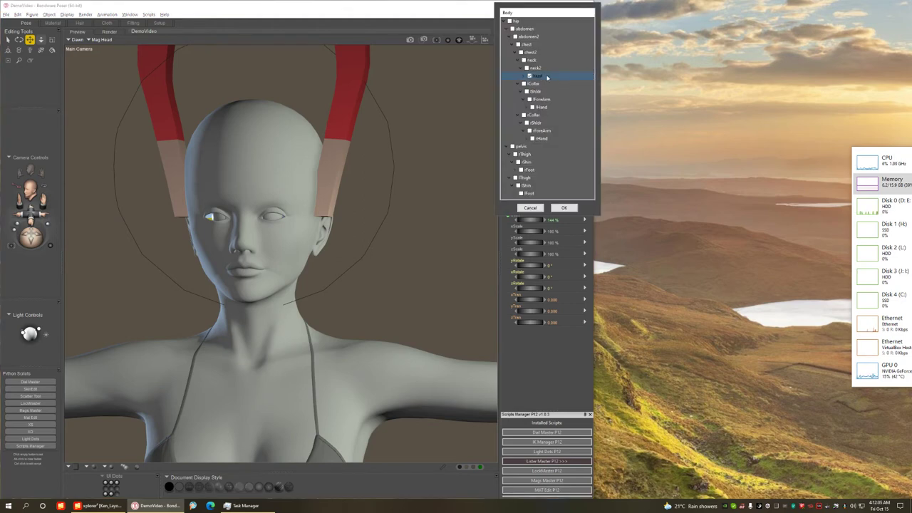
click(525, 77)
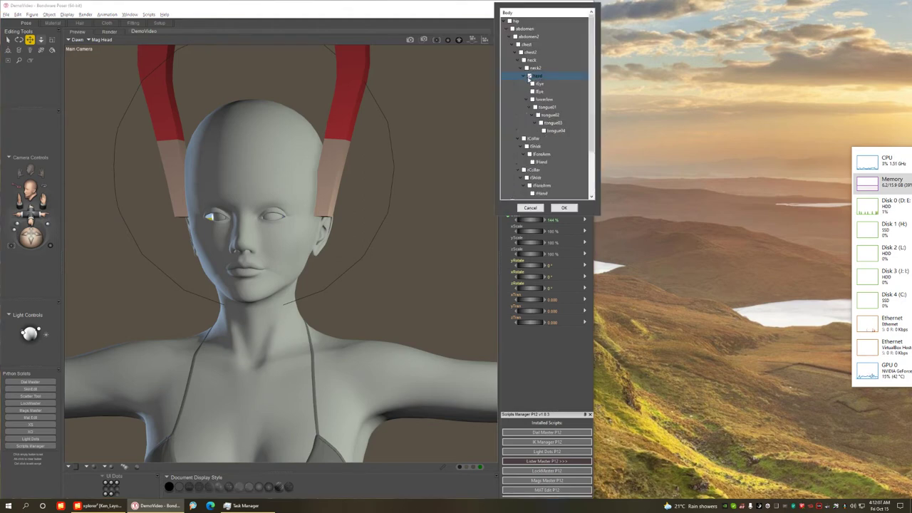
click(533, 84)
click(533, 99)
click(535, 107)
click(538, 115)
click(542, 123)
click(543, 130)
- Include neck2 among the head magnet's affected actors, apply the selection and check the neck from an angle
click(527, 67)
click(538, 68)
click(564, 208)
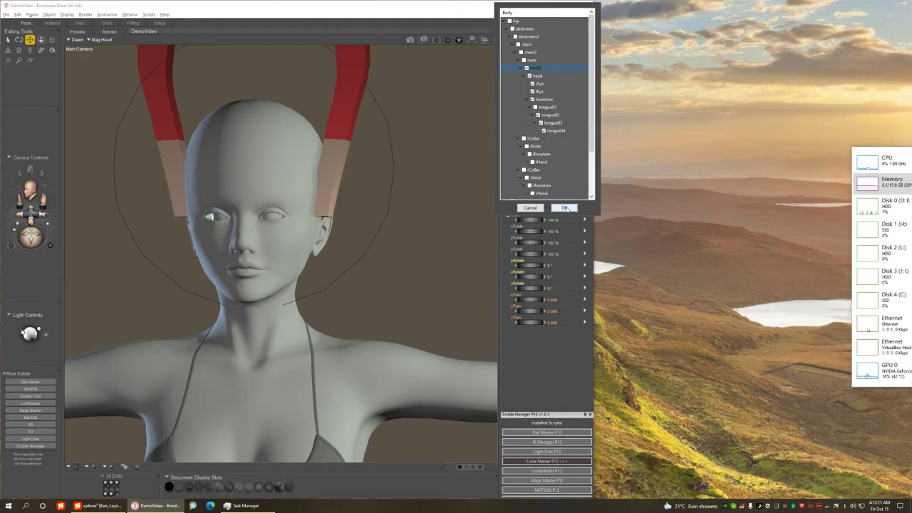
middle_drag(294, 245, 427, 266)
key(ctrl+z)
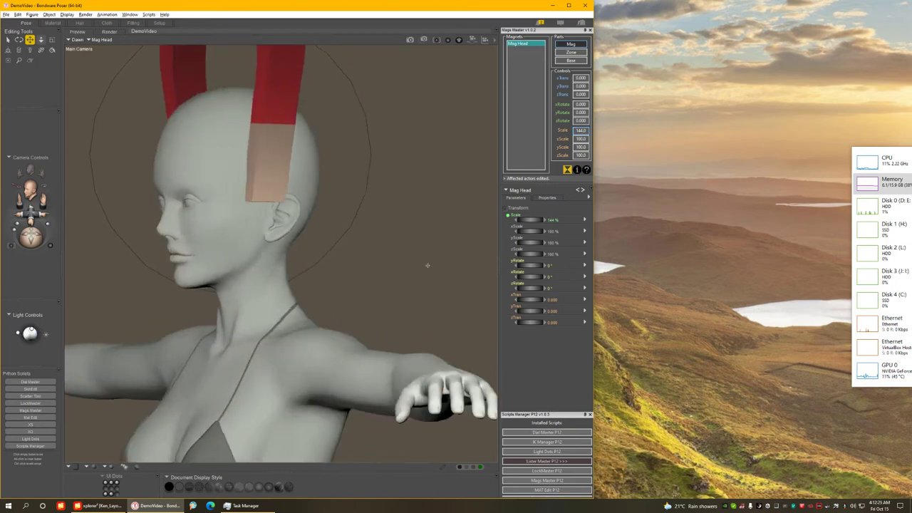
middle_drag(427, 266, 467, 221)
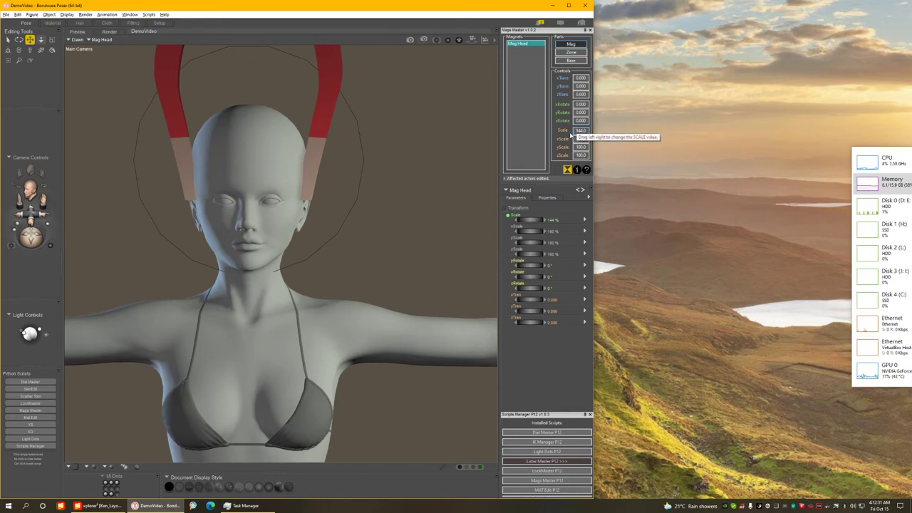
- Select the head magnet's zone and try to adjust its Y translation
click(571, 54)
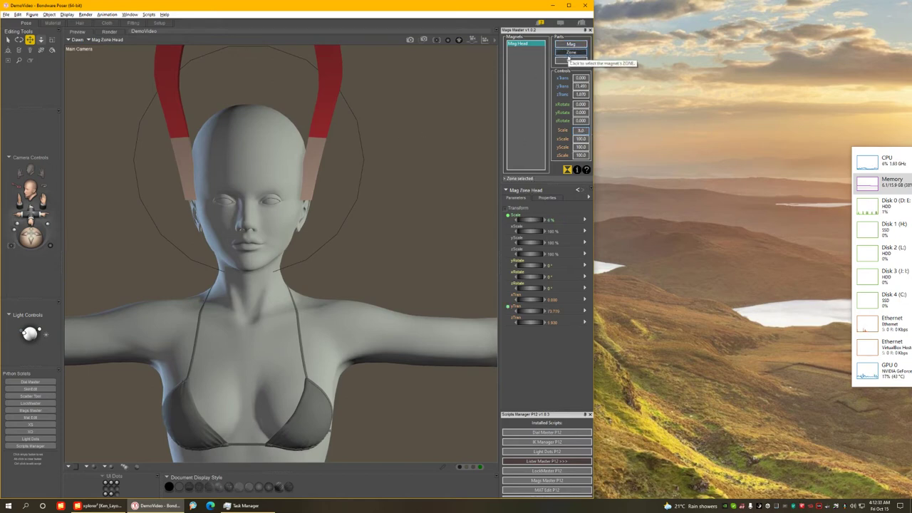
drag(582, 87, 584, 87)
drag(582, 86, 583, 86)
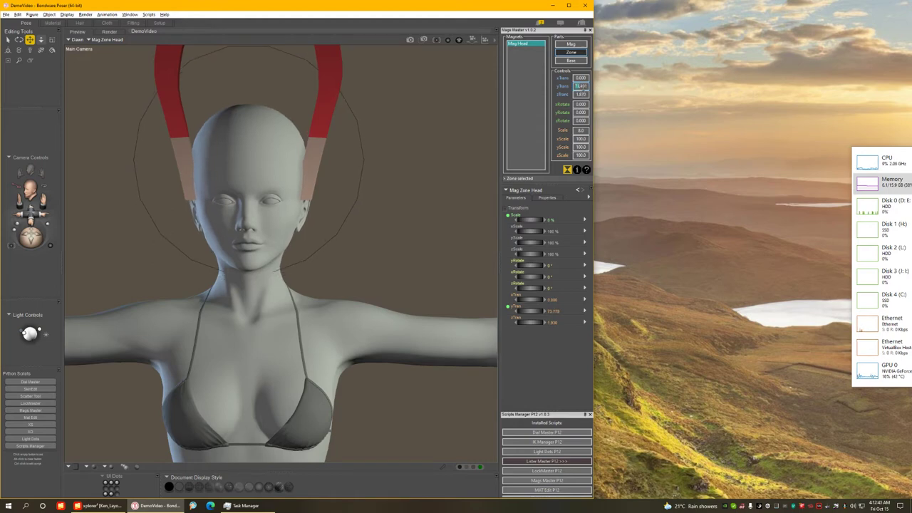
- Increase the head magnet's overall scale to 154
middle_drag(461, 176, 459, 172)
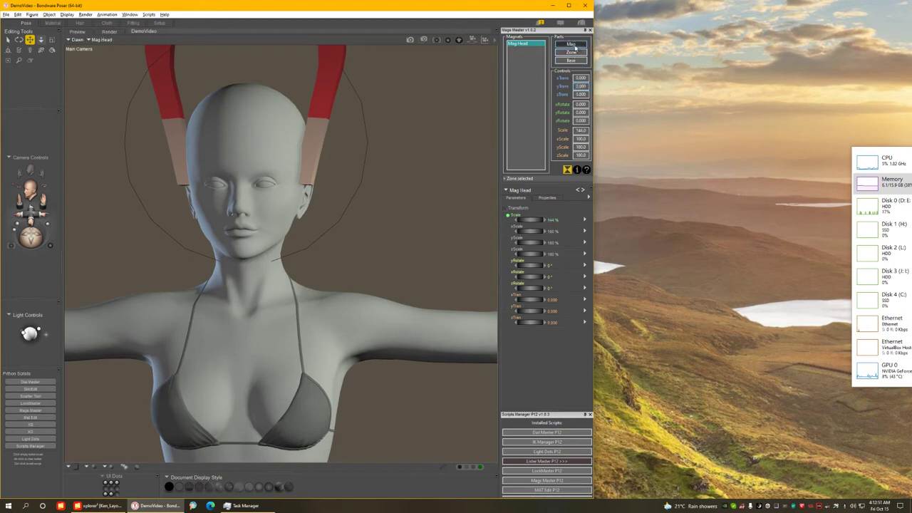
click(572, 45)
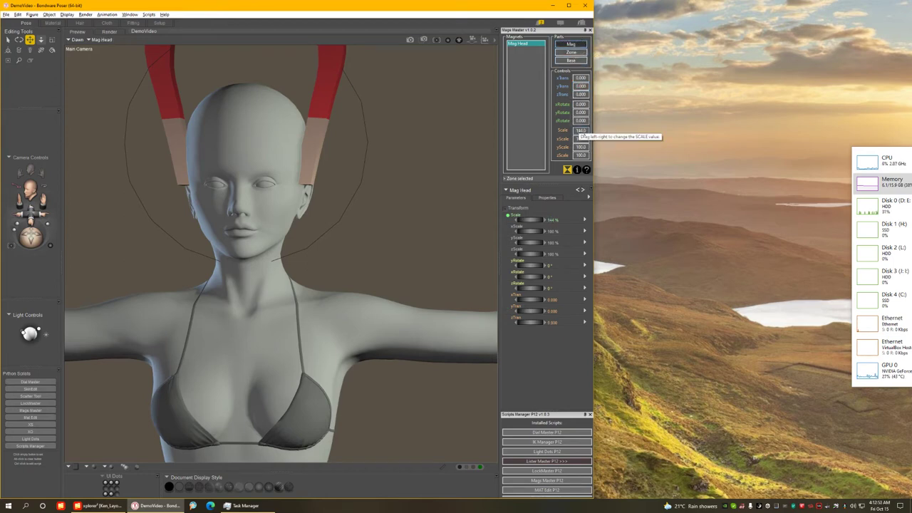
drag(579, 131, 583, 131)
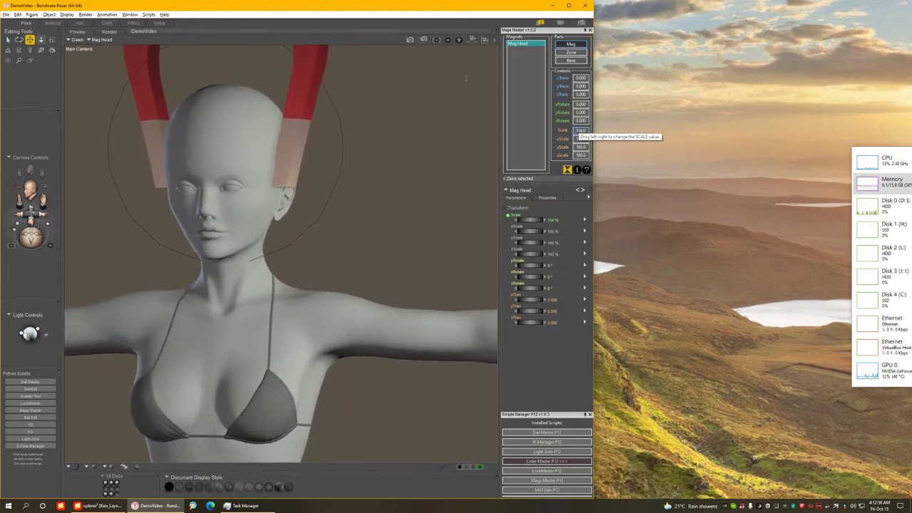
- Spawn a morph named "Big Head" from the head magnet
right_click(523, 61)
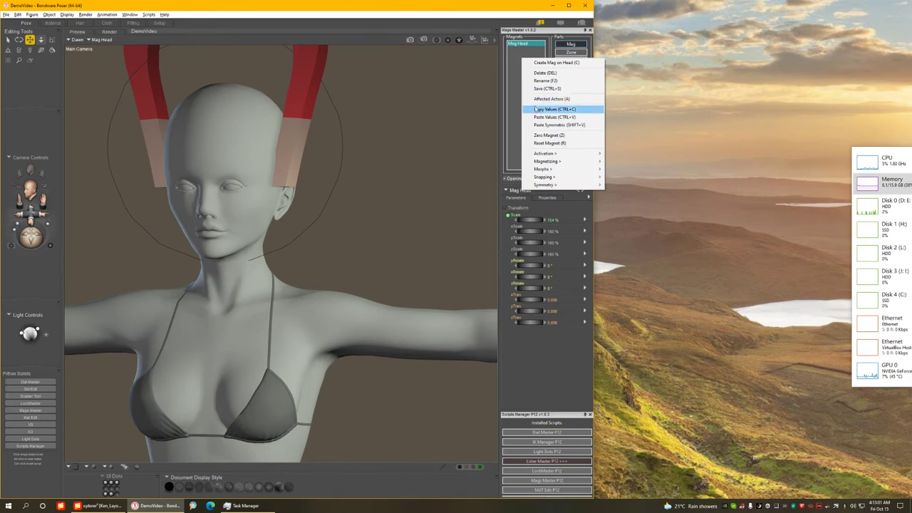
mouse_move(550, 171)
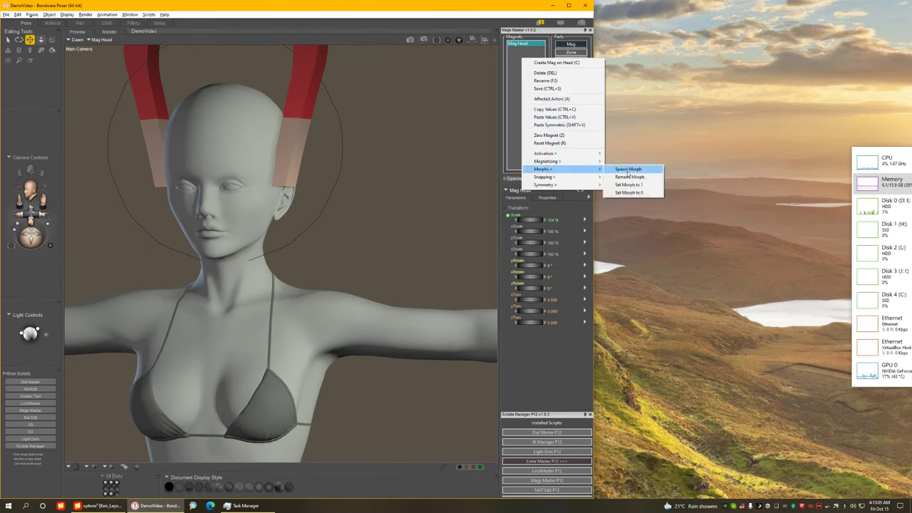
click(628, 171)
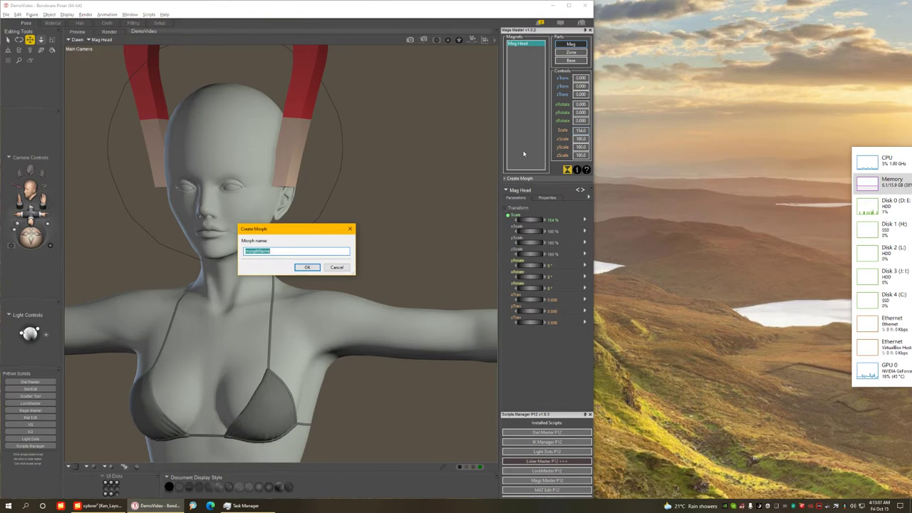
text(Big Head)
key(ctrl+a)
click(307, 268)
- Select Dawn's body and examine the dependent parameters of its Big Head morph
middle_drag(393, 209, 421, 221)
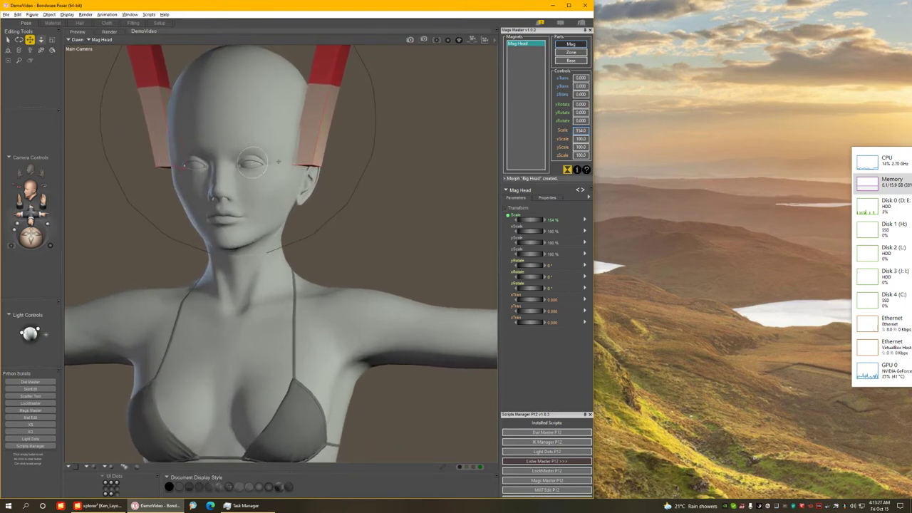
scroll(357, 314, down, 1)
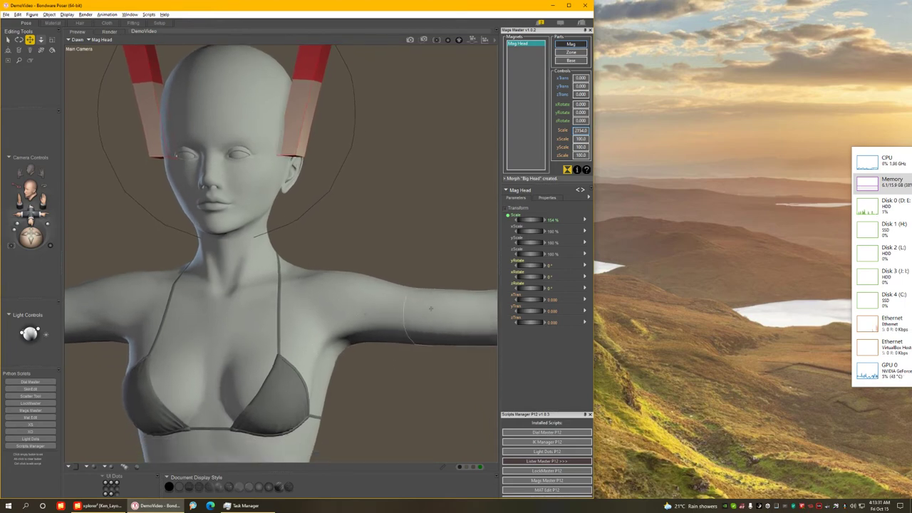
click(399, 242)
click(505, 222)
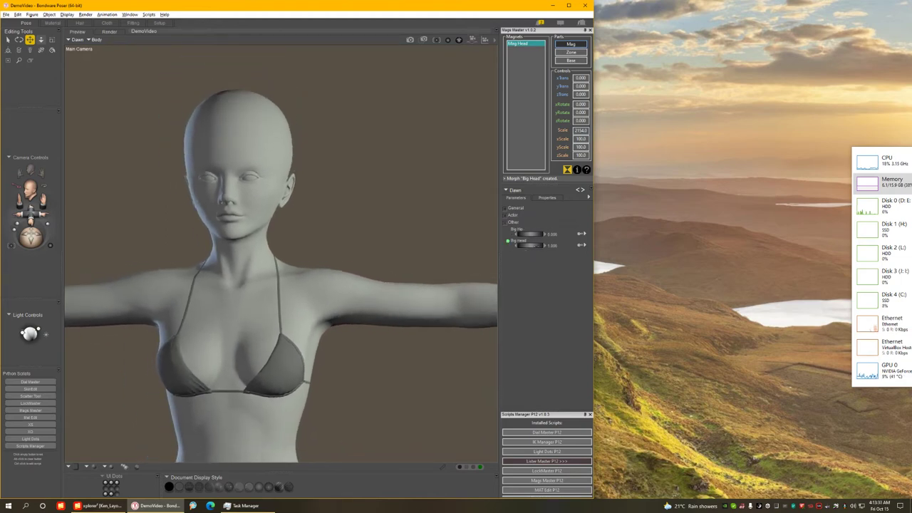
right_click(526, 242)
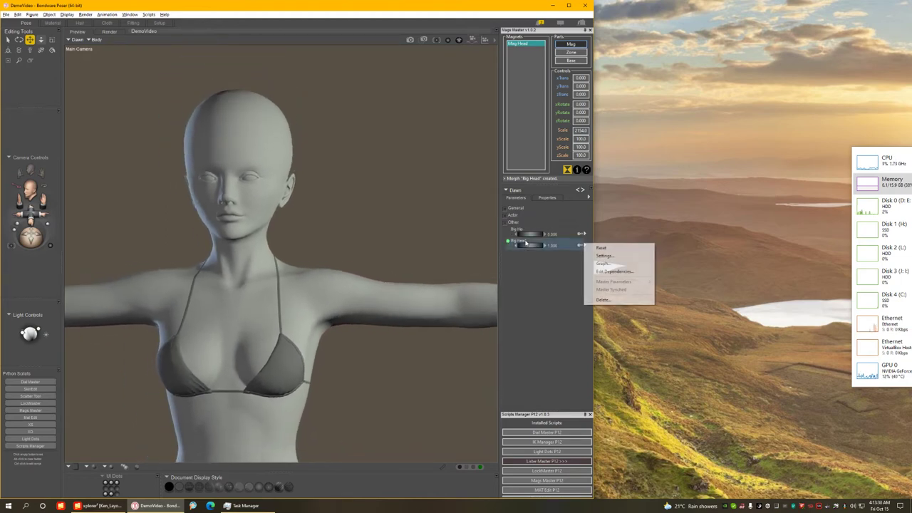
click(606, 272)
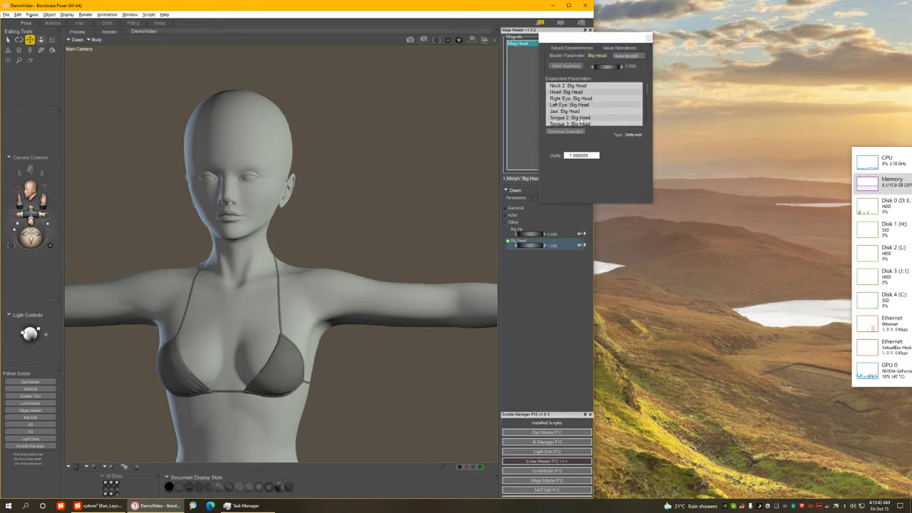
click(647, 91)
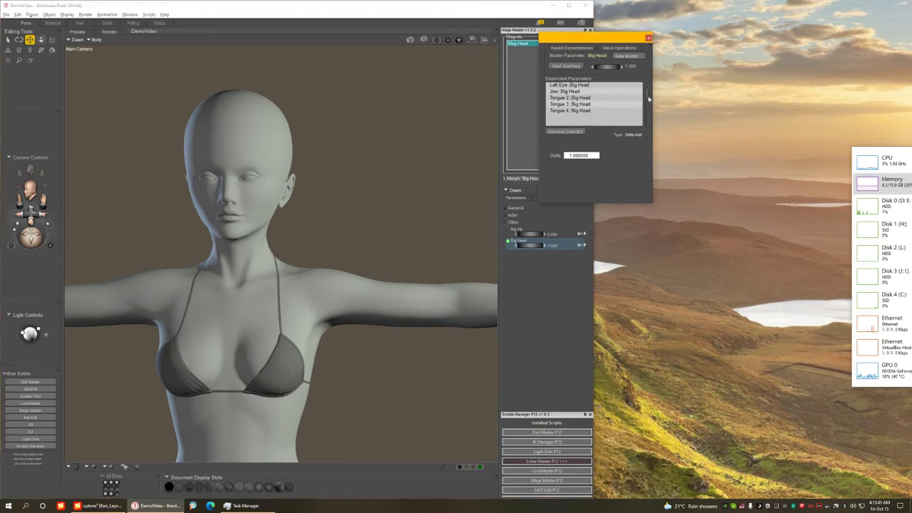
click(648, 37)
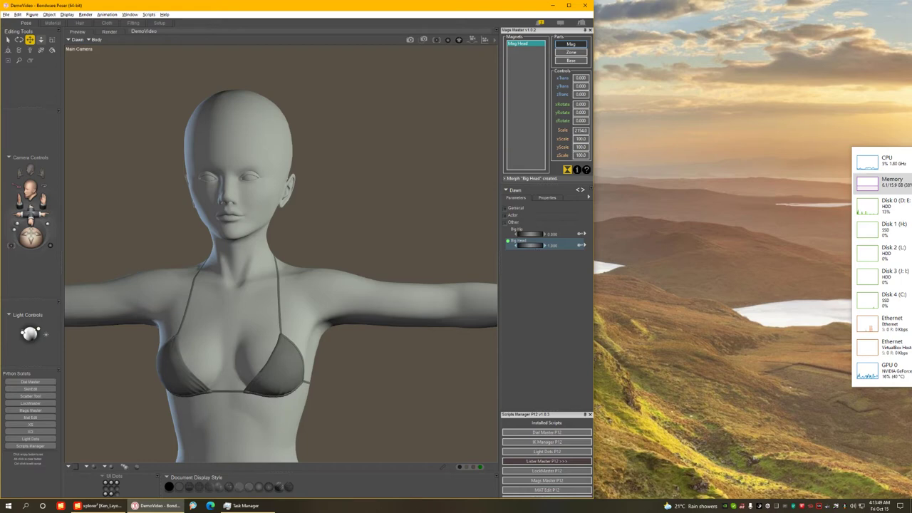
- Test the Big Head morph dial on Dawn's body and inspect the head from different angles
mouse_move(531, 245)
mouse_down()
mouse_move(502, 245)
mouse_move(531, 245)
mouse_up()
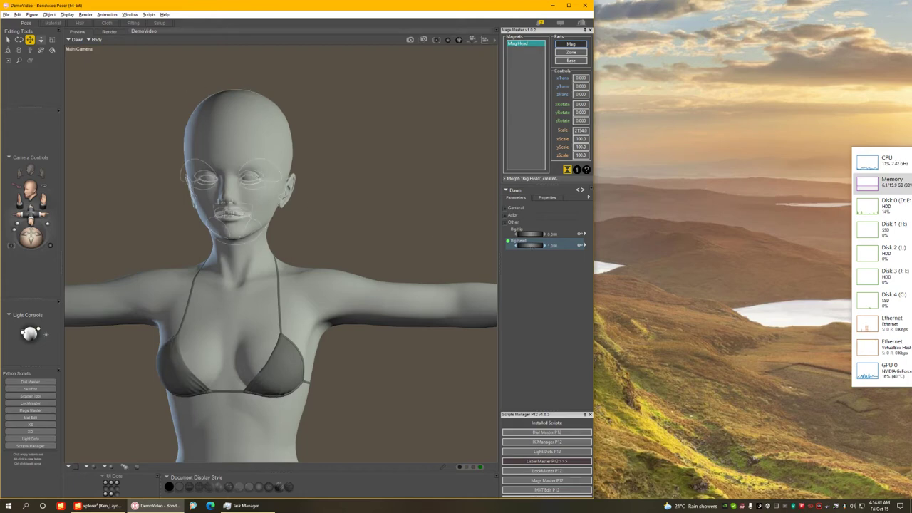
click(223, 142)
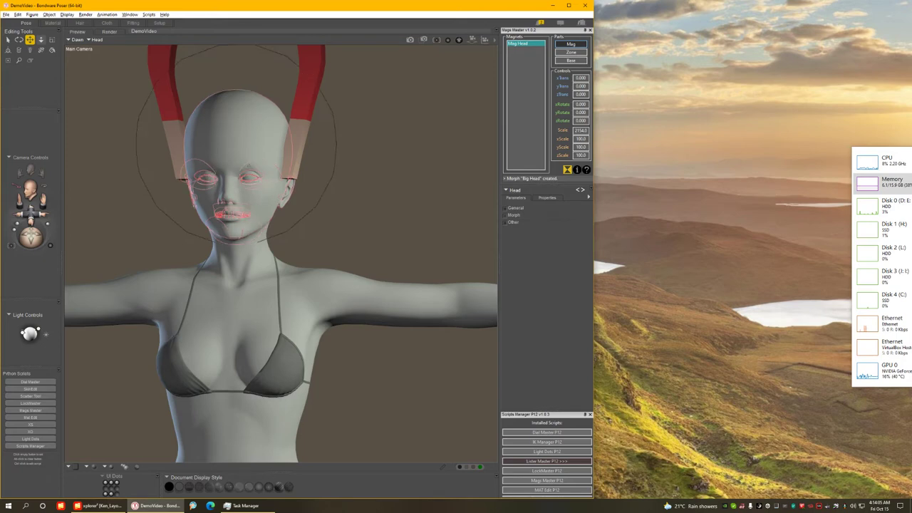
right_drag(256, 164, 223, 167)
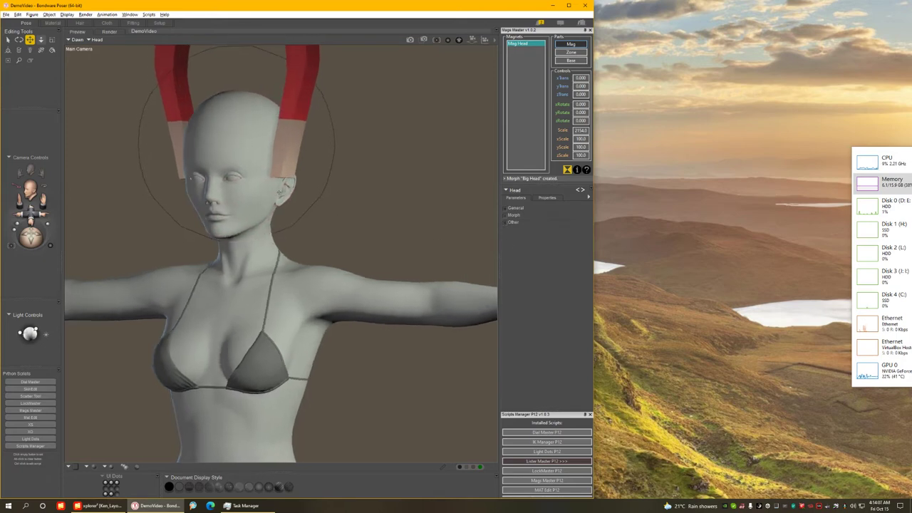
scroll(223, 167, up, 2)
middle_drag(222, 167, 233, 220)
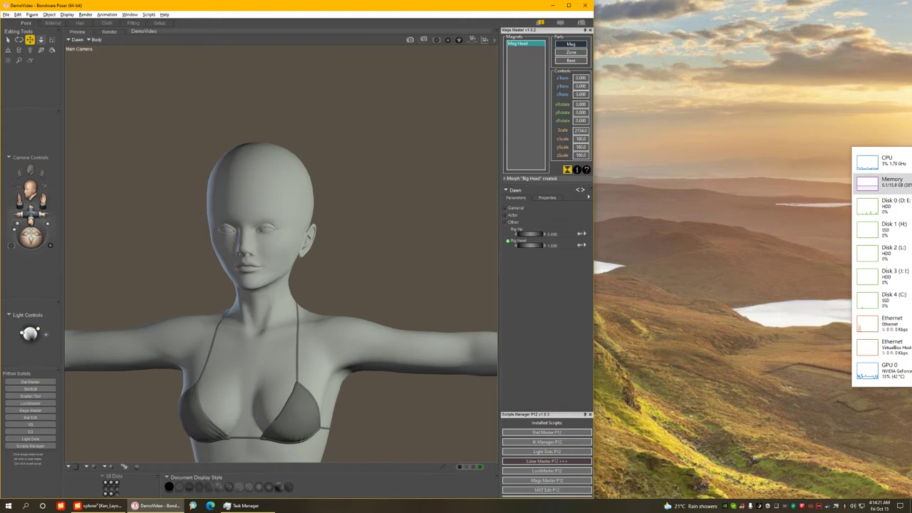
drag(530, 245, 558, 245)
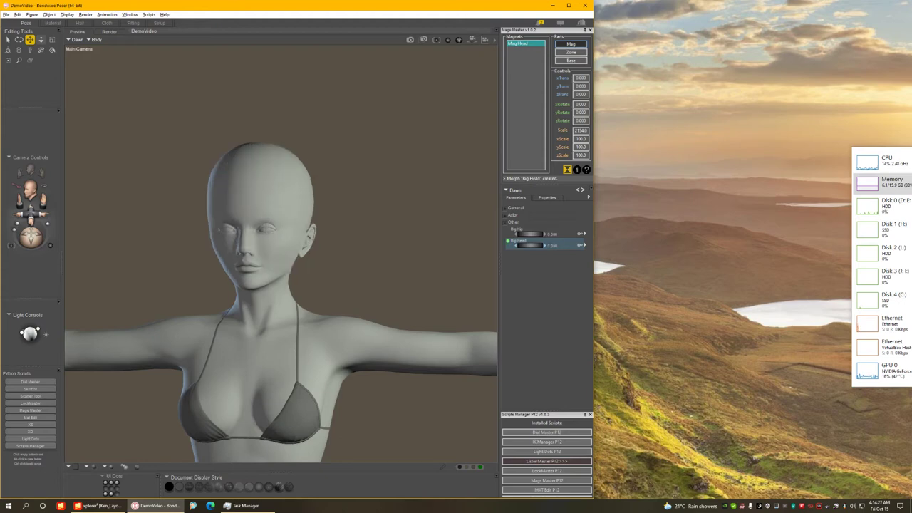
- Delete the head magnet from the magnets list
click(531, 45)
right_click(530, 45)
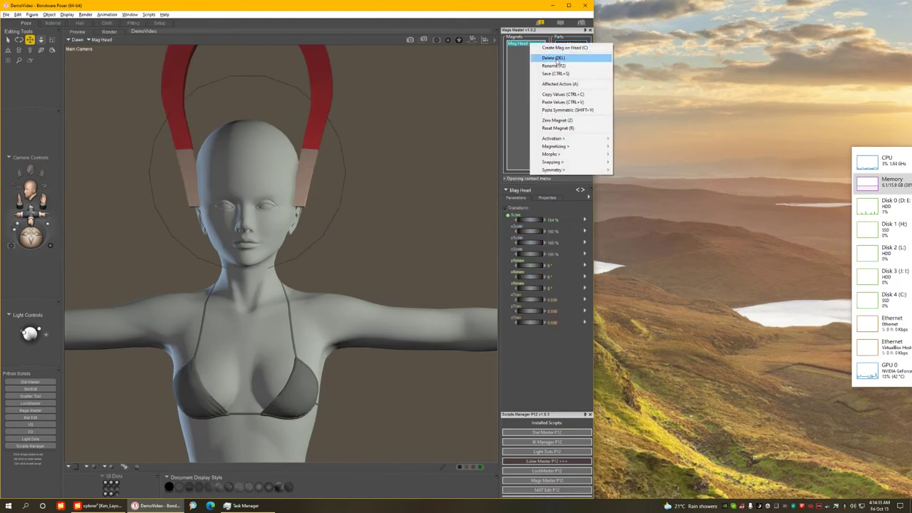
click(557, 59)
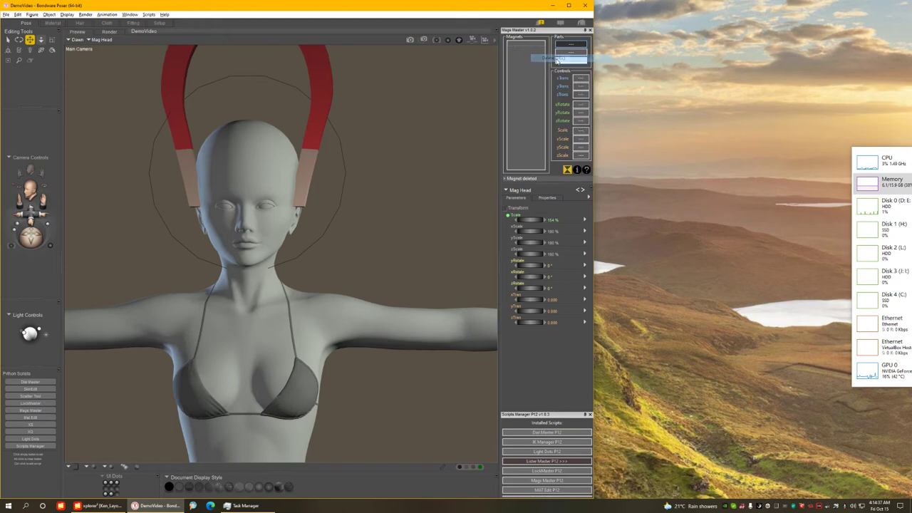
- Reset the Big Head morph on Dawn's body to 0 and view the whole upper figure
scroll(410, 270, down, 4)
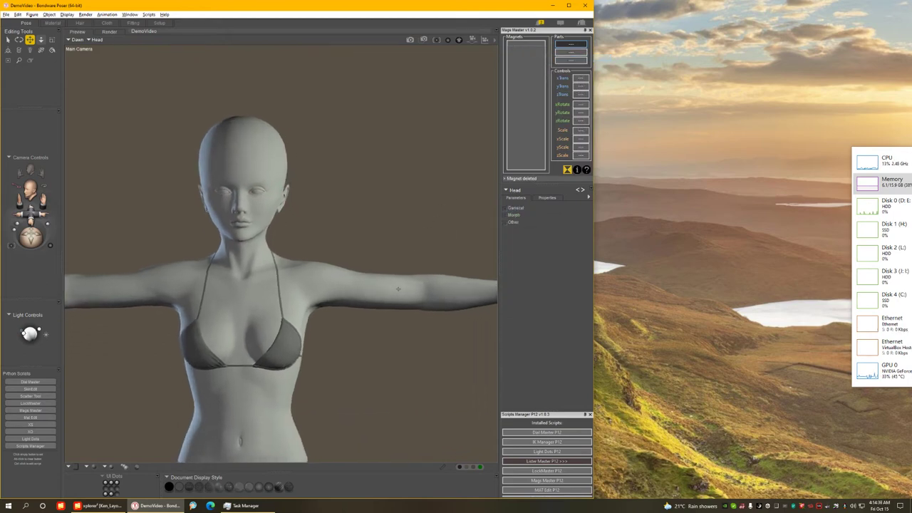
scroll(401, 288, up, 3)
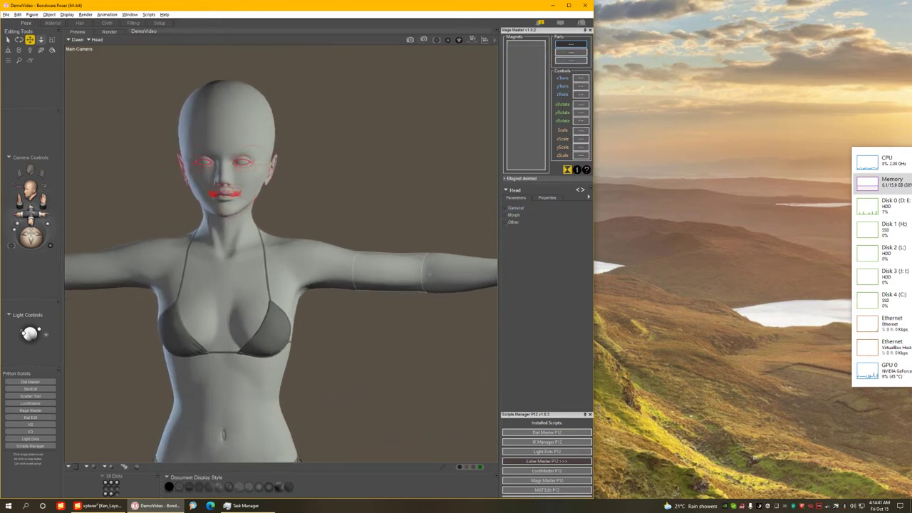
click(308, 264)
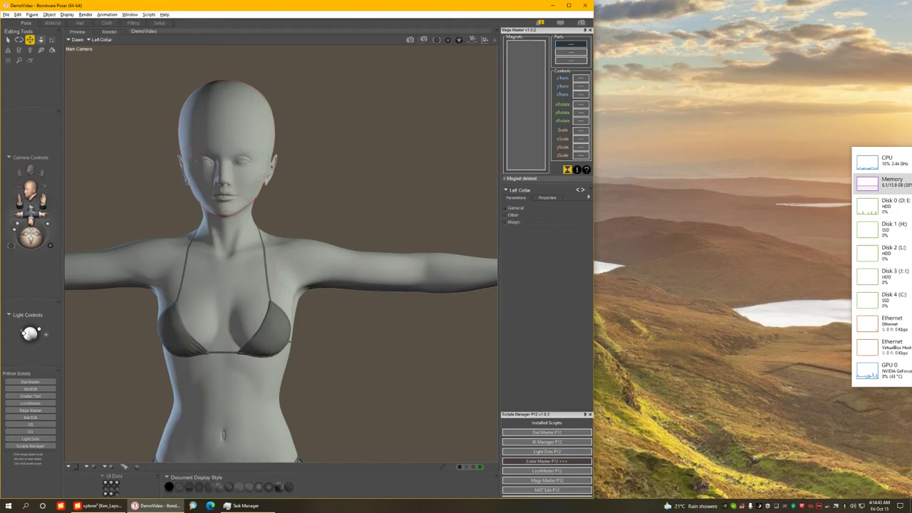
click(378, 318)
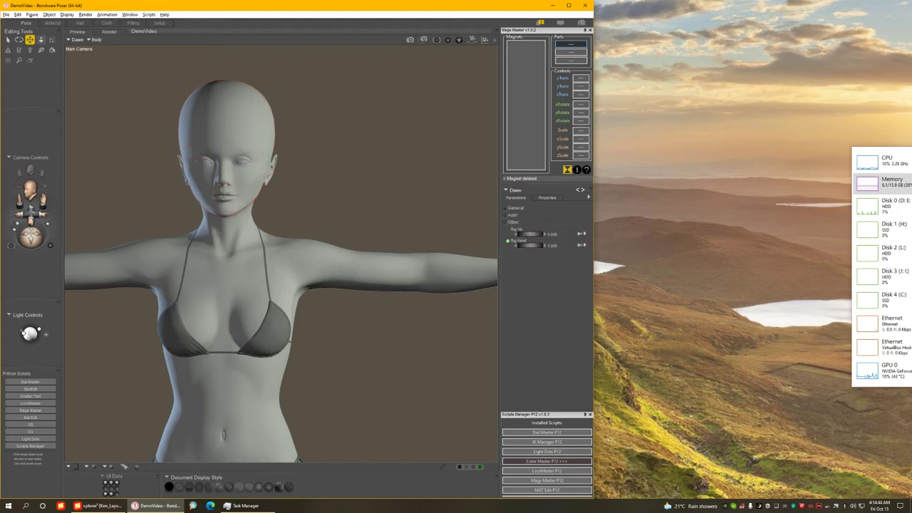
alt+click(532, 245)
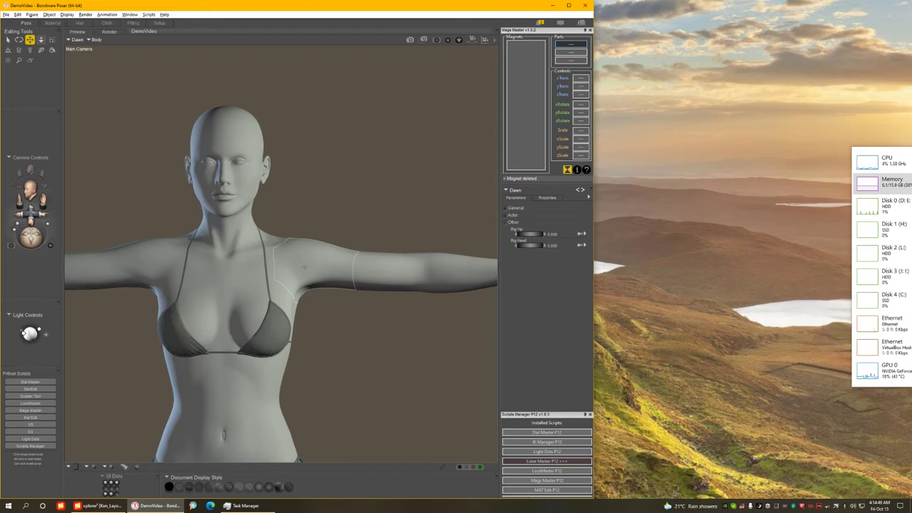
middle_drag(331, 263, 322, 253)
scroll(322, 253, down, 3)
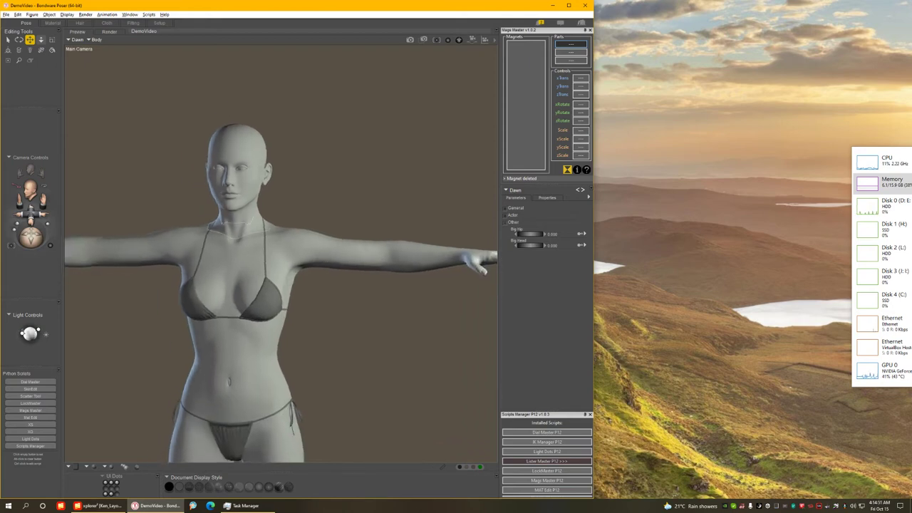
- Create a new magnet on Dawn's left collar
scroll(322, 253, up, 4)
scroll(323, 253, up, 2)
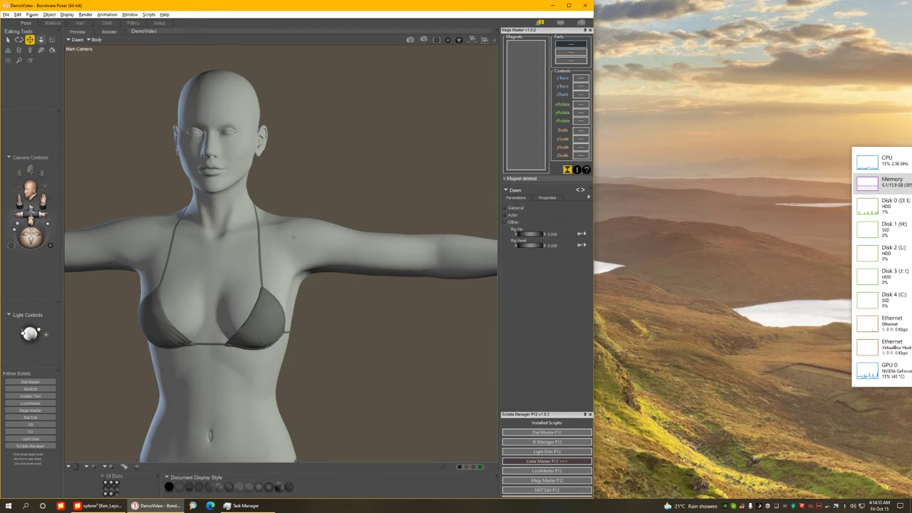
click(314, 236)
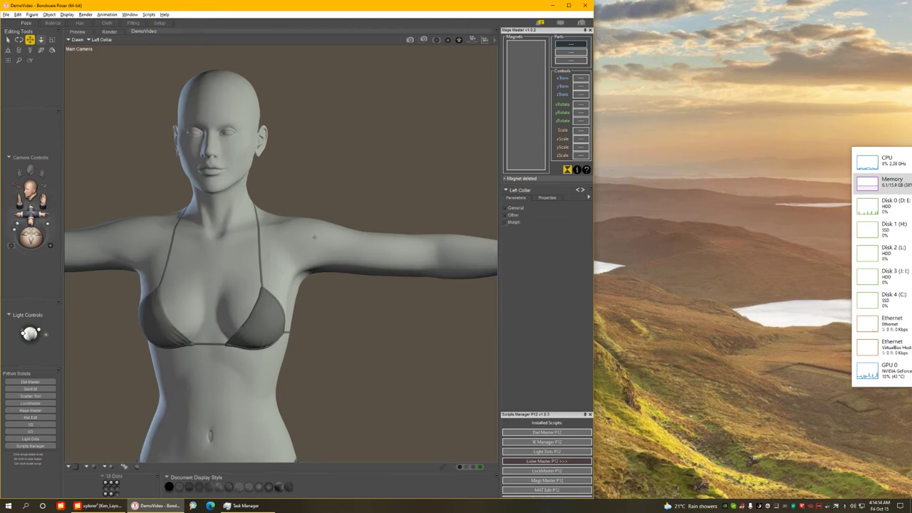
right_click(524, 69)
click(545, 76)
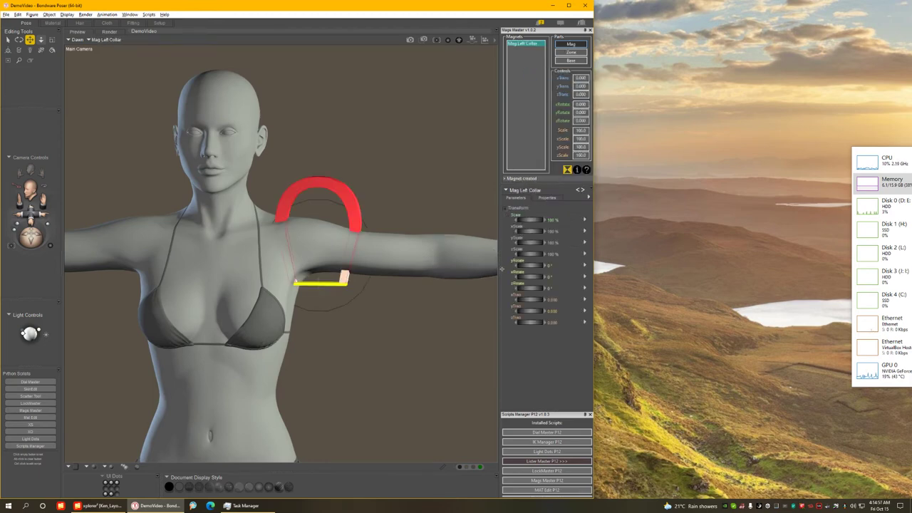
- Snap the left collar magnet's base to the object centre and its zone to the base
right_click(531, 98)
mouse_move(582, 217)
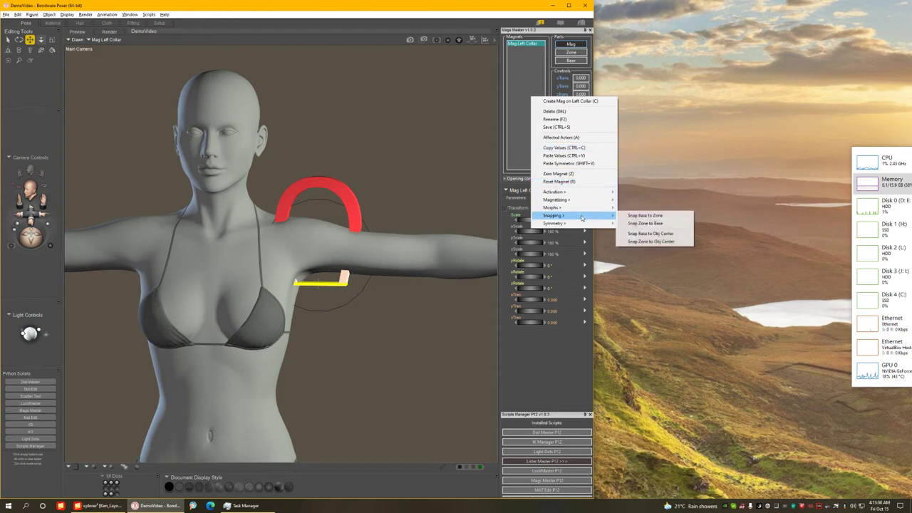
click(651, 234)
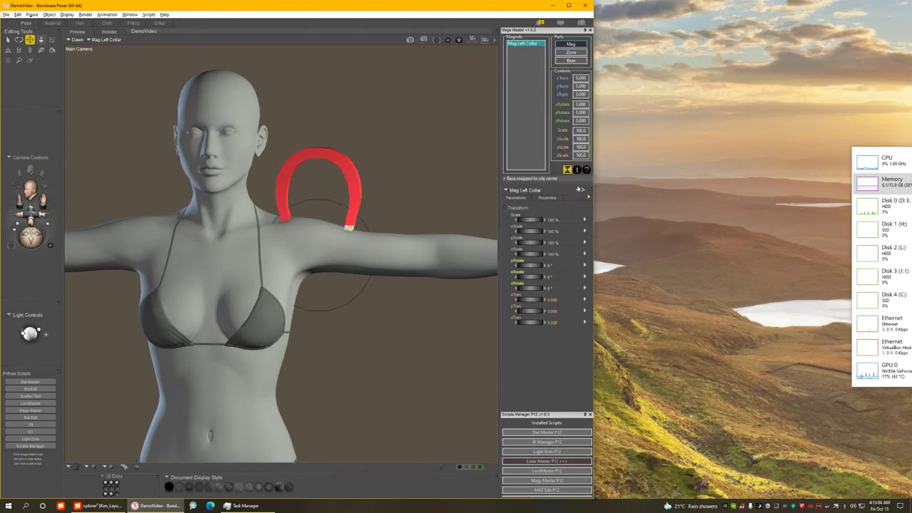
right_click(529, 83)
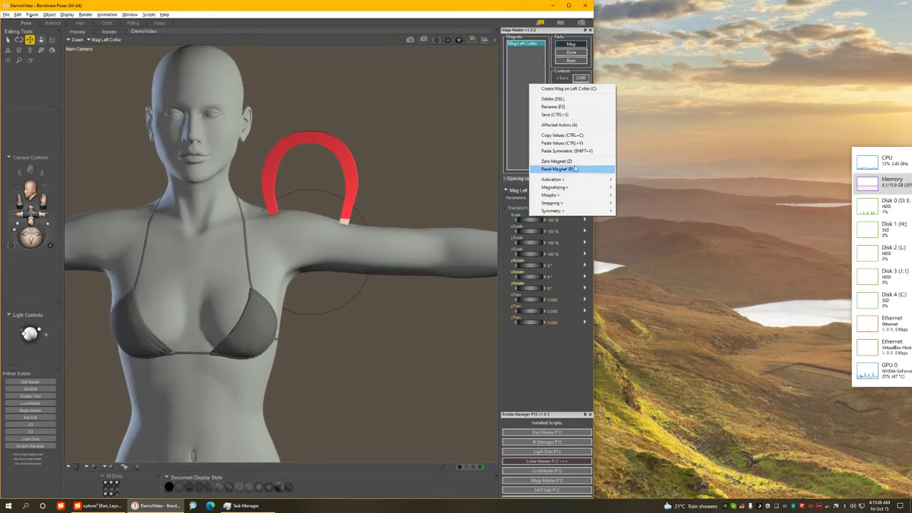
mouse_move(563, 203)
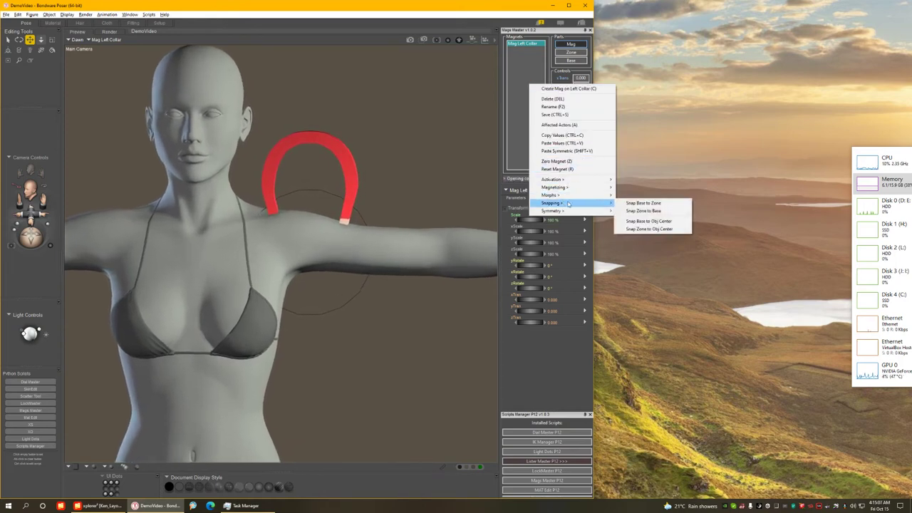
click(639, 212)
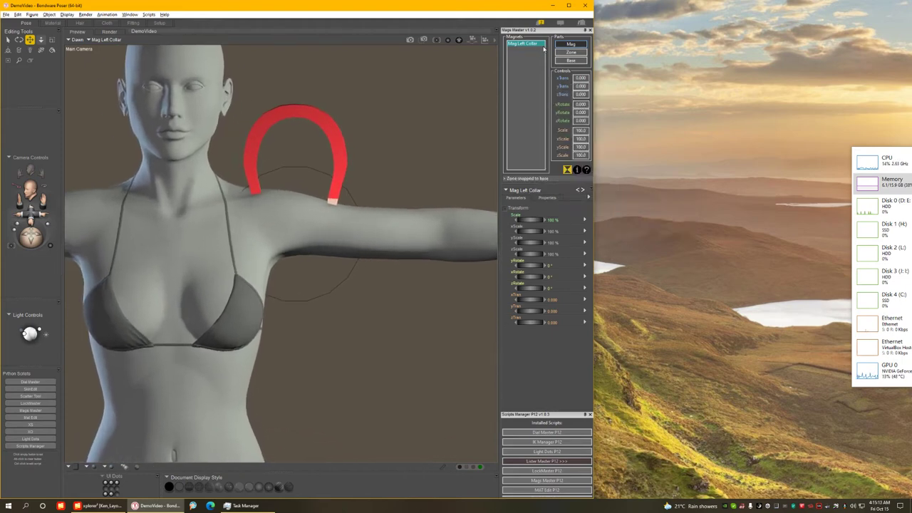
- Set the left collar magnet zone's xTrans to 9.430 and widen the zone to an xScale of 190
click(568, 53)
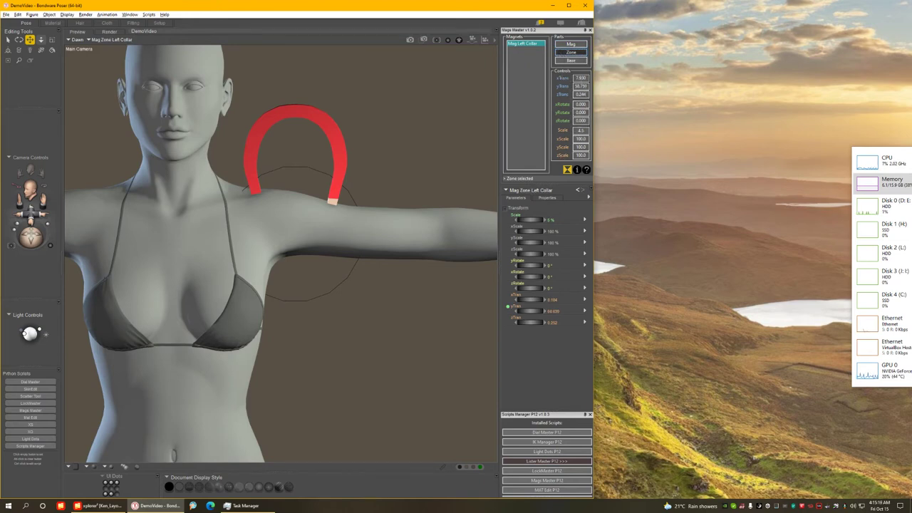
drag(582, 80, 579, 84)
drag(731, 110, 720, 104)
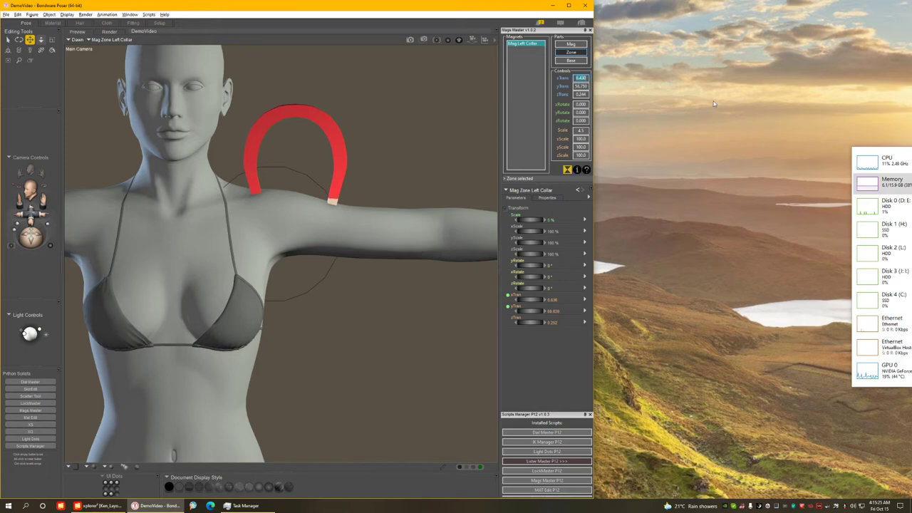
drag(584, 77, 619, 86)
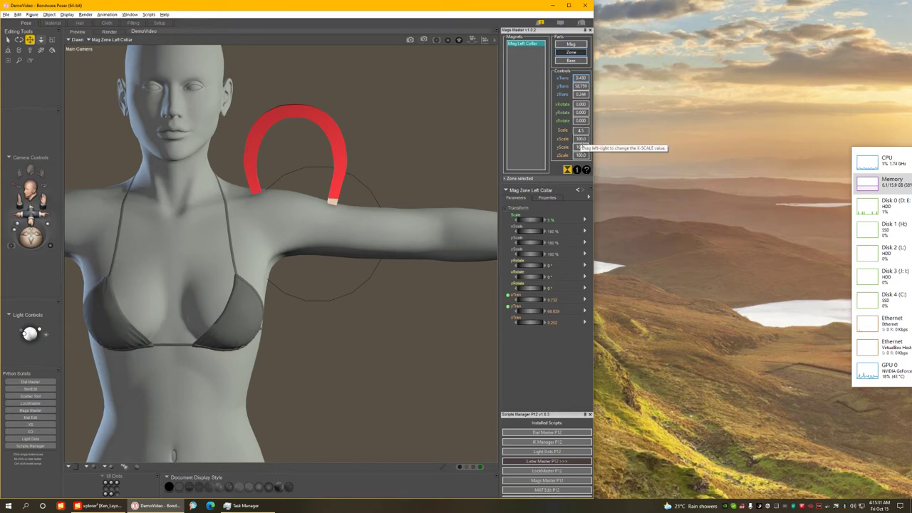
drag(581, 139, 621, 146)
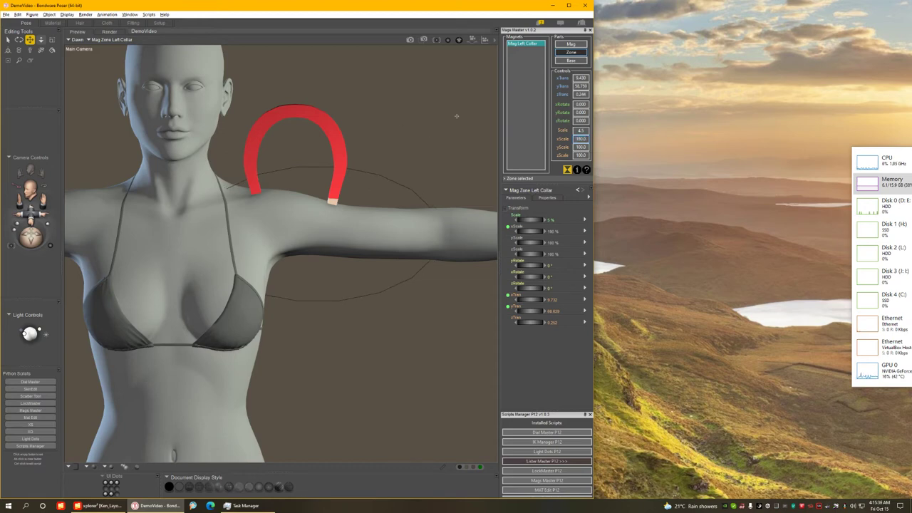
- Enlarge the left collar magnet itself to a yScale of 170
click(576, 46)
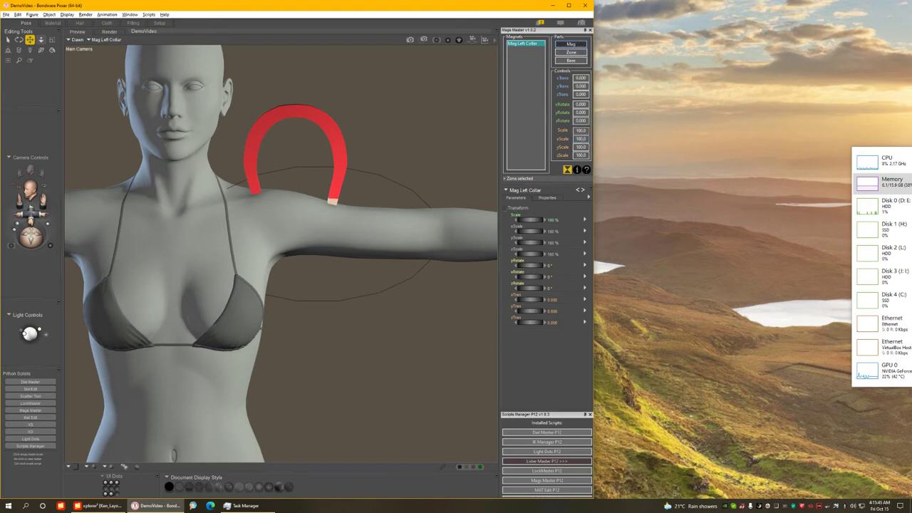
drag(580, 148, 585, 148)
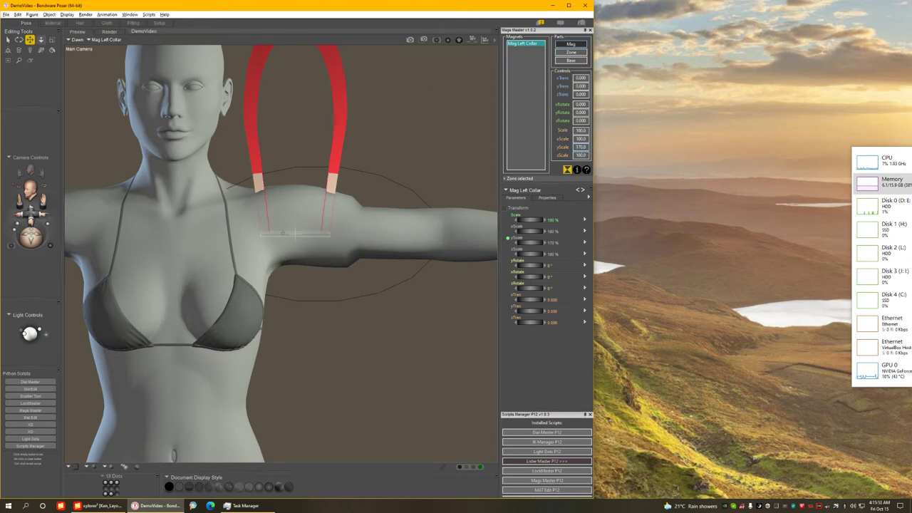
- Edit the left collar magnet's affected actors to include the left shoulder, left forearm and chest2
right_click(527, 44)
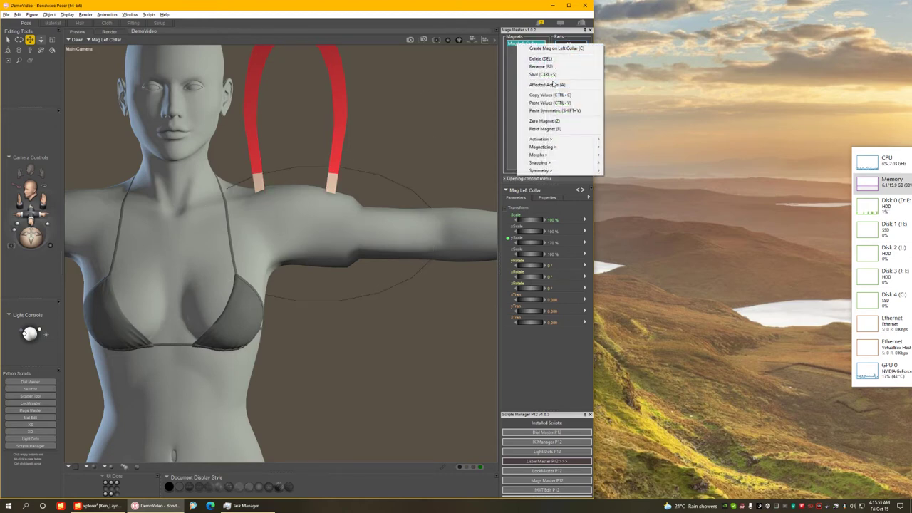
click(551, 85)
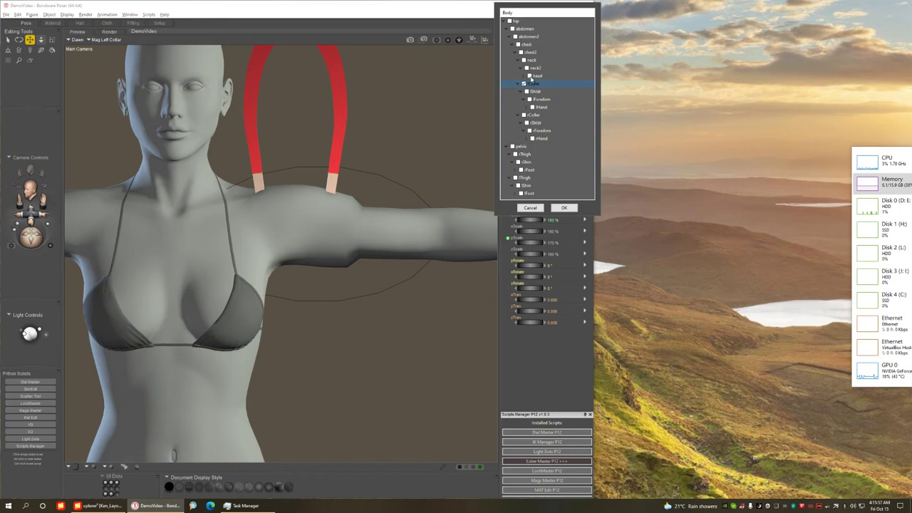
click(528, 92)
click(530, 100)
click(524, 84)
click(521, 52)
click(564, 209)
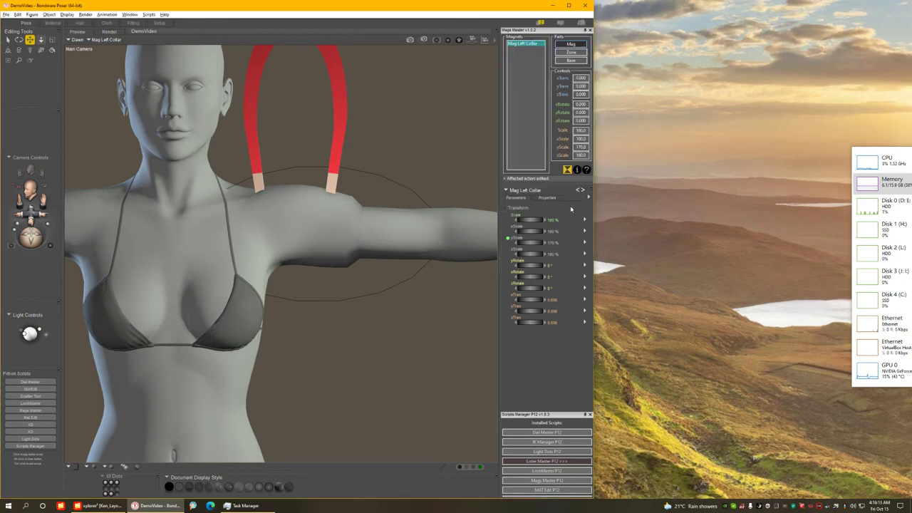
- Set the left collar magnet's zScale to 160 and inspect the thickened shoulder from the side and front
scroll(455, 278, down, 4)
middle_drag(438, 295, 237, 240)
scroll(380, 254, up, 2)
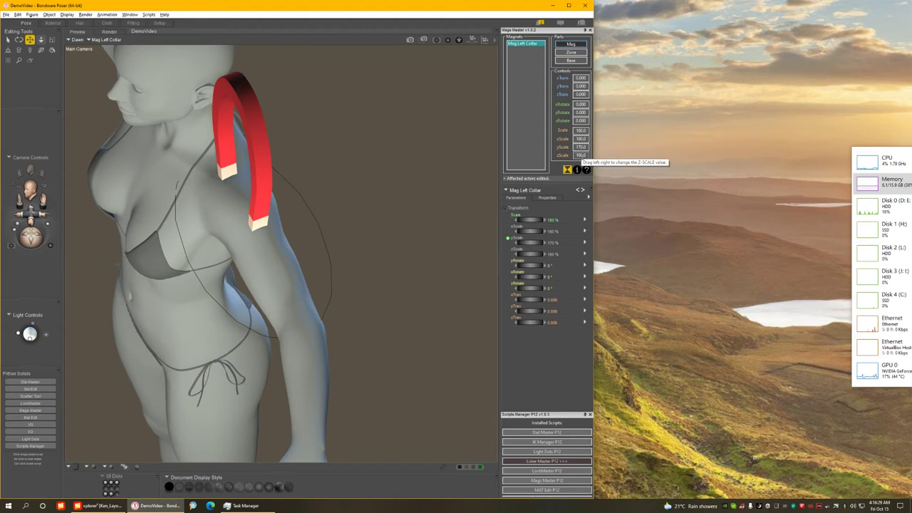
mouse_move(582, 156)
mouse_down()
mouse_move(591, 158)
mouse_move(583, 156)
mouse_up()
middle_drag(400, 167, 383, 183)
middle_drag(495, 53, 520, 56)
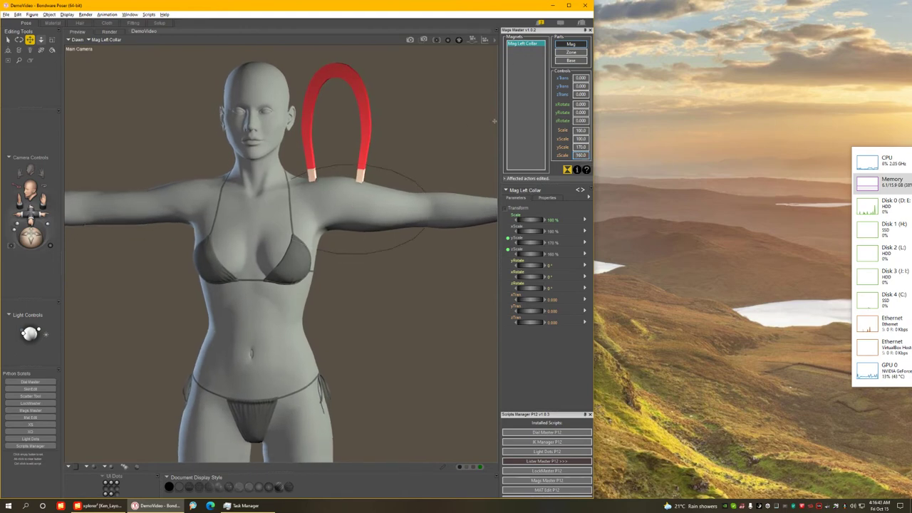
- Create a symmetric copy of the left collar magnet on the right collar
right_click(523, 45)
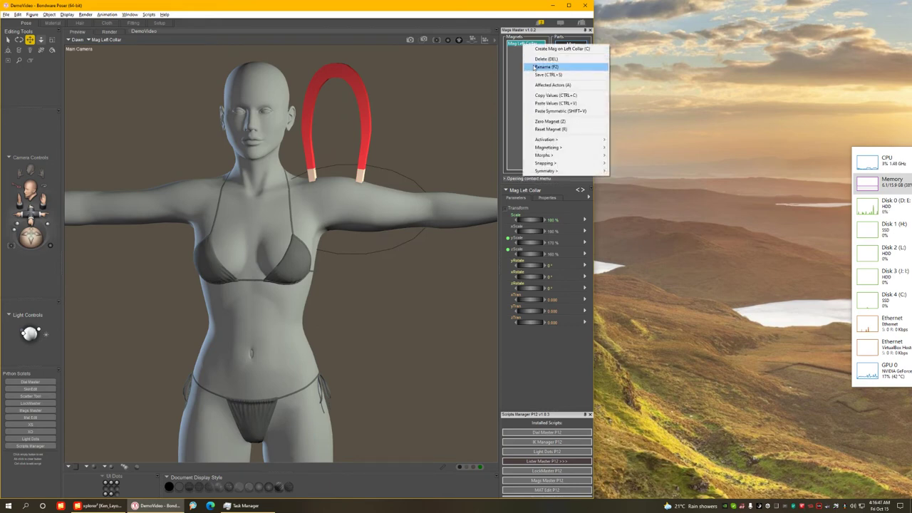
mouse_move(556, 171)
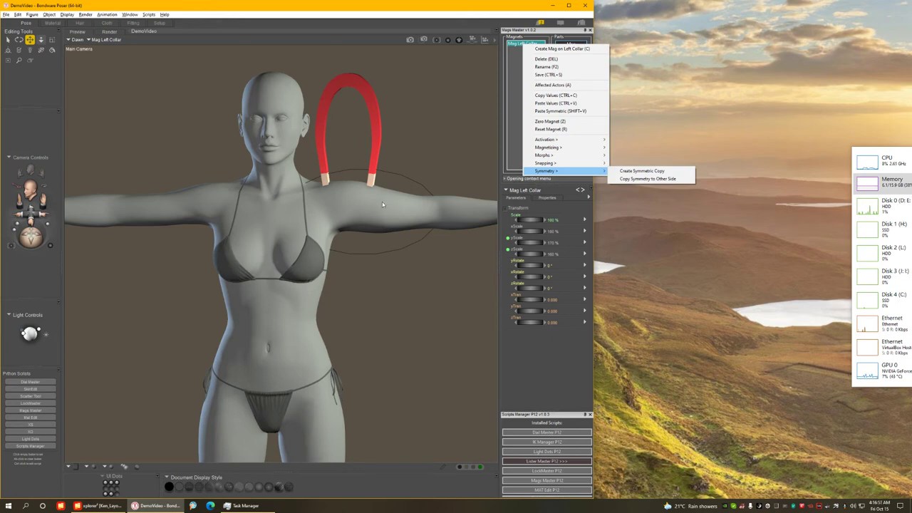
click(645, 172)
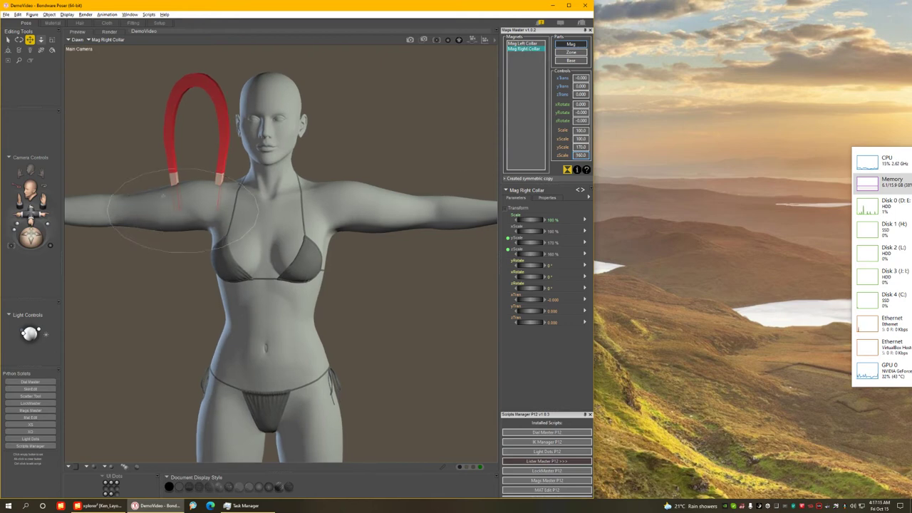
middle_drag(160, 196, 145, 196)
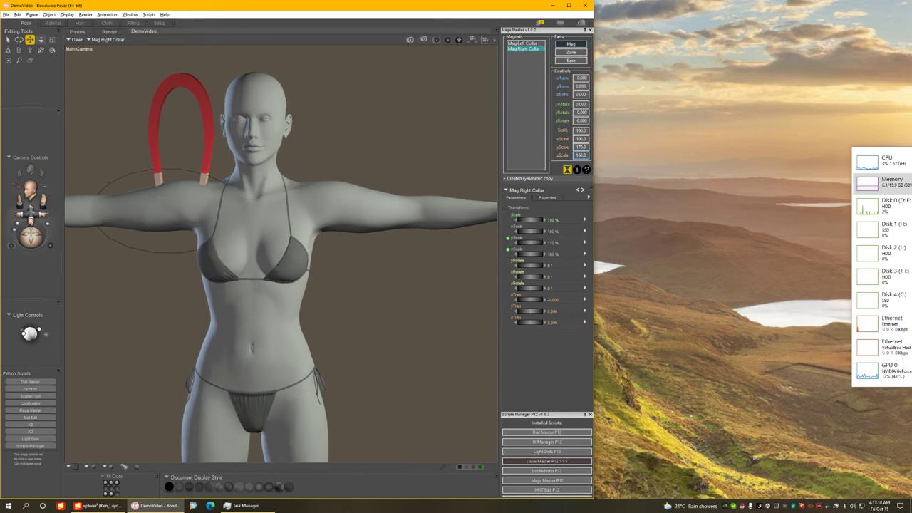
- Zero the right collar magnet's values and reset the magnet to its default placement
right_click(522, 50)
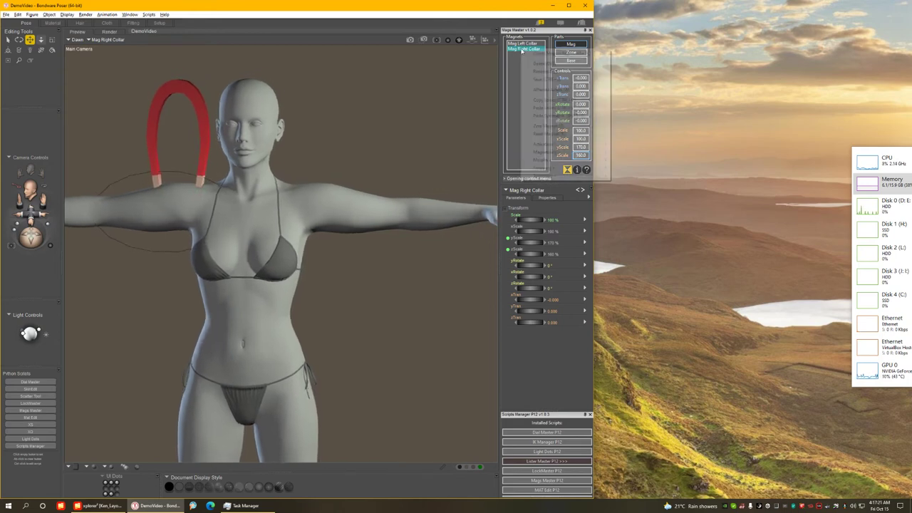
mouse_move(562, 146)
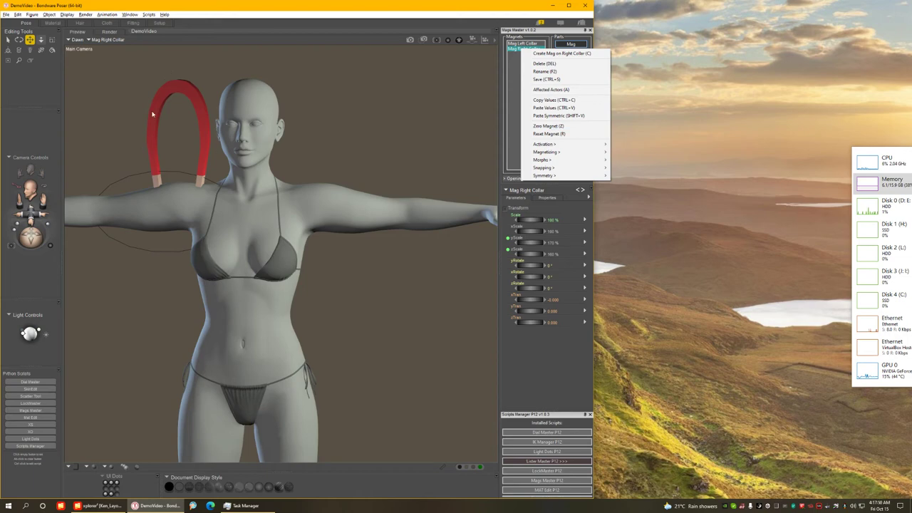
click(555, 126)
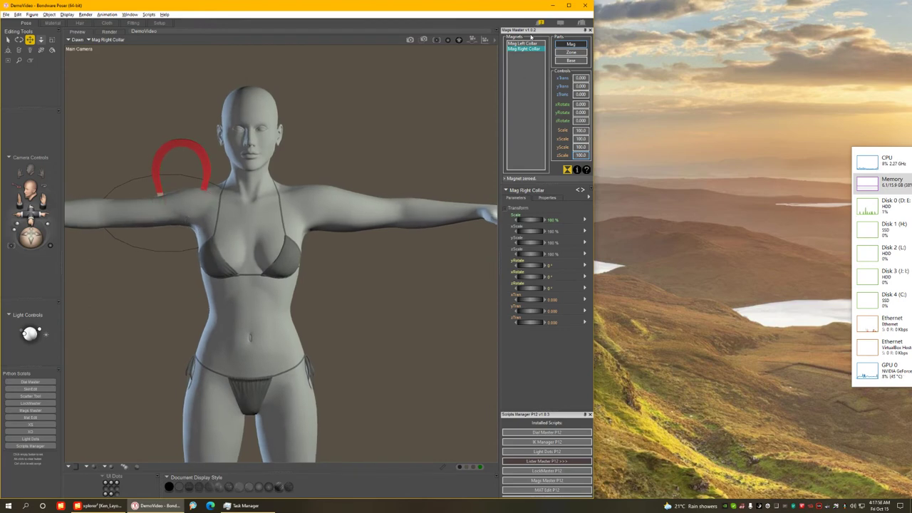
right_click(528, 51)
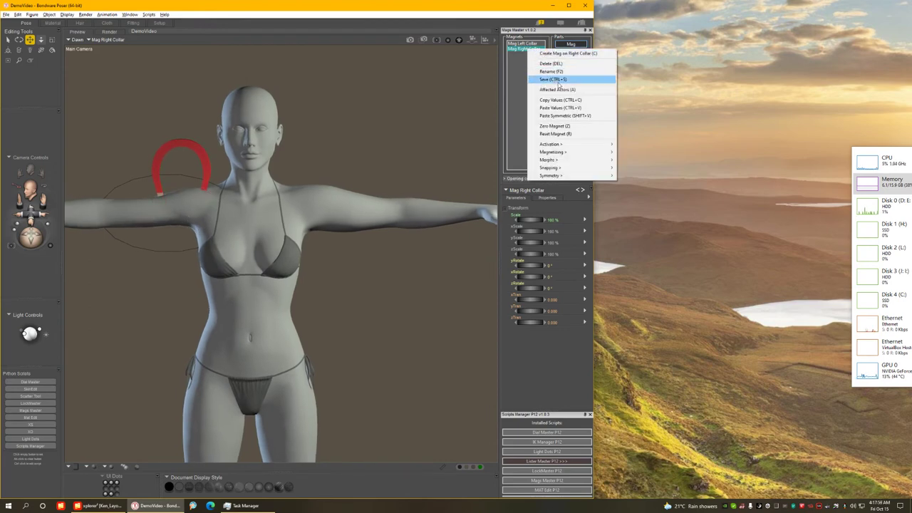
click(555, 135)
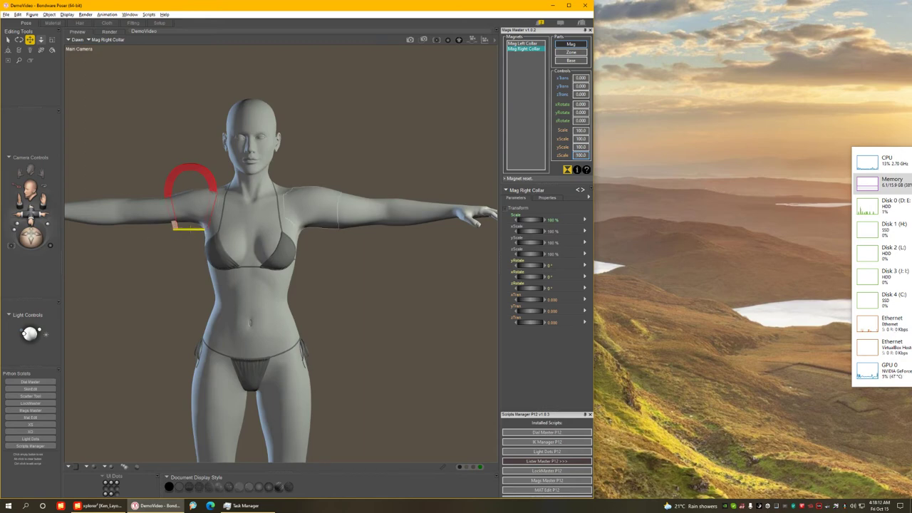
- Copy the left collar magnet's symmetry to the other side and select the right collar magnet to check both shoulders
click(520, 44)
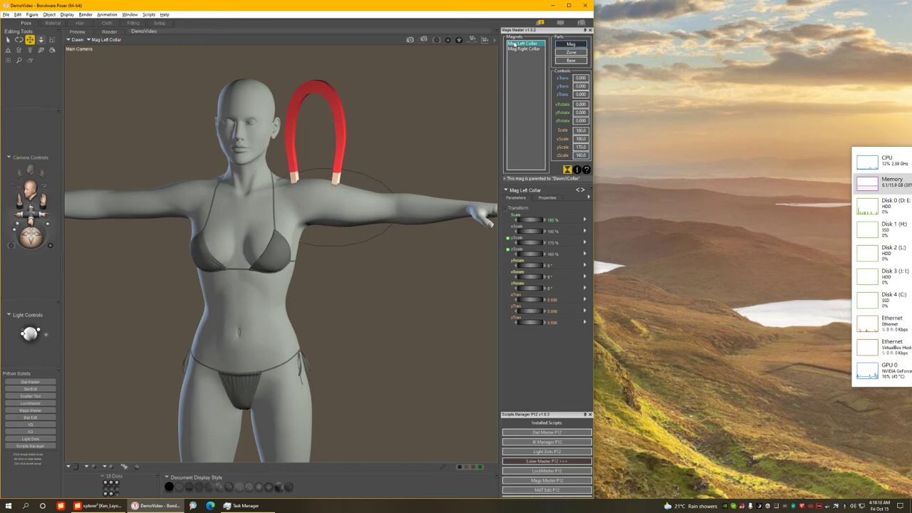
right_click(513, 45)
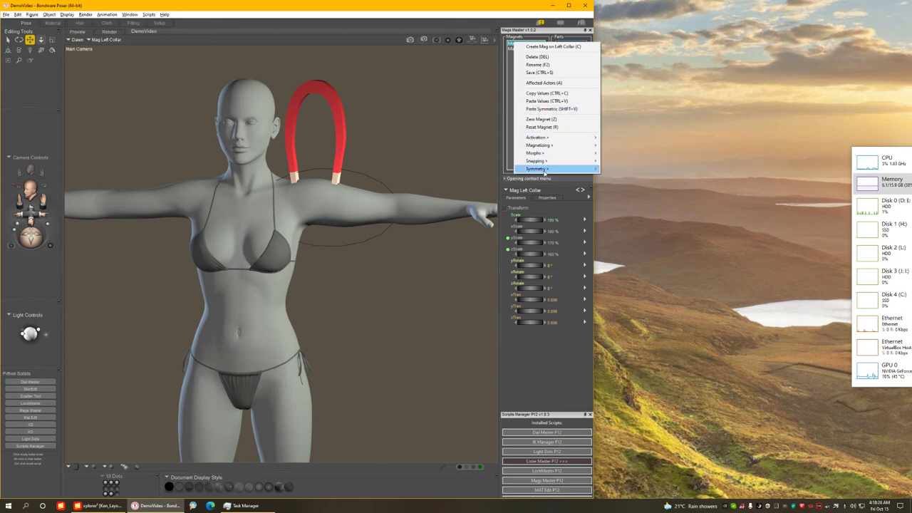
mouse_move(554, 171)
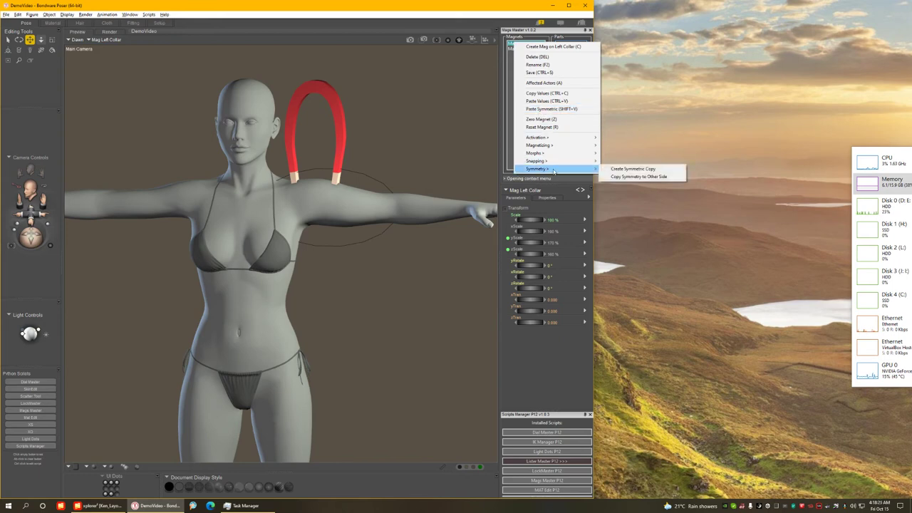
click(648, 178)
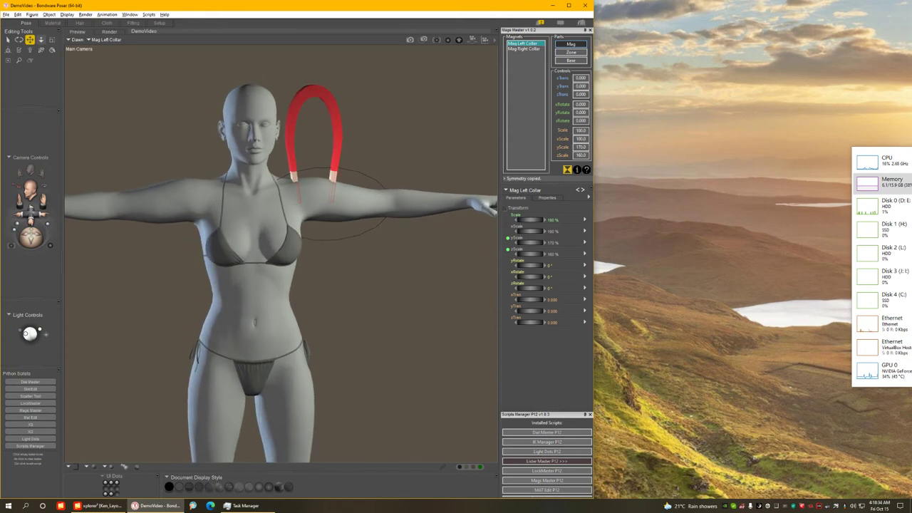
click(523, 48)
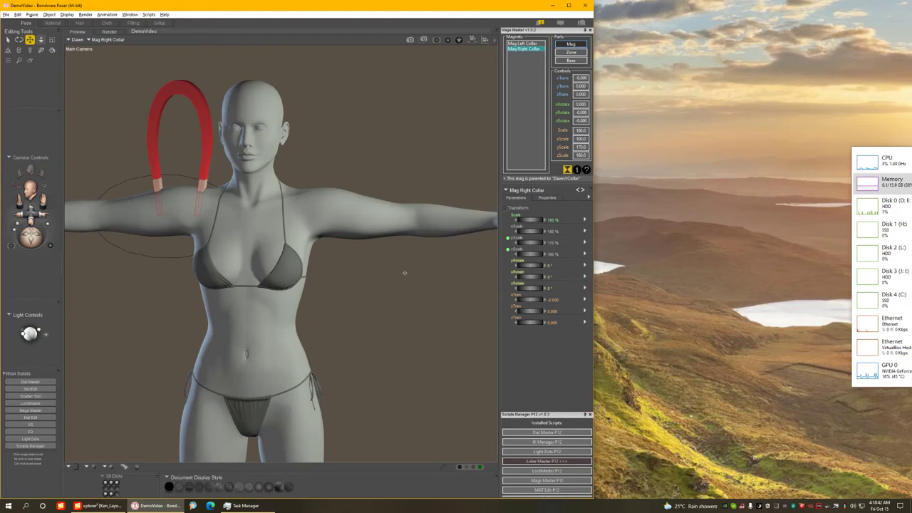
scroll(403, 275, down, 2)
middle_drag(391, 279, 371, 279)
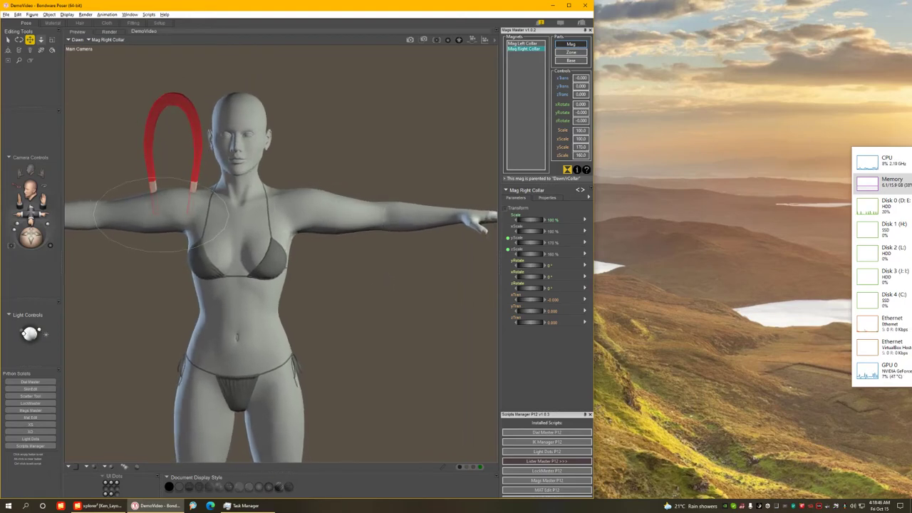
scroll(446, 201, up, 2)
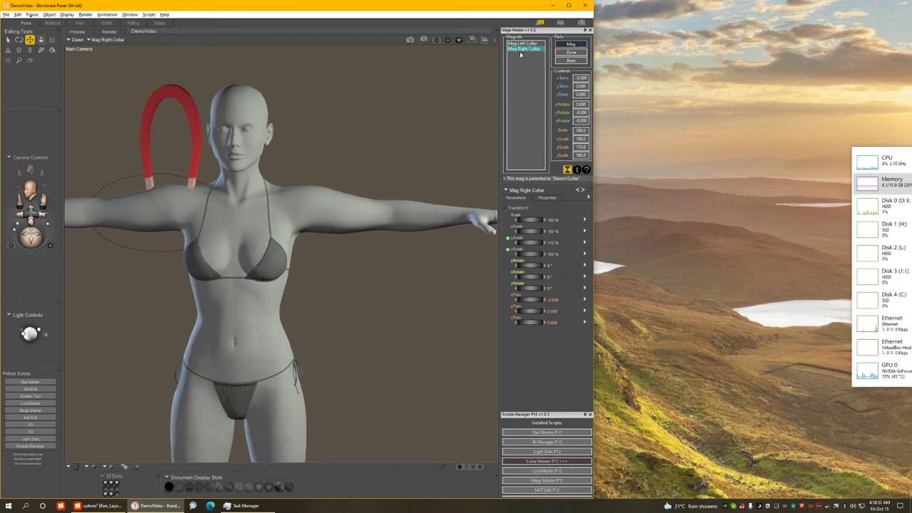
- Rename the right collar magnet as Right Collar2
click(533, 45)
click(522, 49)
click(526, 45)
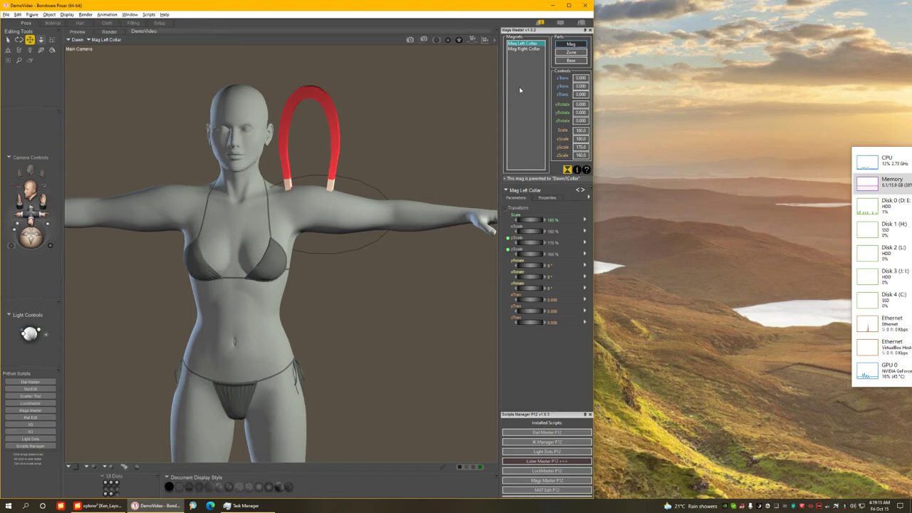
click(532, 49)
right_click(534, 48)
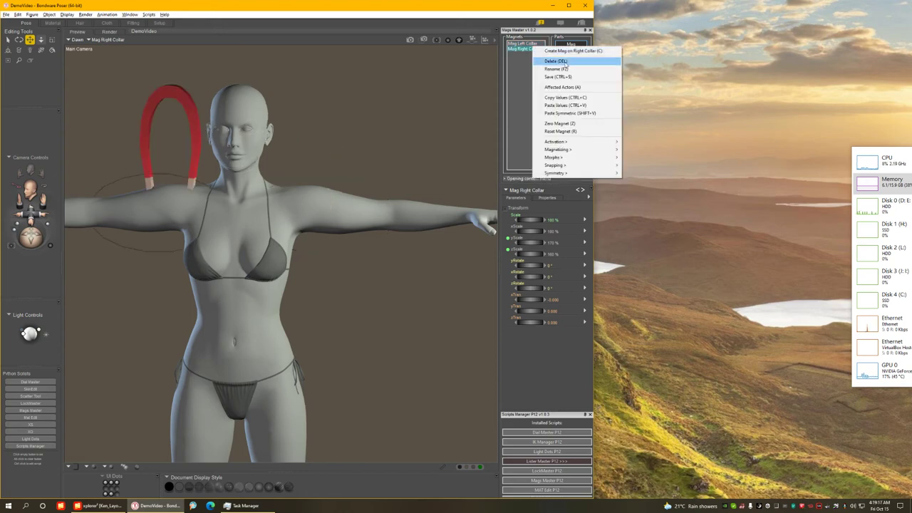
click(557, 69)
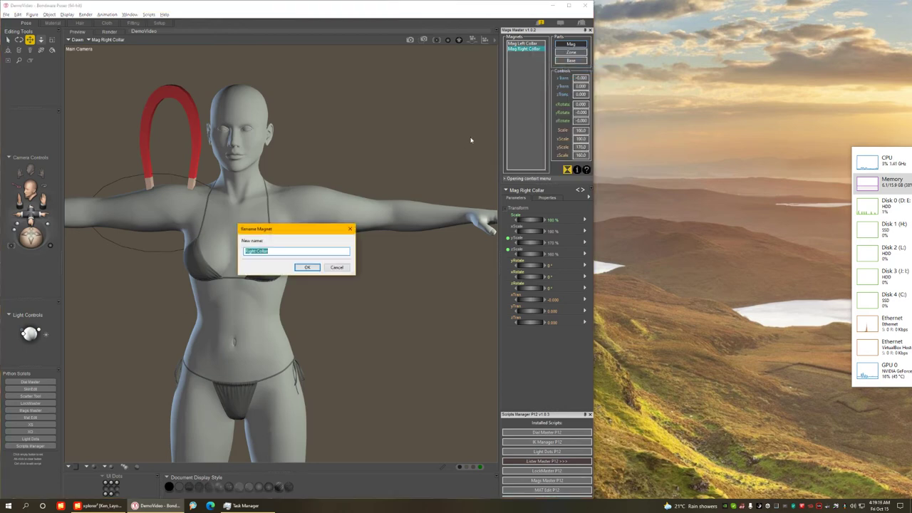
key(End)
text(2)
key(Return)
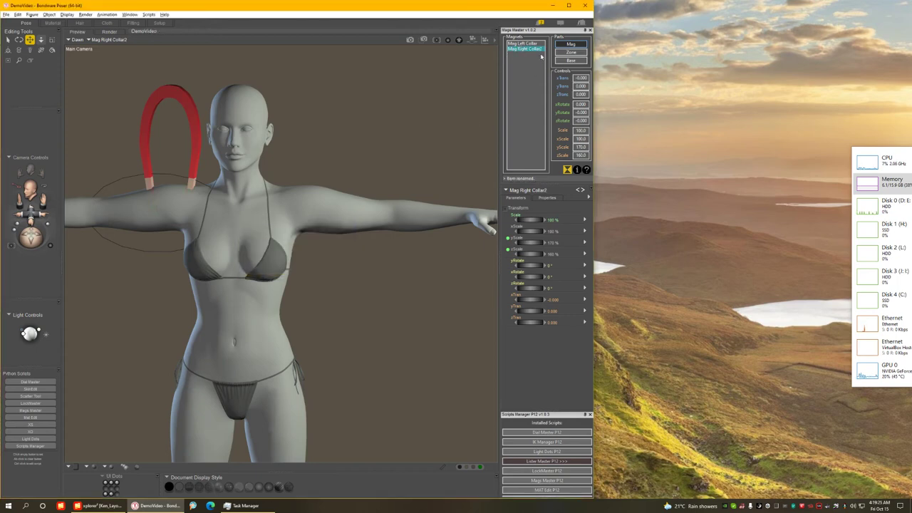
- Reset the renamed right collar magnet to its default placement
click(524, 44)
right_click(557, 96)
mouse_move(579, 222)
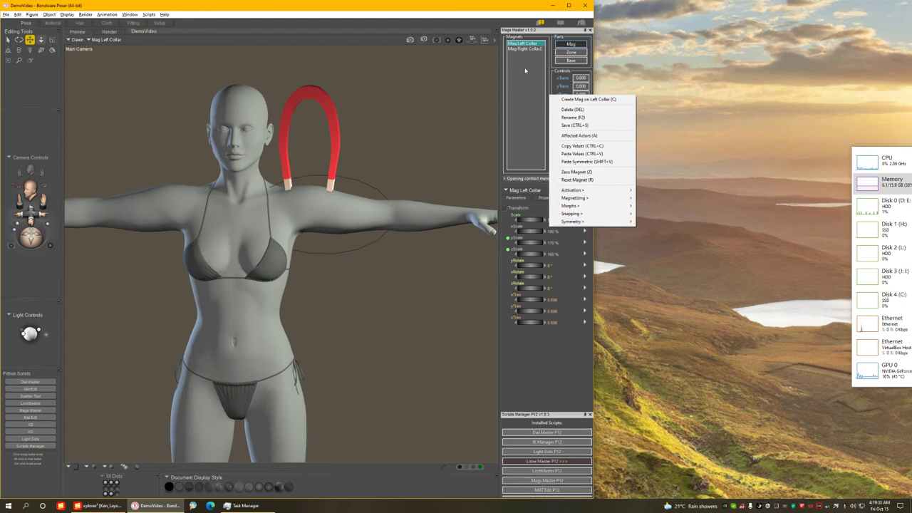
click(536, 48)
right_click(542, 50)
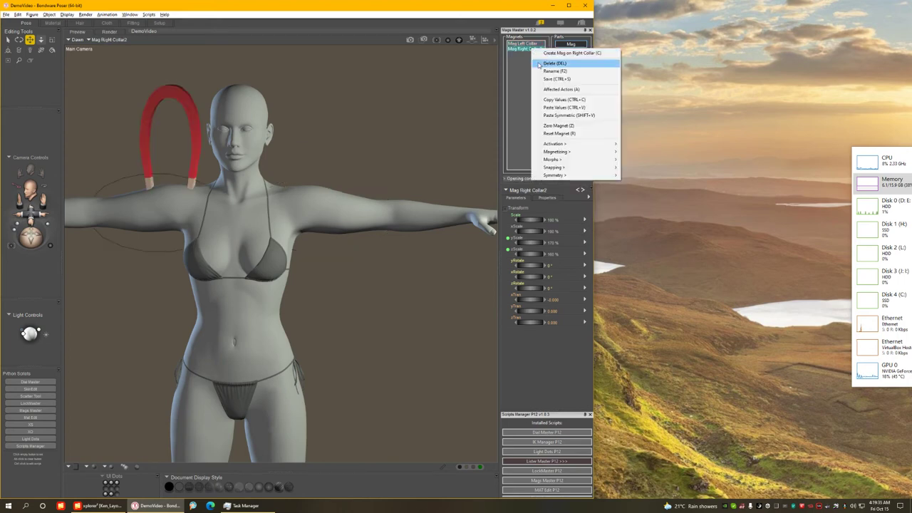
click(560, 134)
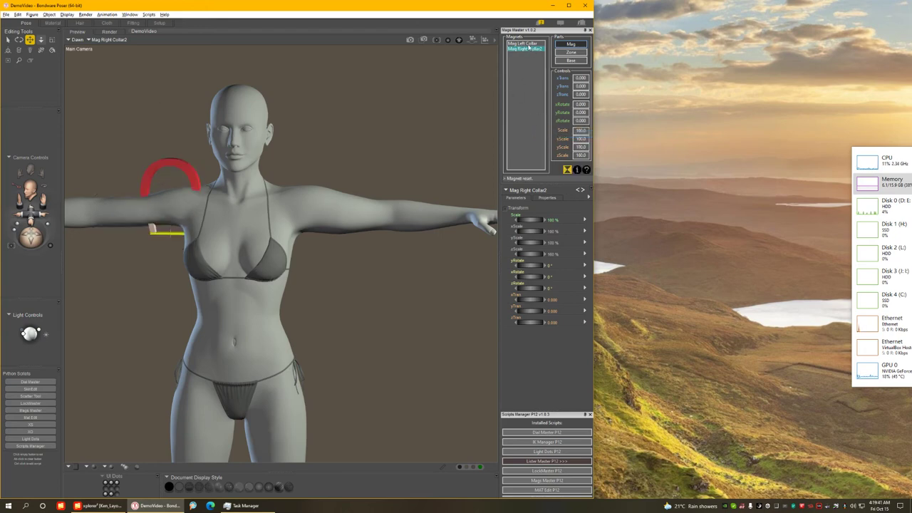
- Copy the left collar magnet's values and paste them symmetrically onto the right collar magnet
click(528, 43)
right_click(531, 44)
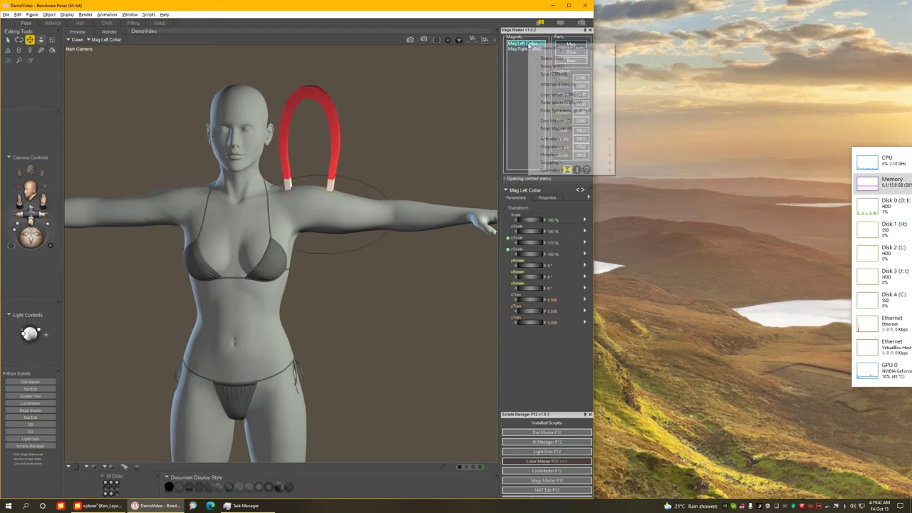
click(547, 95)
click(528, 49)
right_click(528, 51)
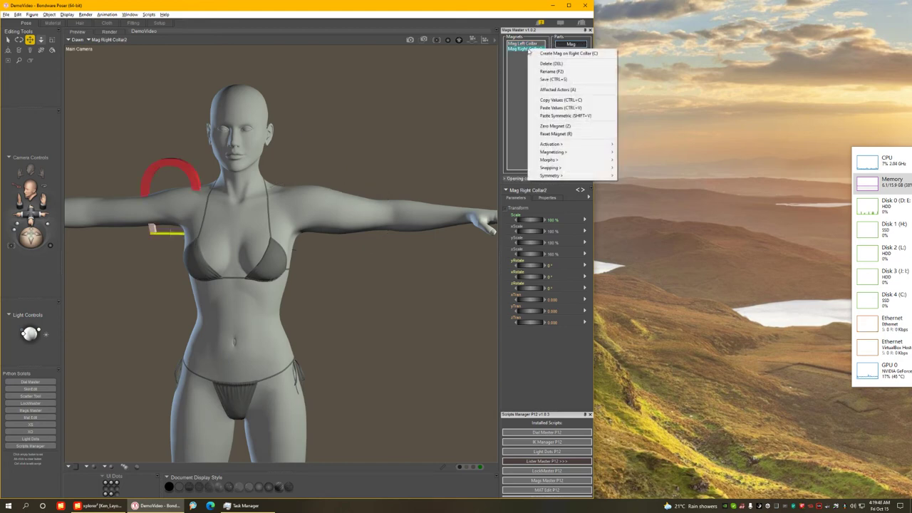
click(565, 116)
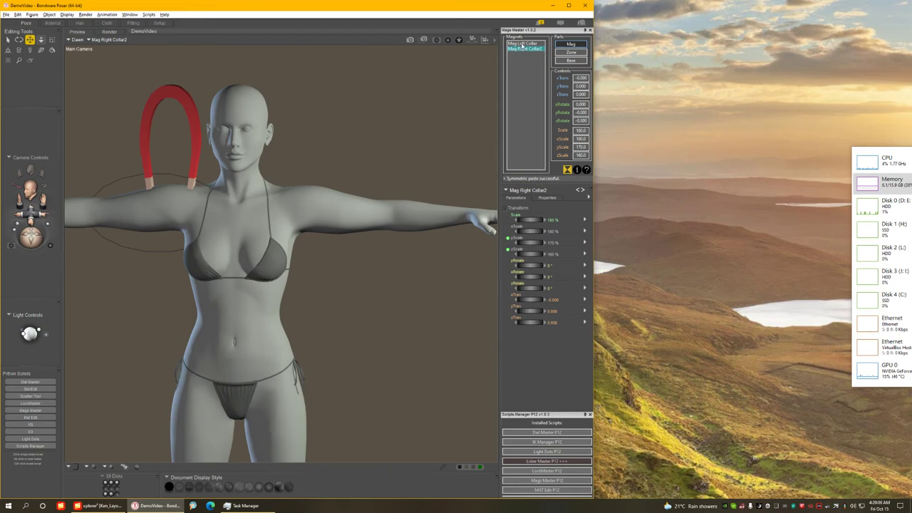
- Copy the right collar magnet's values, and reset the left collar magnet to its default placement
right_click(527, 49)
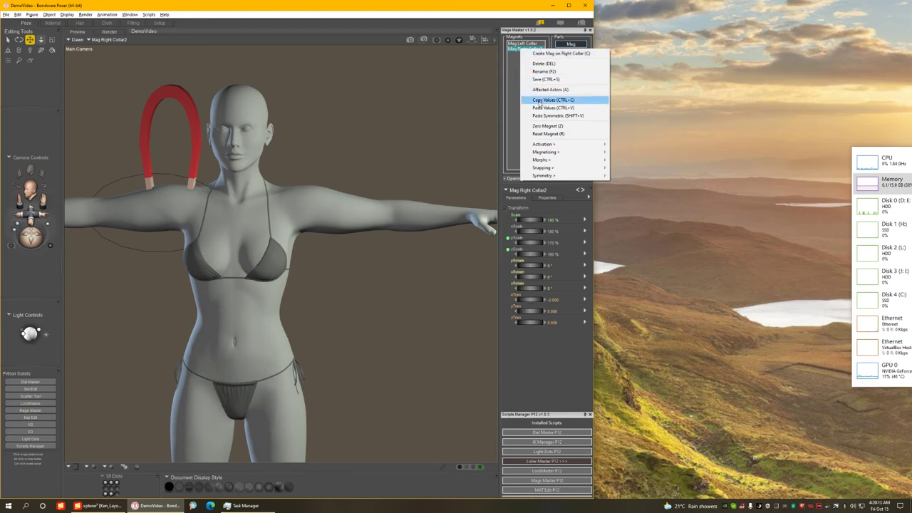
click(542, 102)
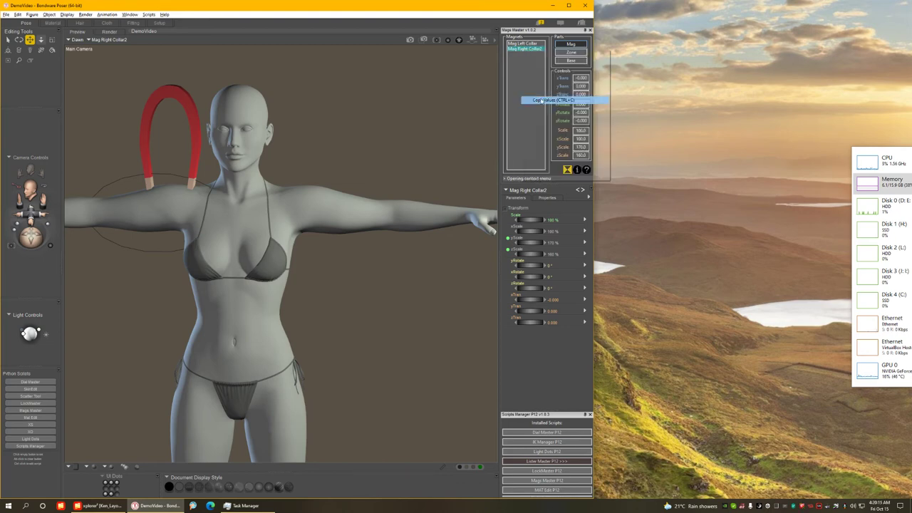
click(517, 43)
right_click(518, 44)
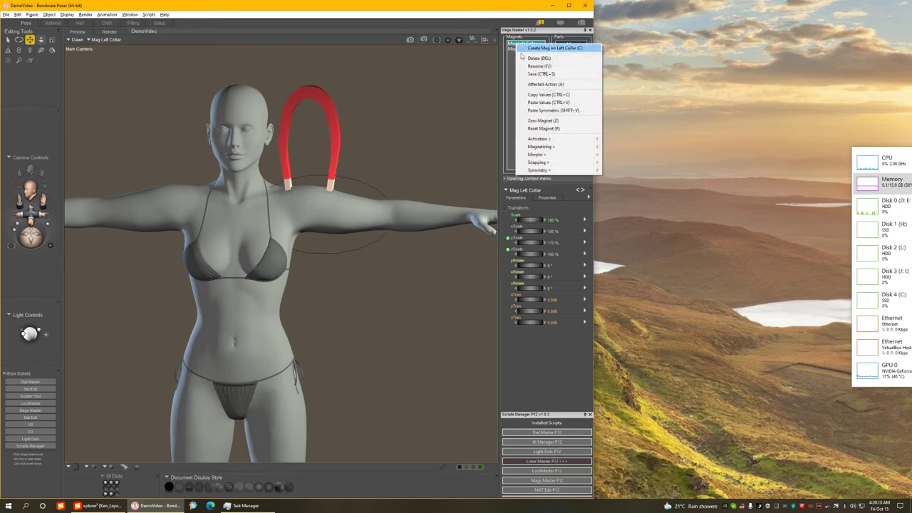
click(543, 129)
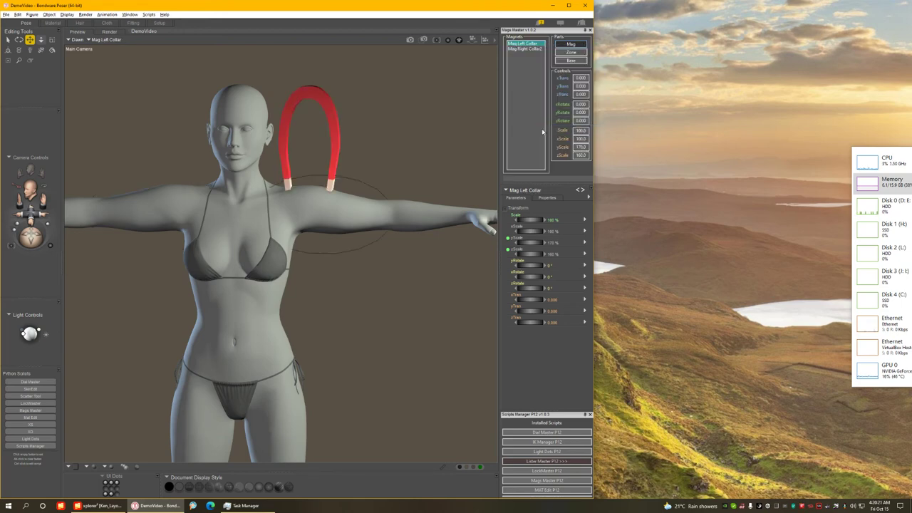
- Compare the two collar magnets and paste the copied values symmetrically onto the left collar magnet
click(525, 49)
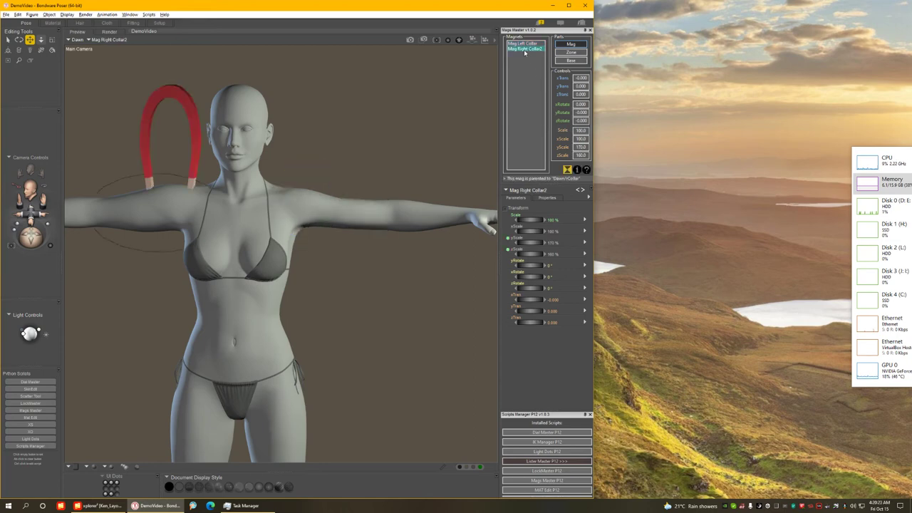
click(525, 43)
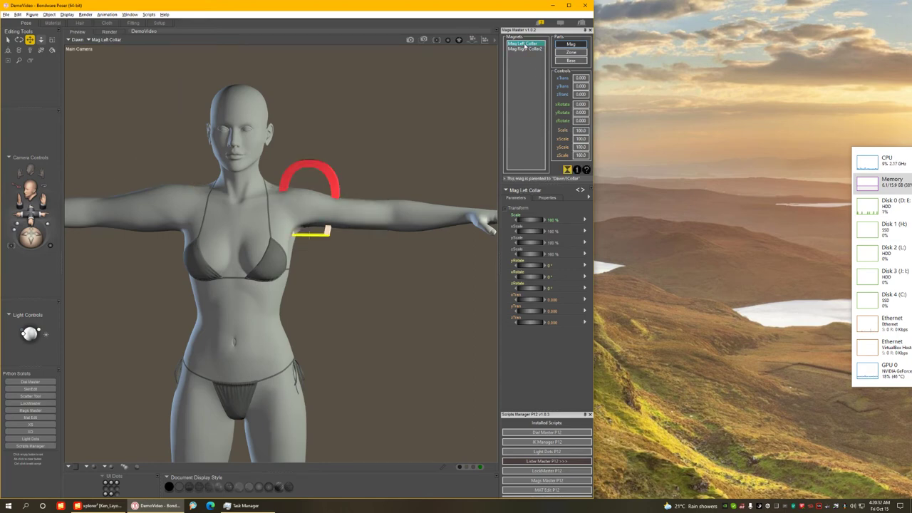
right_click(524, 46)
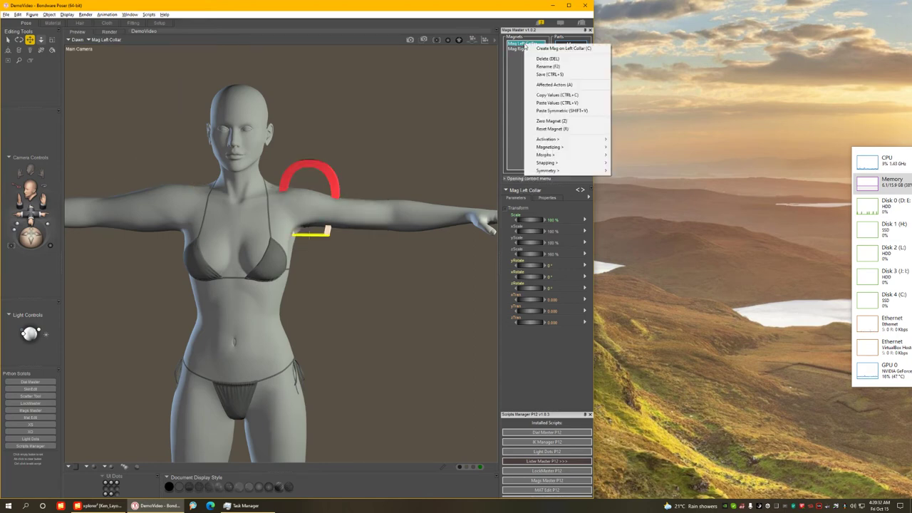
click(563, 111)
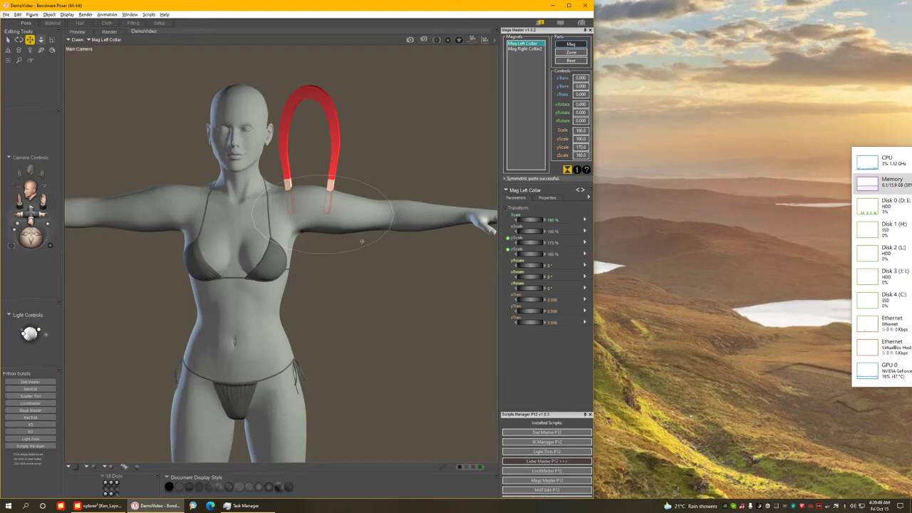
click(518, 44)
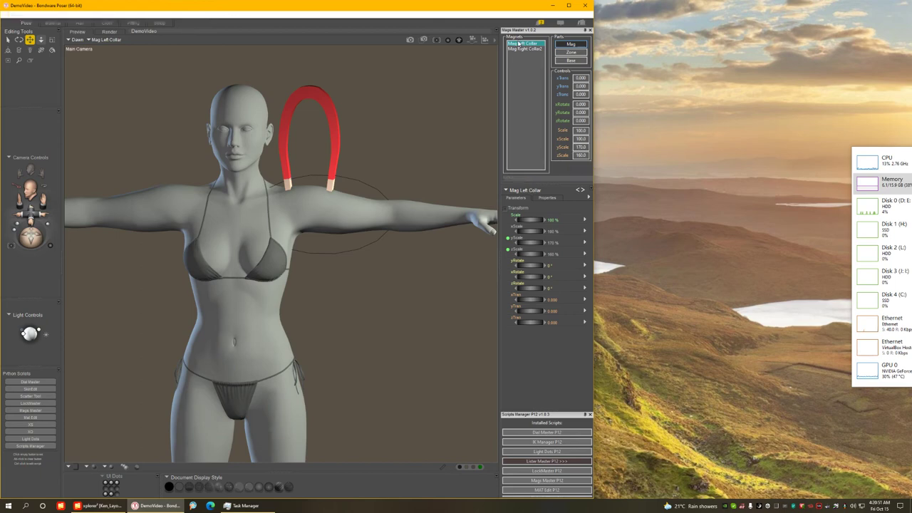
right_click(518, 44)
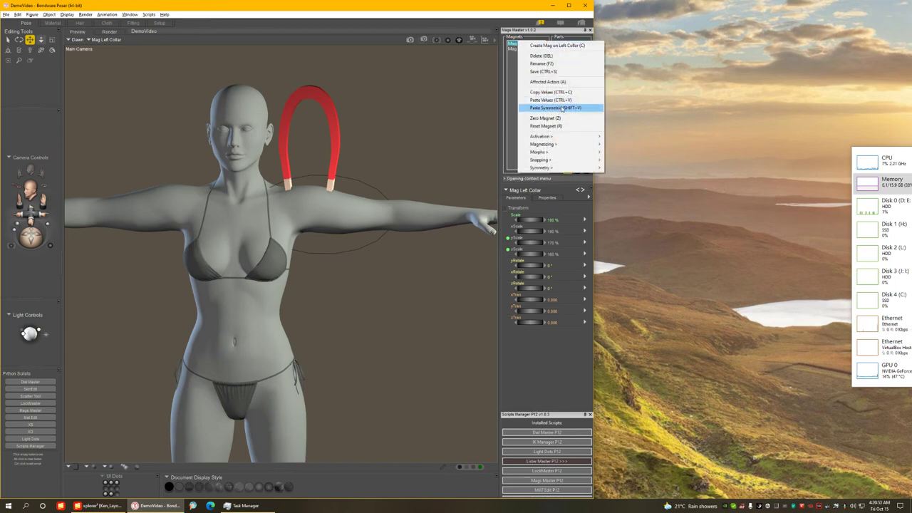
mouse_move(586, 170)
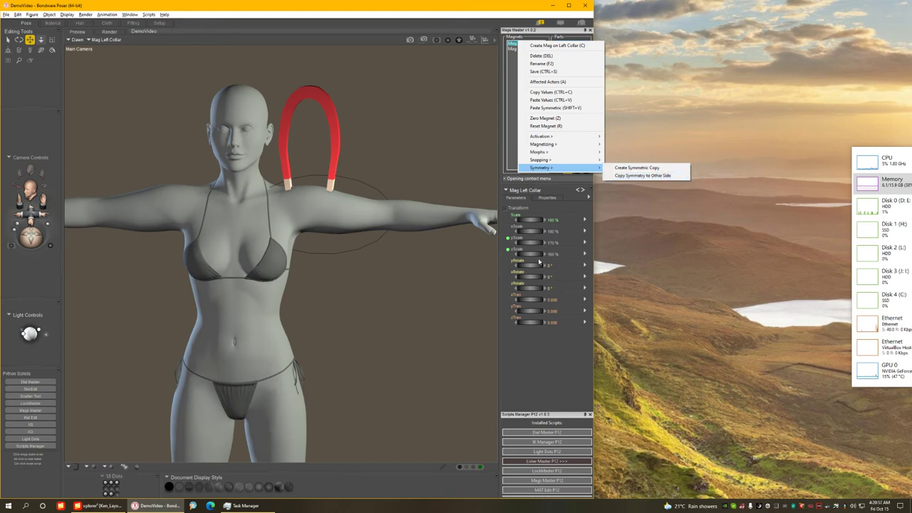
click(538, 373)
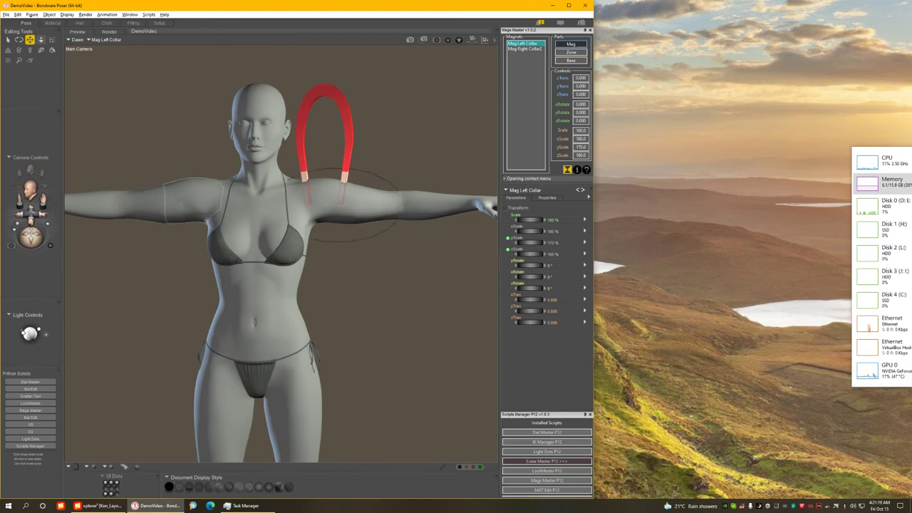
scroll(351, 178, up, 2)
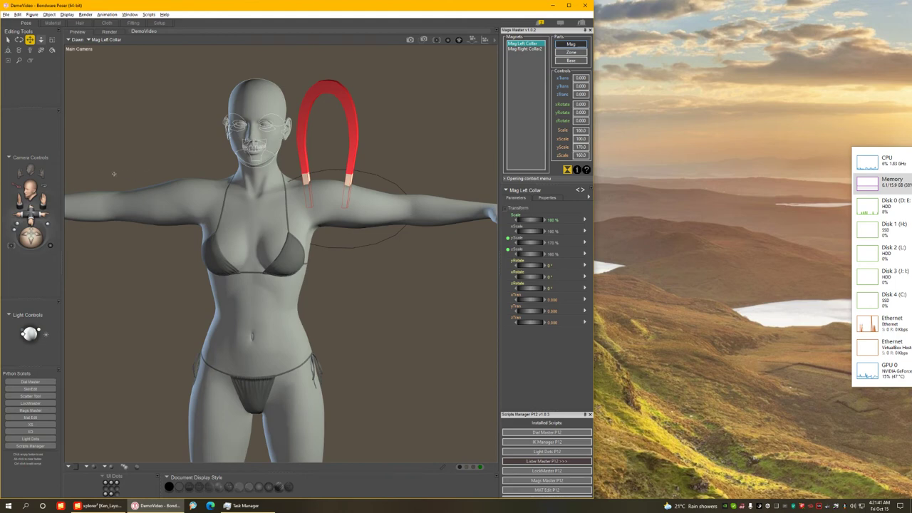
- Delete the renamed right collar magnet, leaving only the magnet on the left collar
click(527, 48)
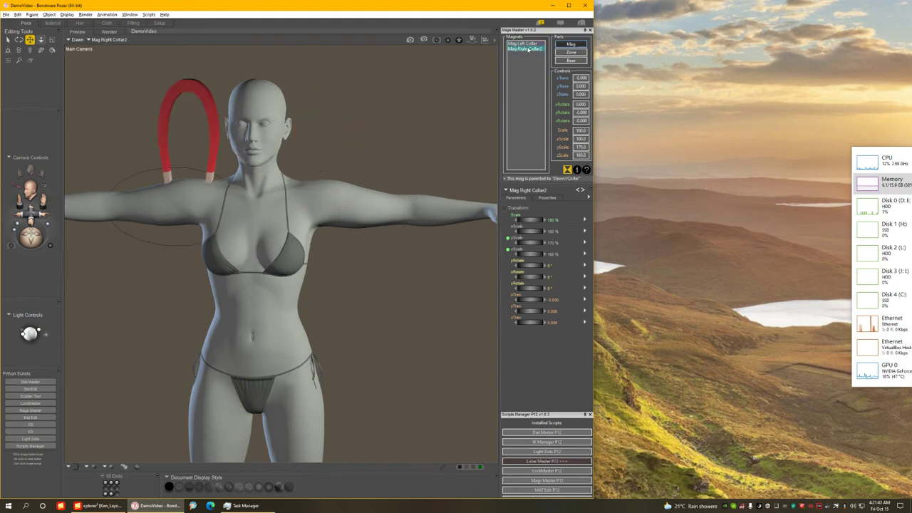
right_click(529, 50)
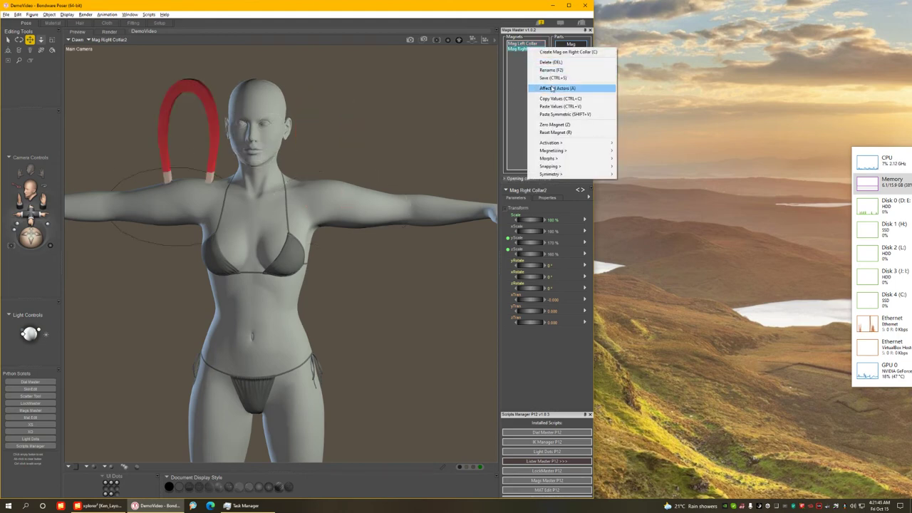
click(554, 63)
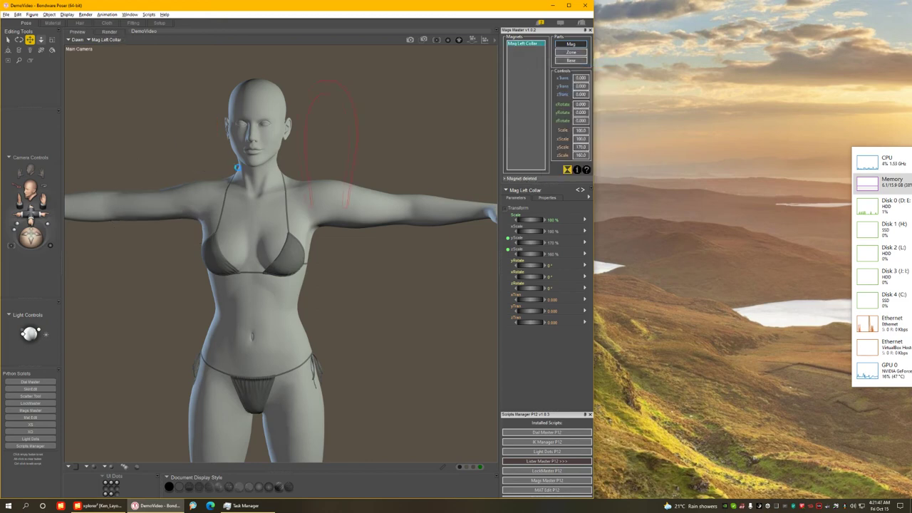
- Spawn a morph named Big Biceps from the left collar magnet
right_click(528, 44)
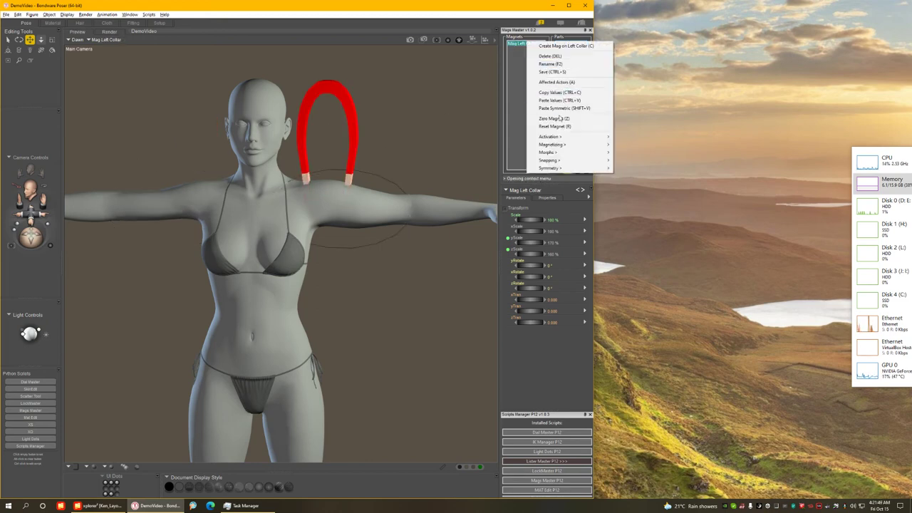
mouse_move(557, 155)
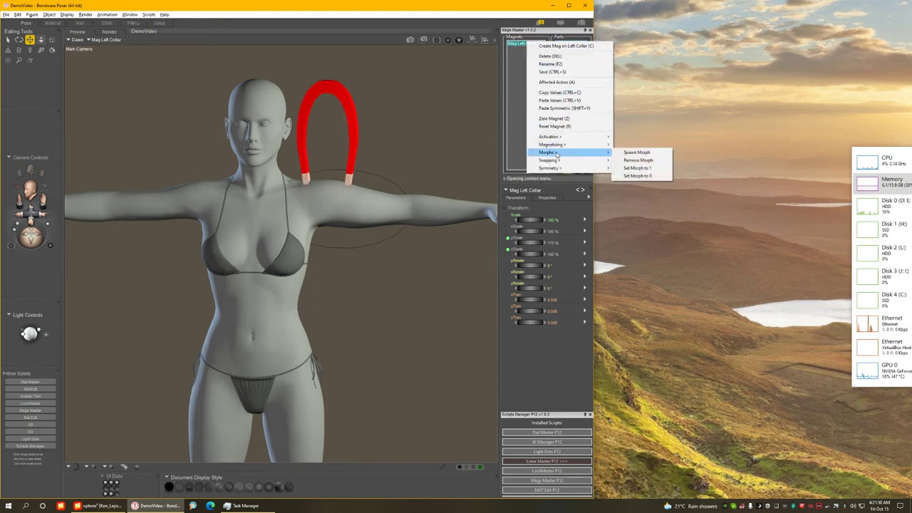
click(627, 153)
text(Big Biceps)
key(ctrl+a)
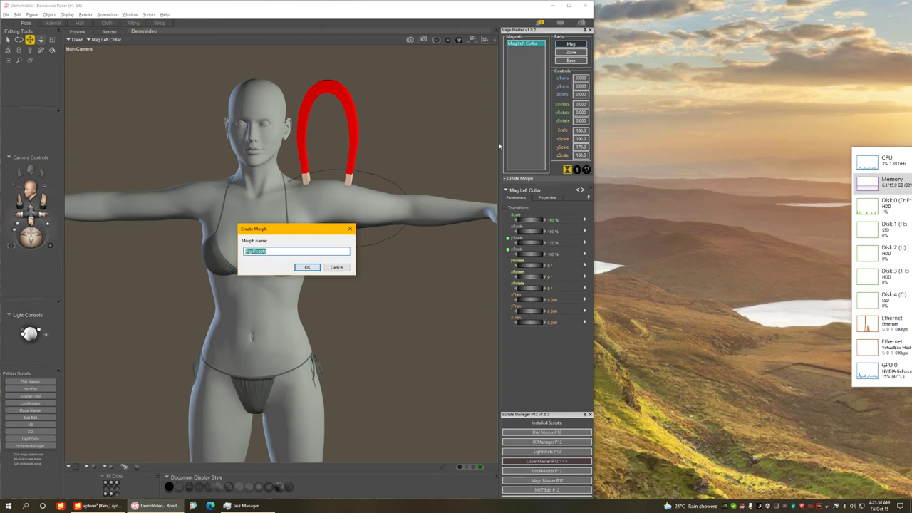
click(307, 267)
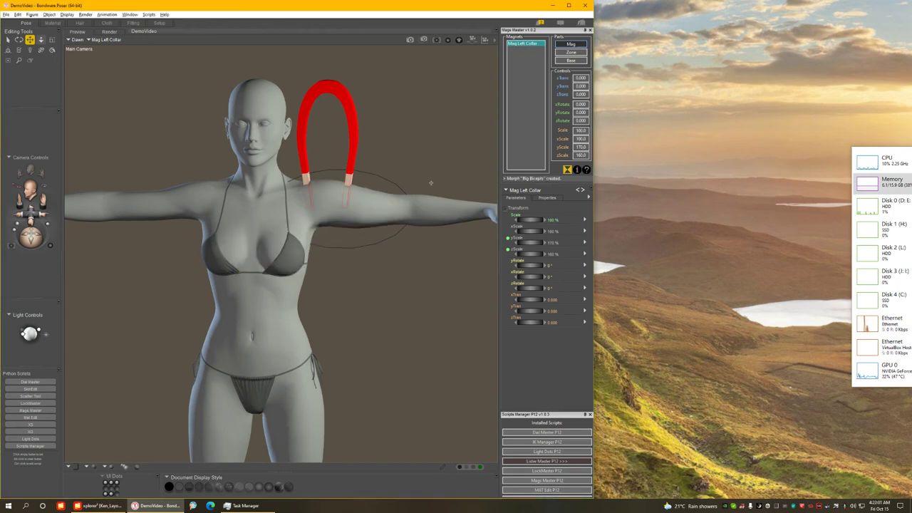
- Show the figure's hidden parameters and select the left collar to examine its magnet and Big Biceps dials
scroll(371, 175, up, 2)
scroll(371, 174, up, 1)
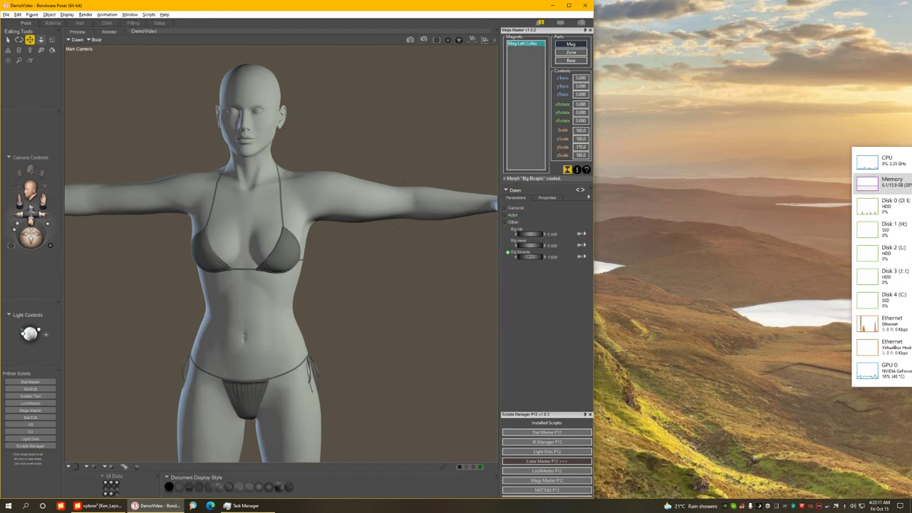
click(588, 194)
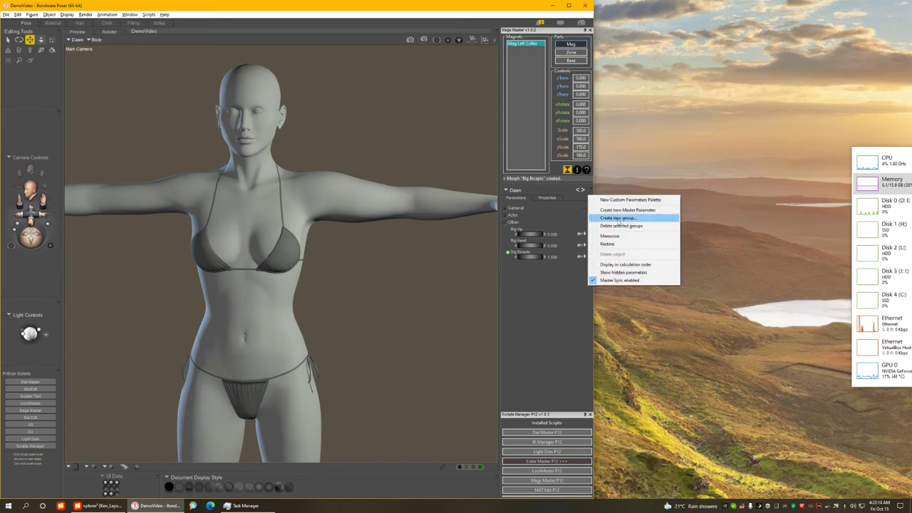
click(613, 273)
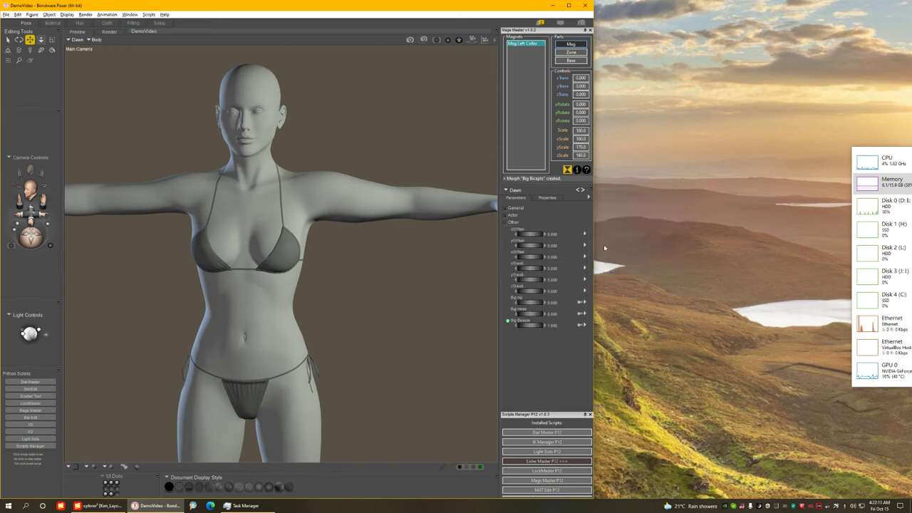
click(330, 193)
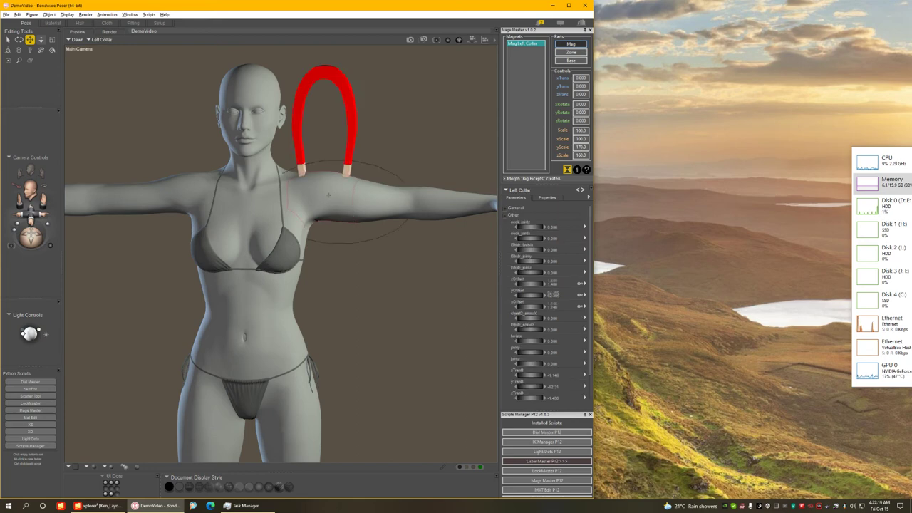
scroll(529, 215, down, 2)
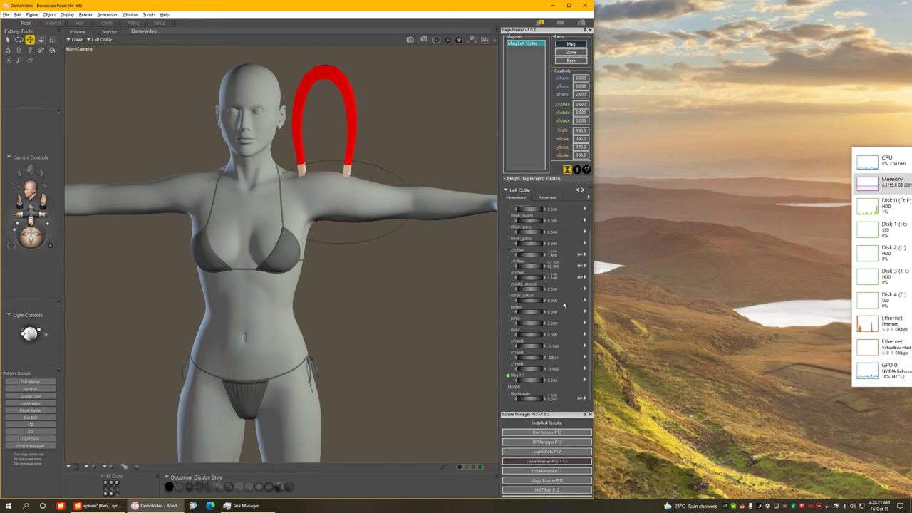
- Mirror the Big Biceps morph from the figure's left to its right side with the Morphing Tool, and close the tool
right_click(530, 400)
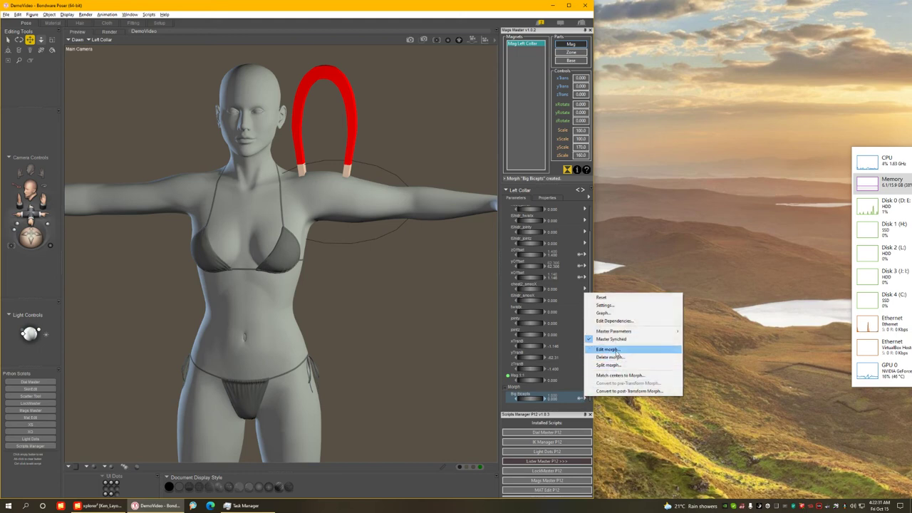
click(611, 350)
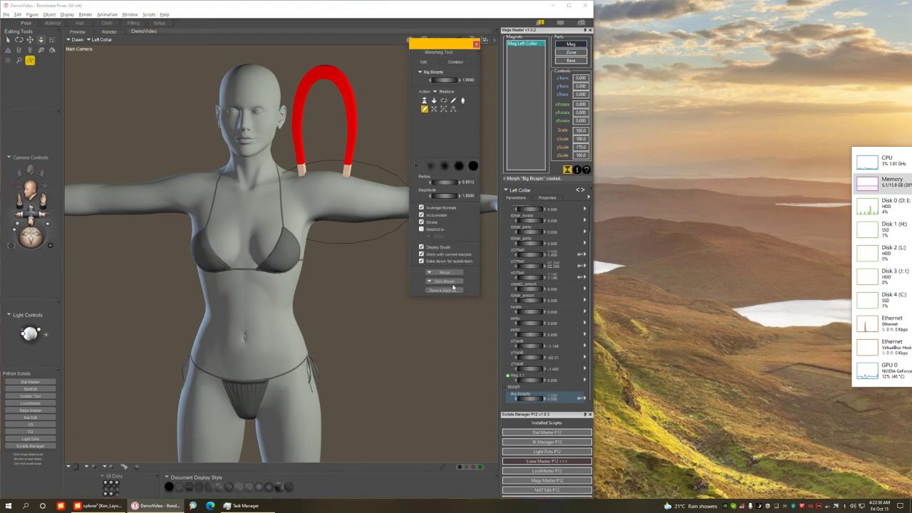
click(450, 273)
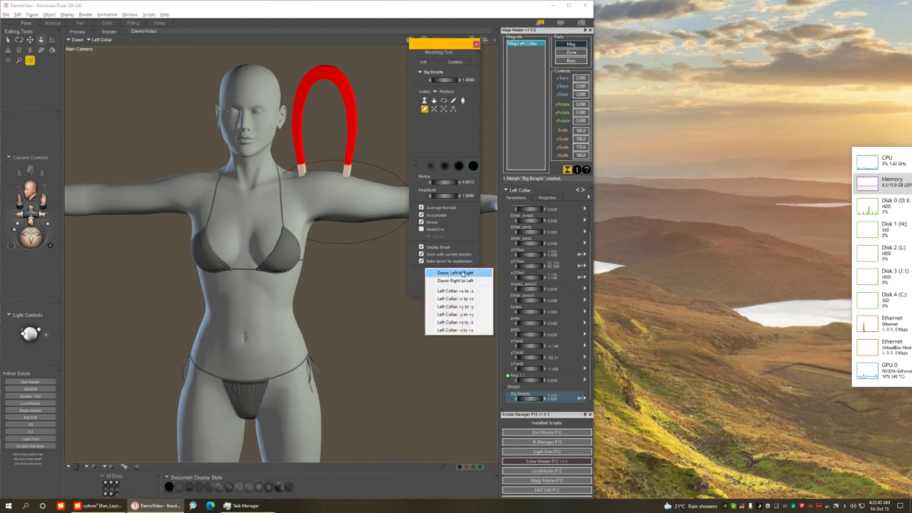
click(463, 273)
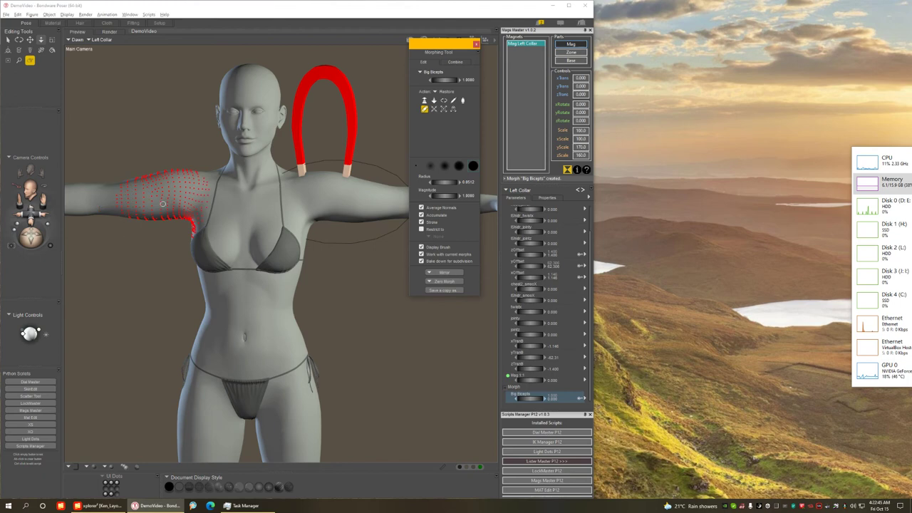
click(477, 46)
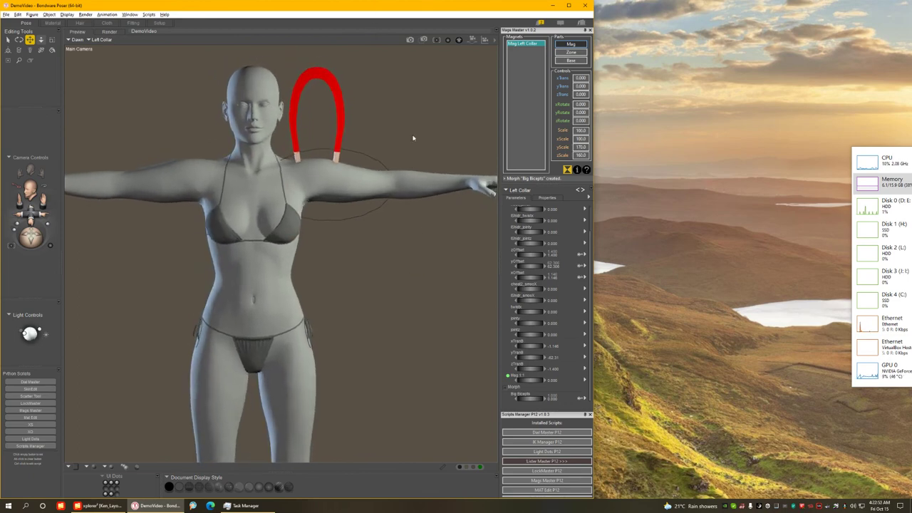
- Select the figure's body and turn off the display of hidden parameters
click(405, 102)
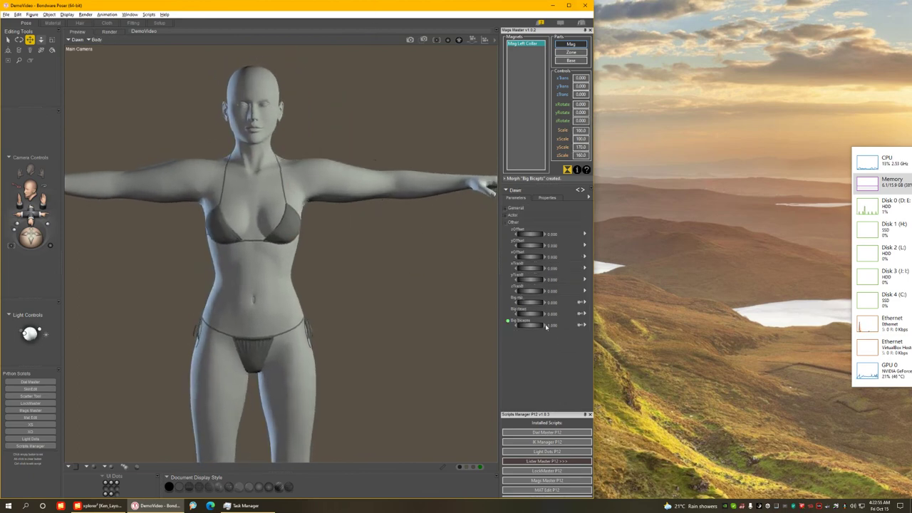
click(588, 199)
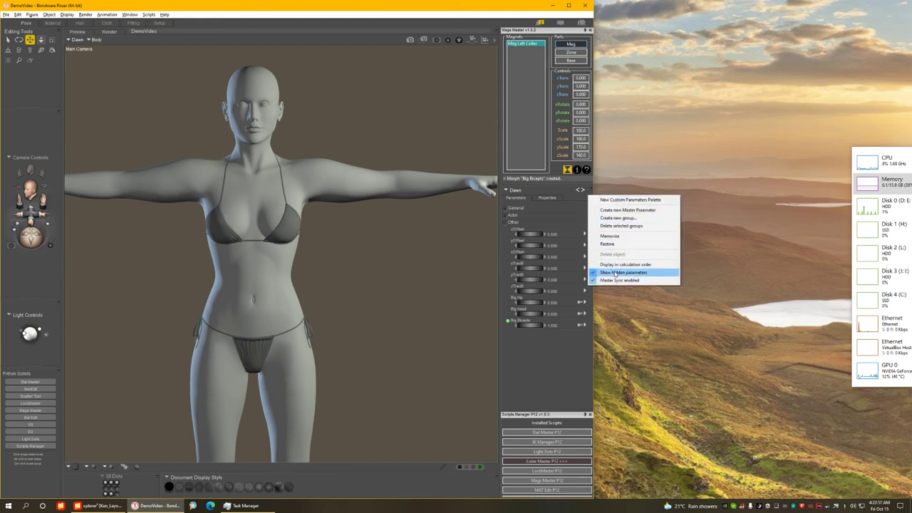
click(626, 274)
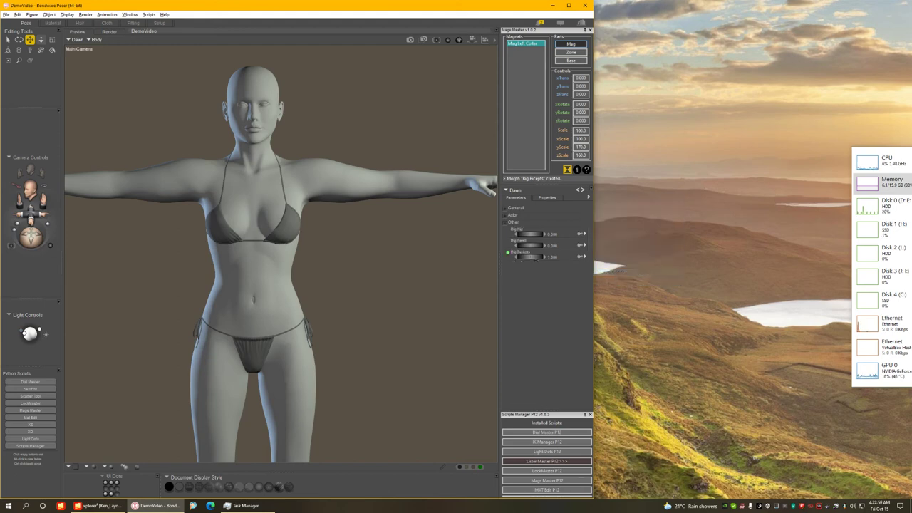
- Examine the Big Biceps body dial's effect on both arms and review the options available for that dial
mouse_move(531, 257)
mouse_down()
mouse_move(497, 256)
mouse_move(532, 256)
mouse_up()
drag(30, 237, 17, 238)
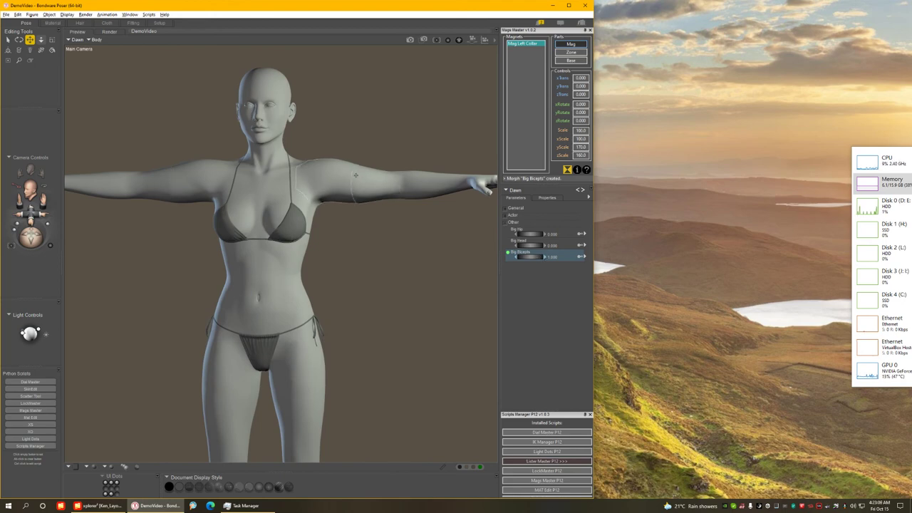
right_click(536, 256)
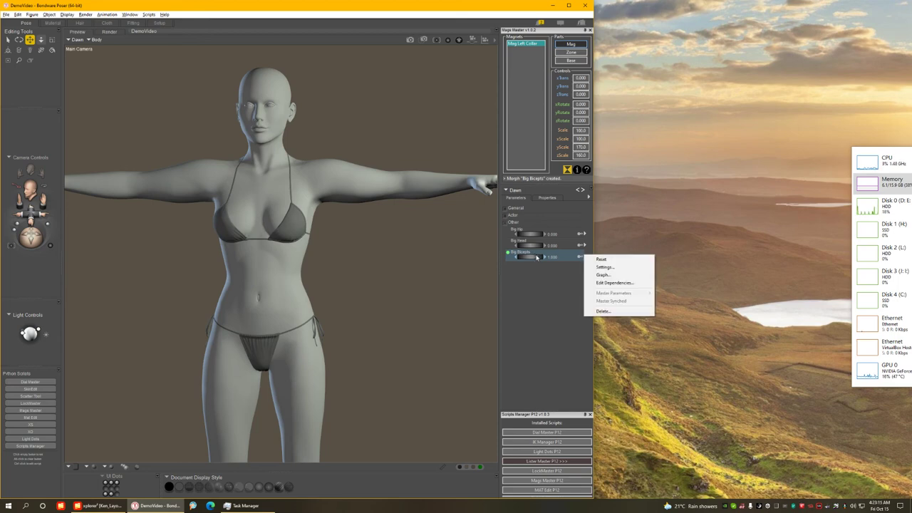
click(561, 273)
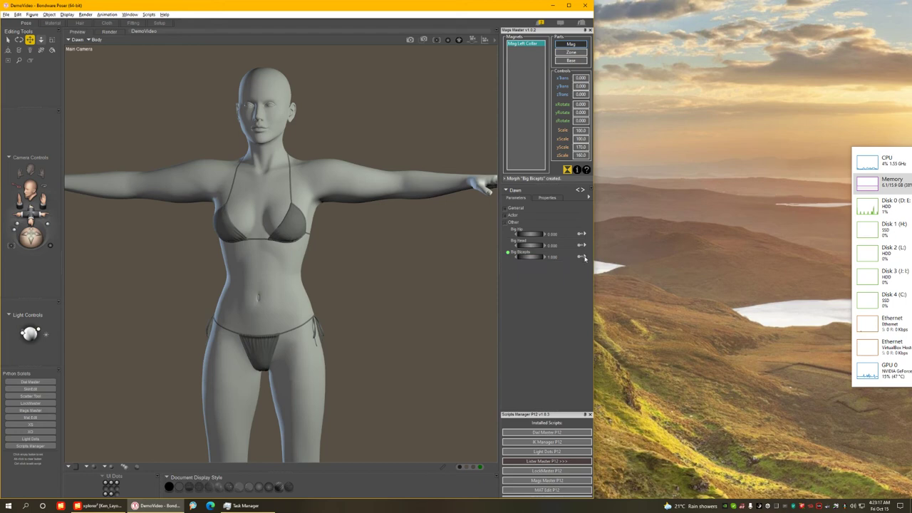
click(586, 257)
click(533, 285)
- Review which body parts are affected by the left collar magnet and close the list
right_click(527, 44)
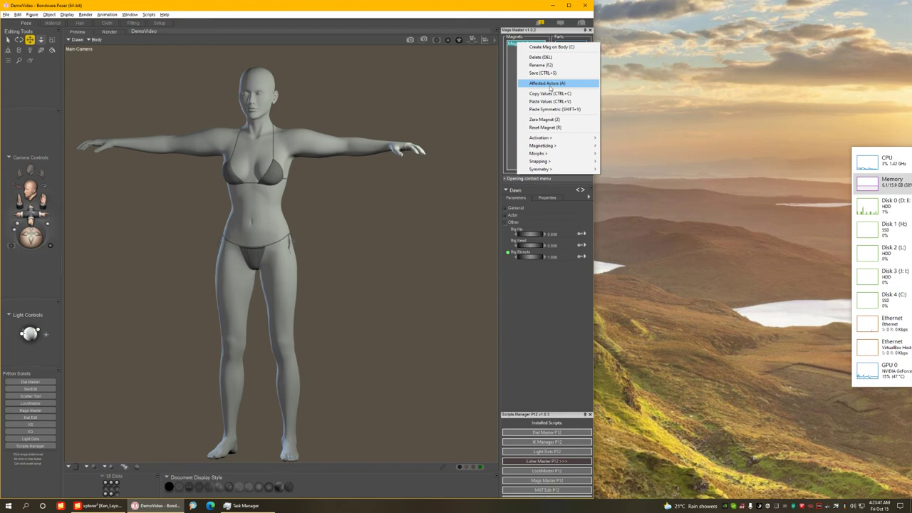
click(549, 84)
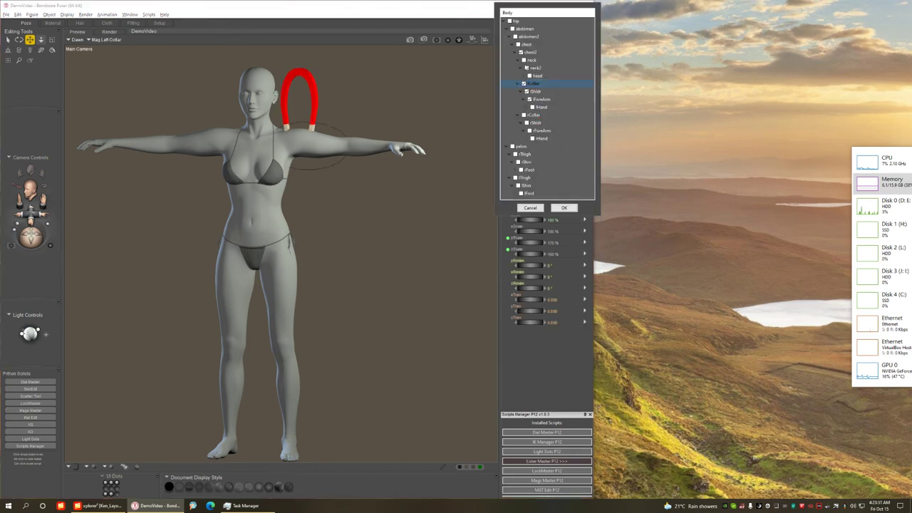
click(534, 208)
click(533, 210)
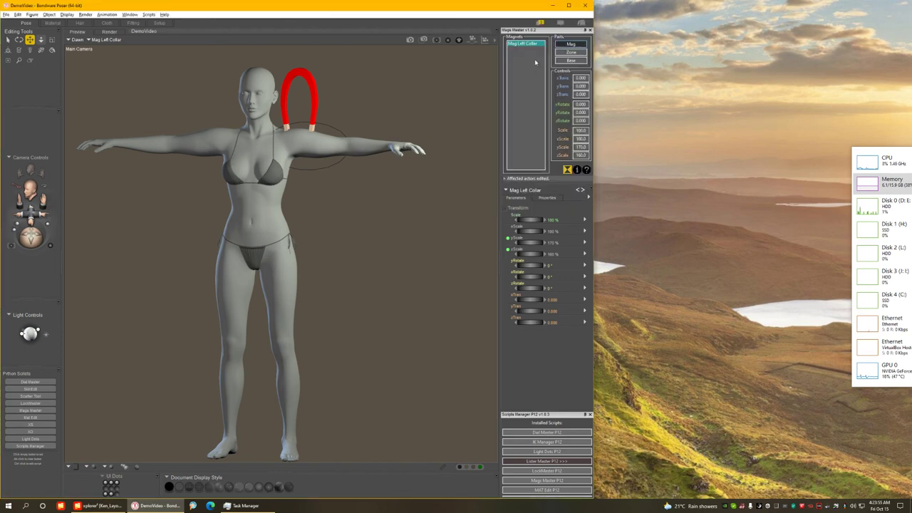
- Remove the Big Biceps morph through the left collar magnet and return to the figure's body dials
right_click(529, 43)
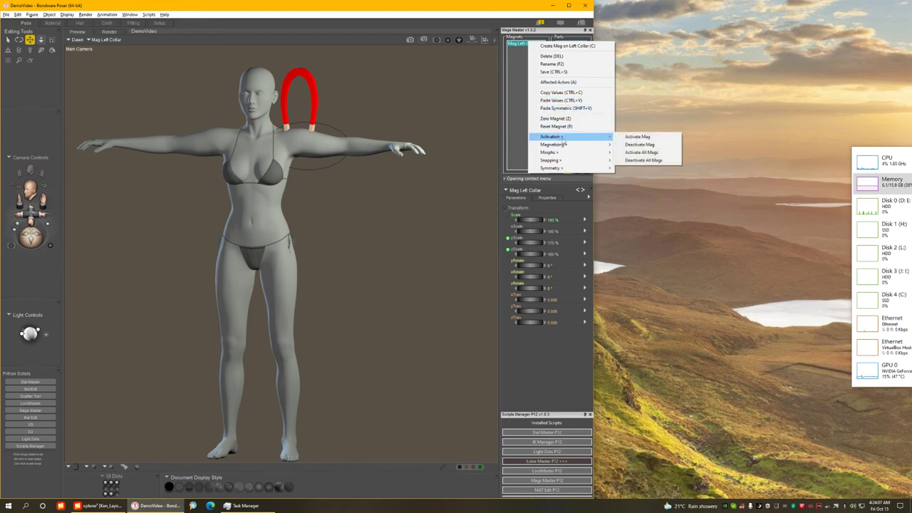
mouse_move(592, 145)
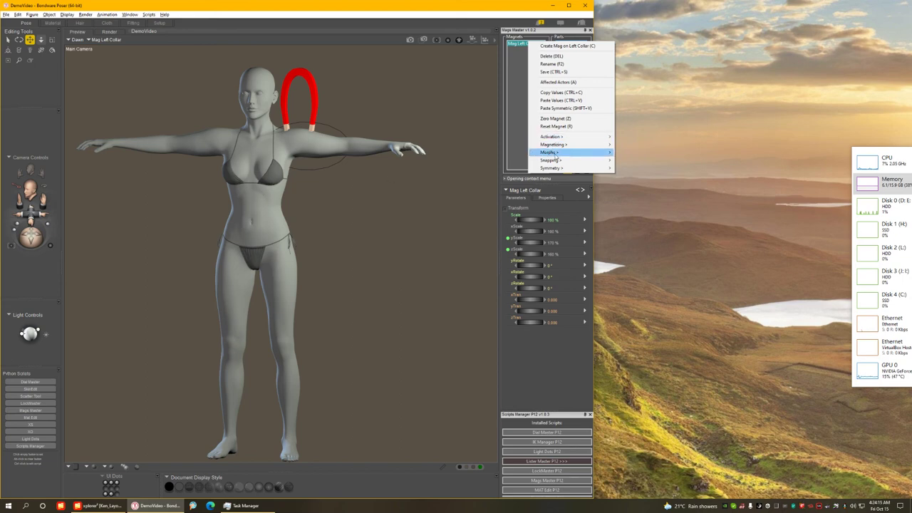
mouse_move(558, 155)
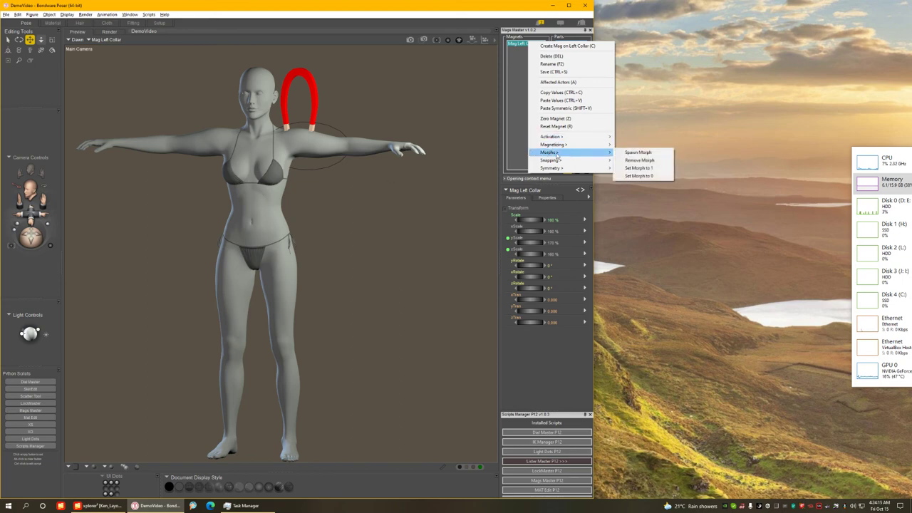
click(647, 161)
text(Big Biceps)
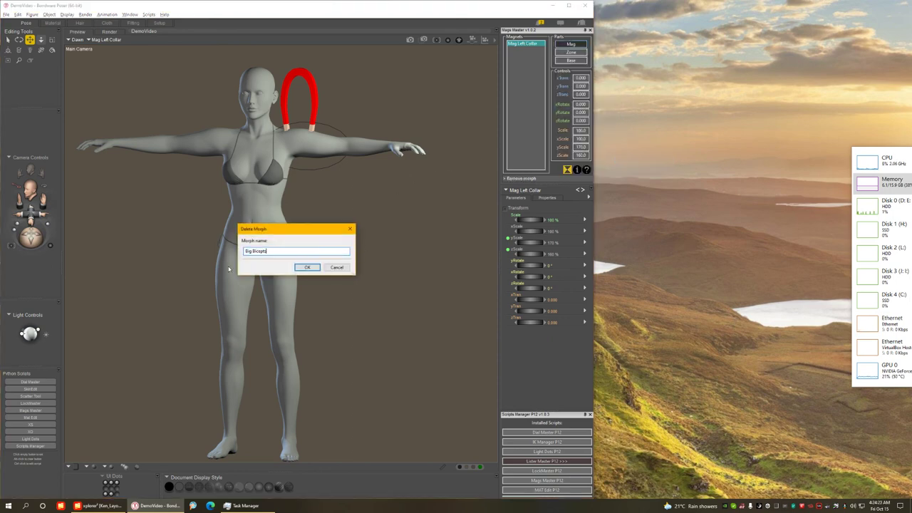
click(316, 269)
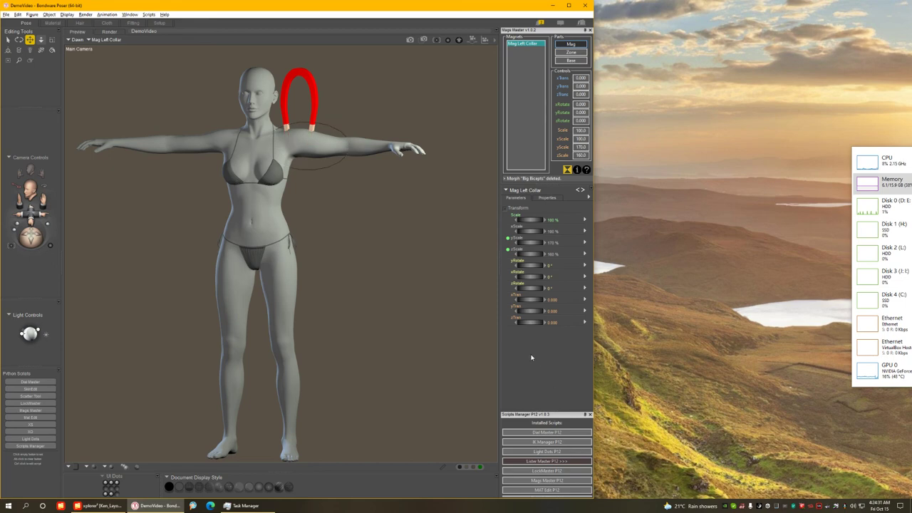
key(Escape)
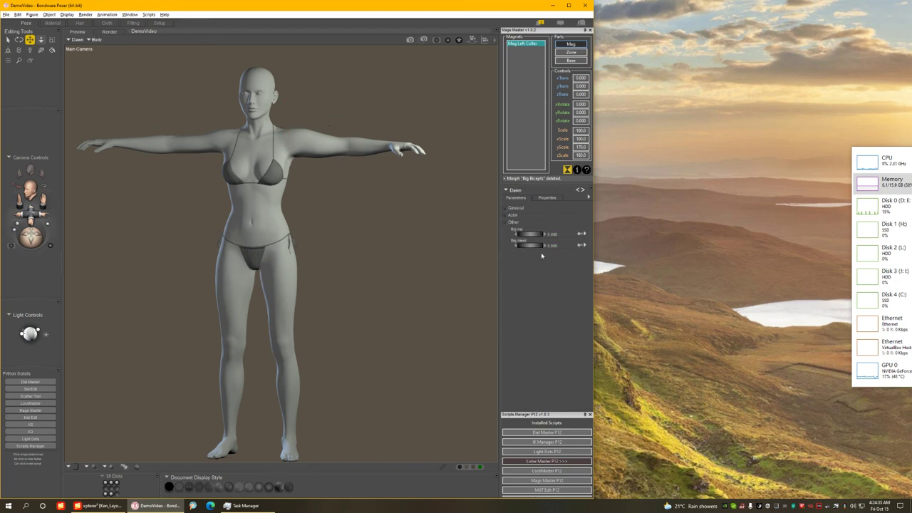
- Select the left collar magnet's Mag part and adjust its yScale to 190
click(524, 44)
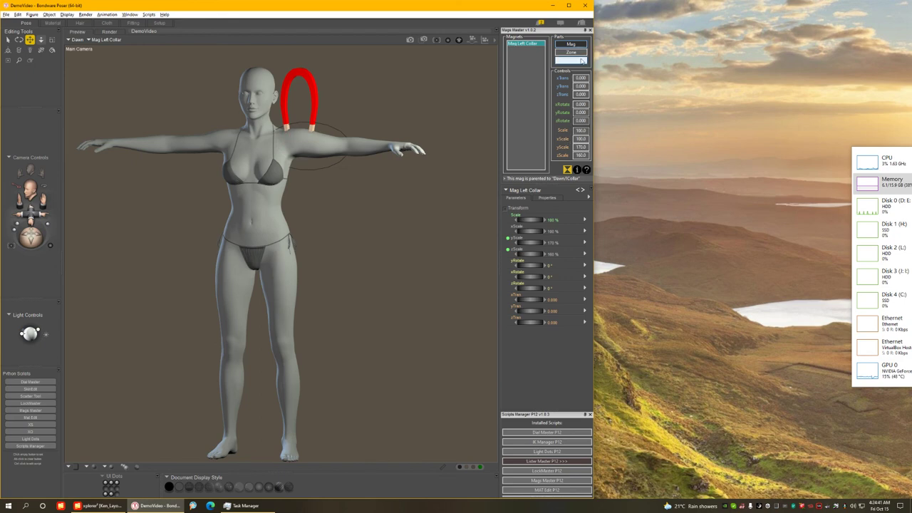
click(573, 45)
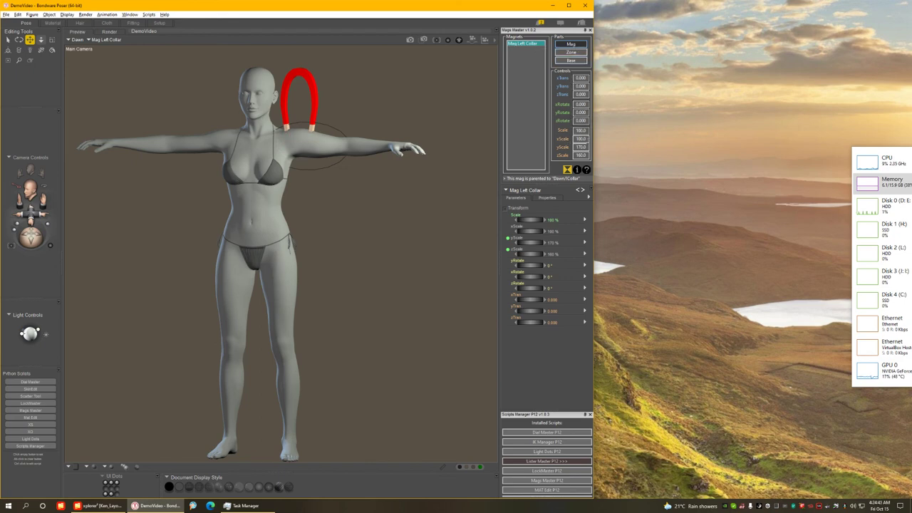
drag(583, 148, 602, 141)
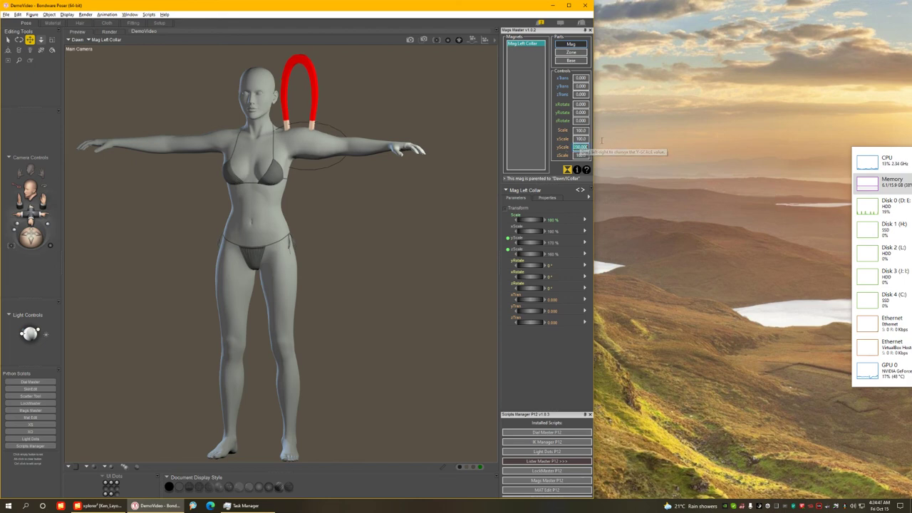
scroll(581, 146, up, 1)
scroll(581, 147, down, 4)
scroll(578, 147, up, 2)
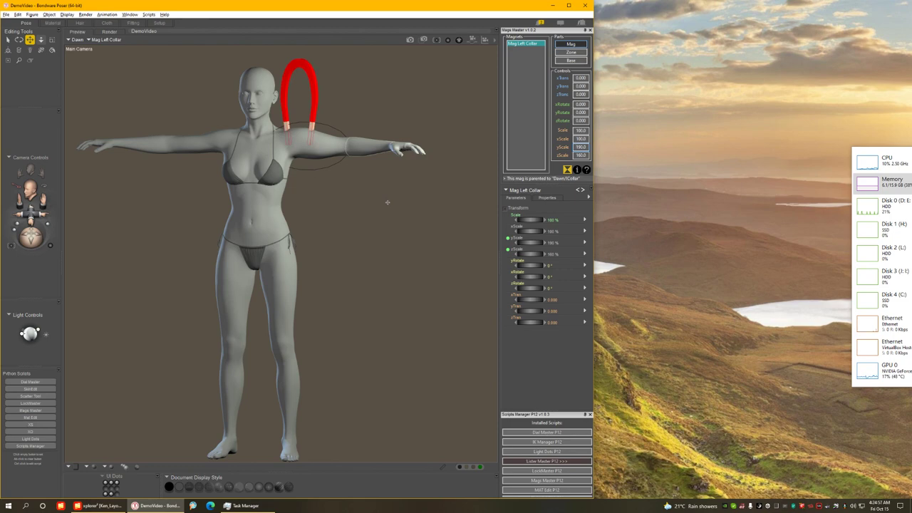
- Review the snapping and symmetry commands available for the left collar magnet
right_click(532, 44)
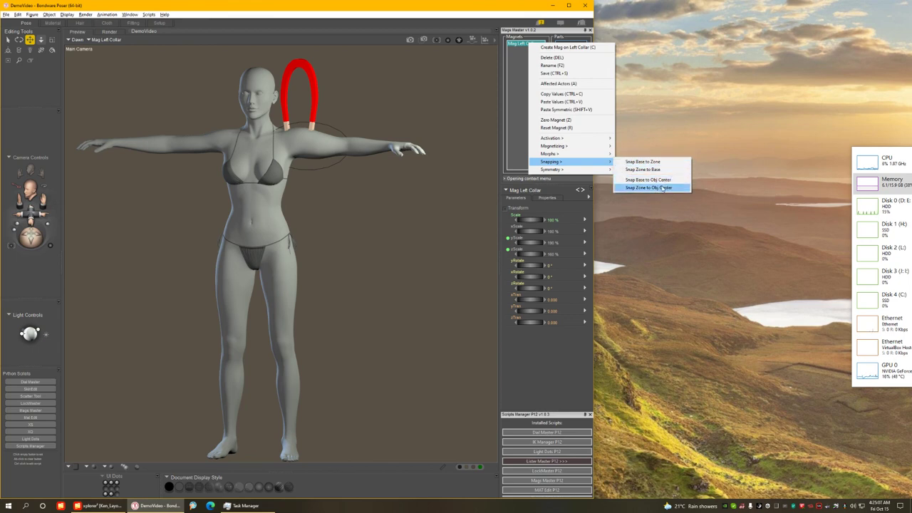
mouse_move(598, 170)
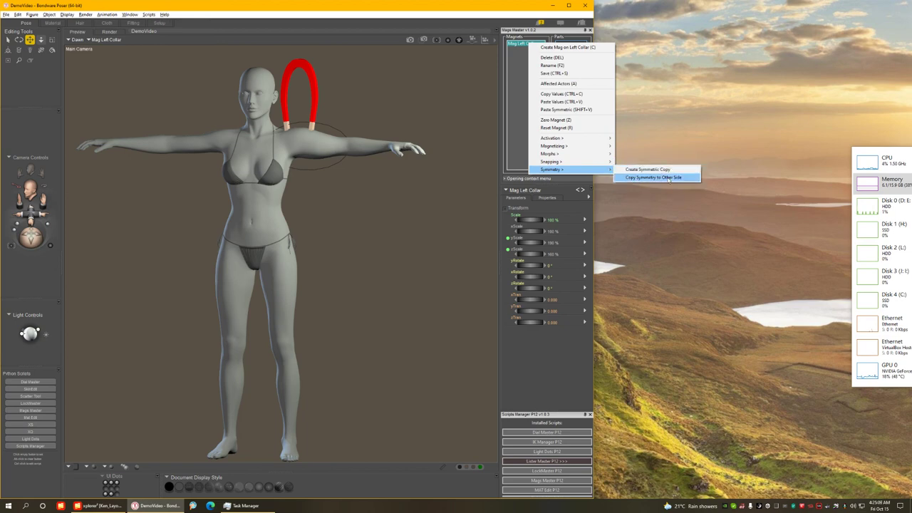
click(668, 177)
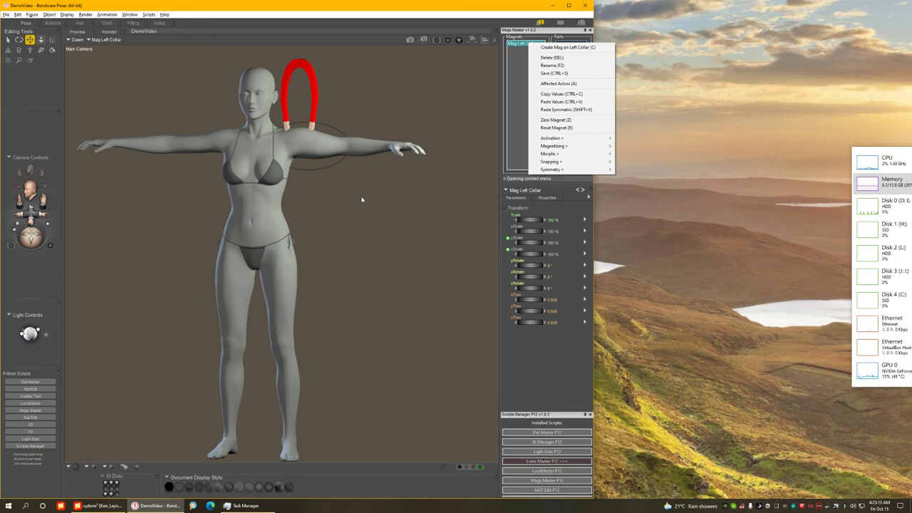
click(519, 78)
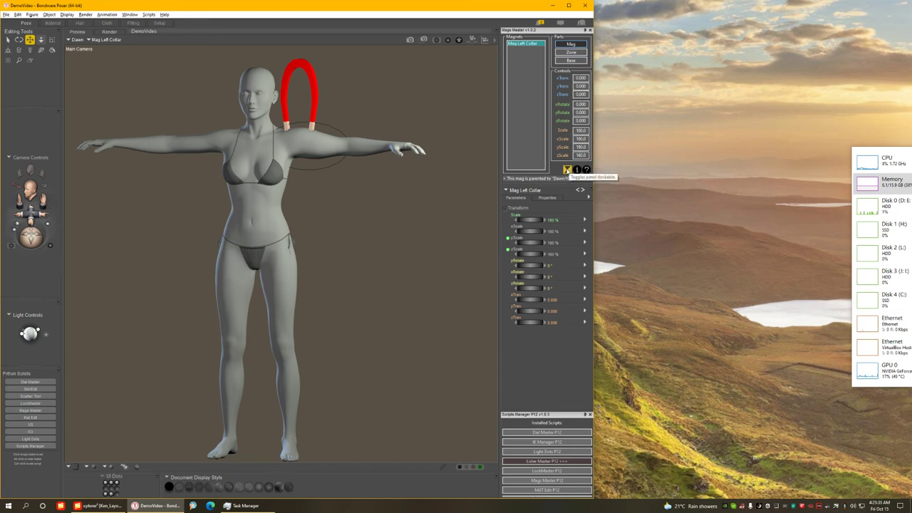
- Undock the Mags Master panel, move it as a floating window and dock it back in place
click(568, 170)
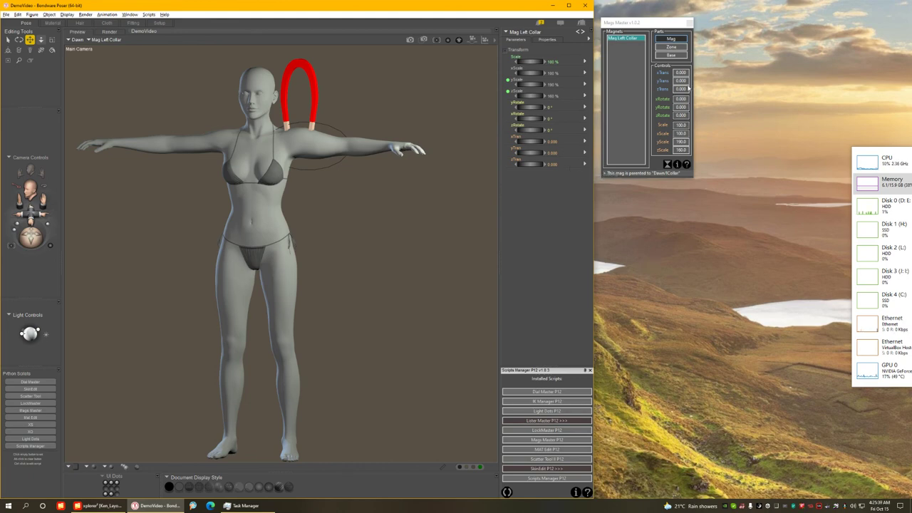
drag(653, 23, 604, 20)
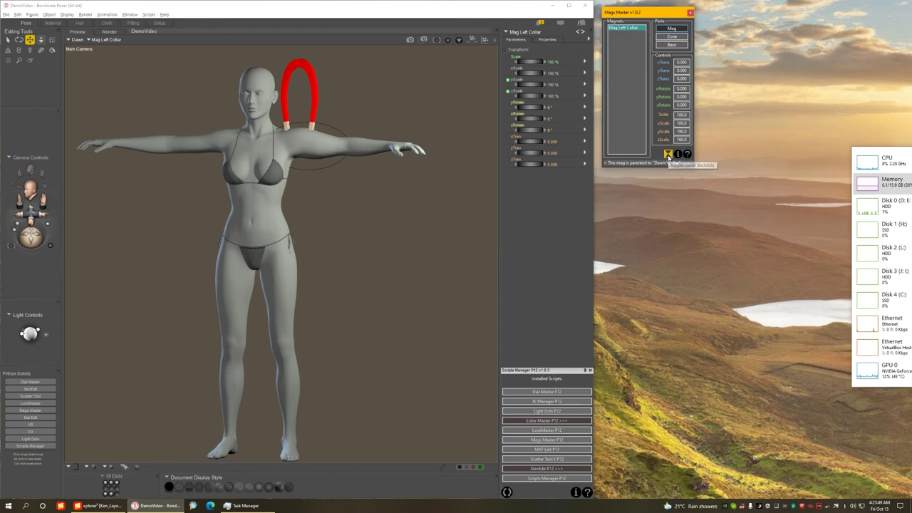
drag(669, 12, 581, 56)
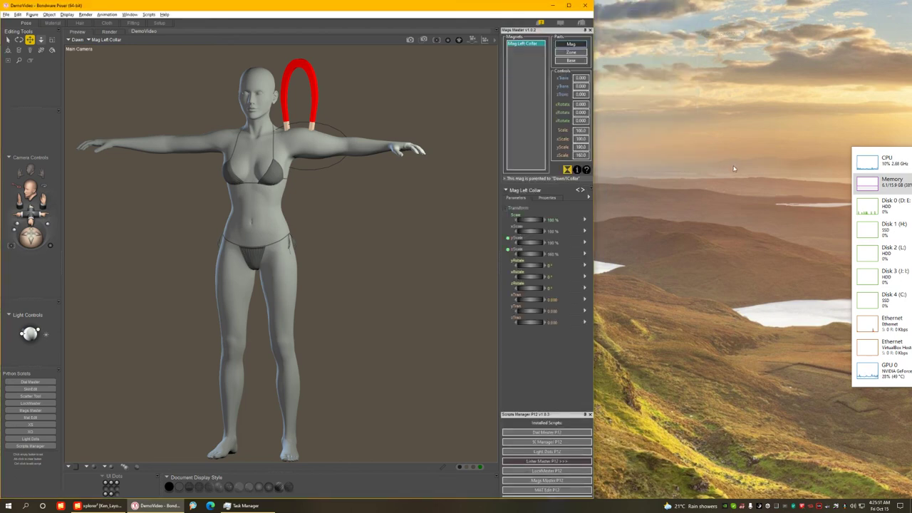
- Open the Mags Master manual, skim through its pages and close it
click(587, 171)
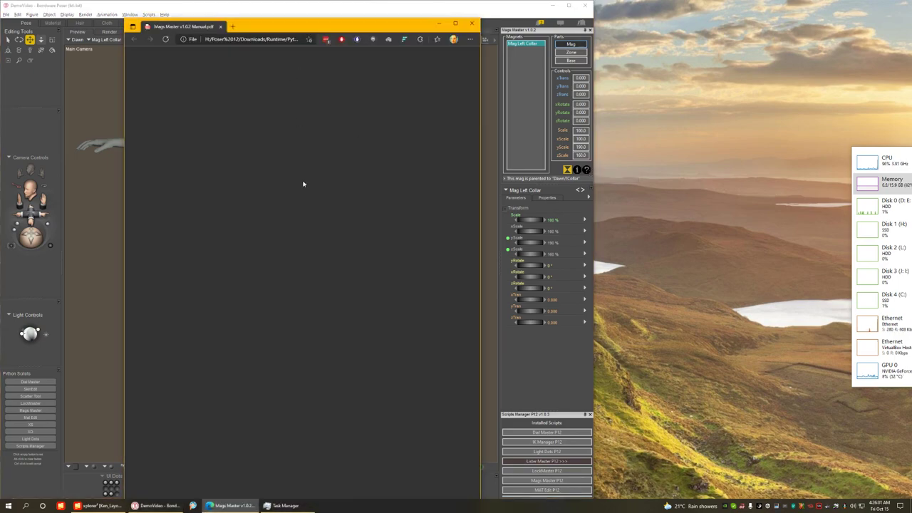
scroll(222, 140, down, 5)
scroll(271, 90, up, 5)
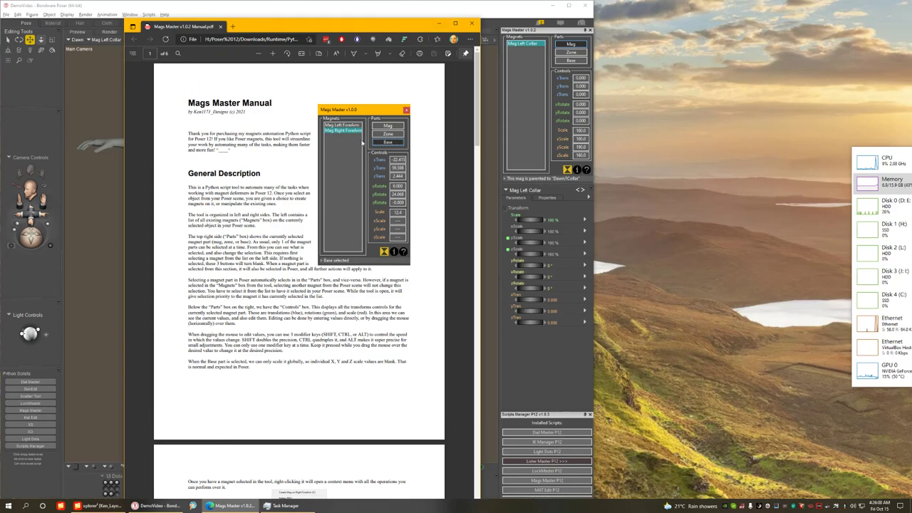
click(472, 24)
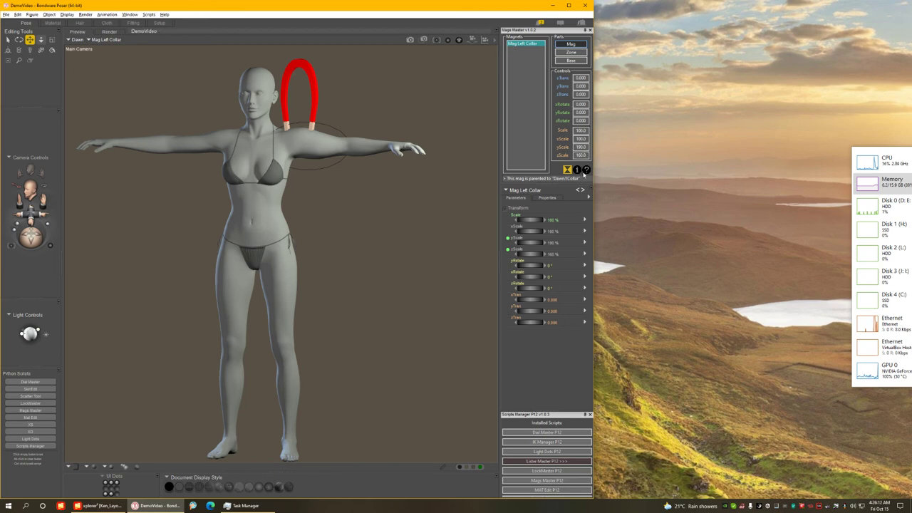